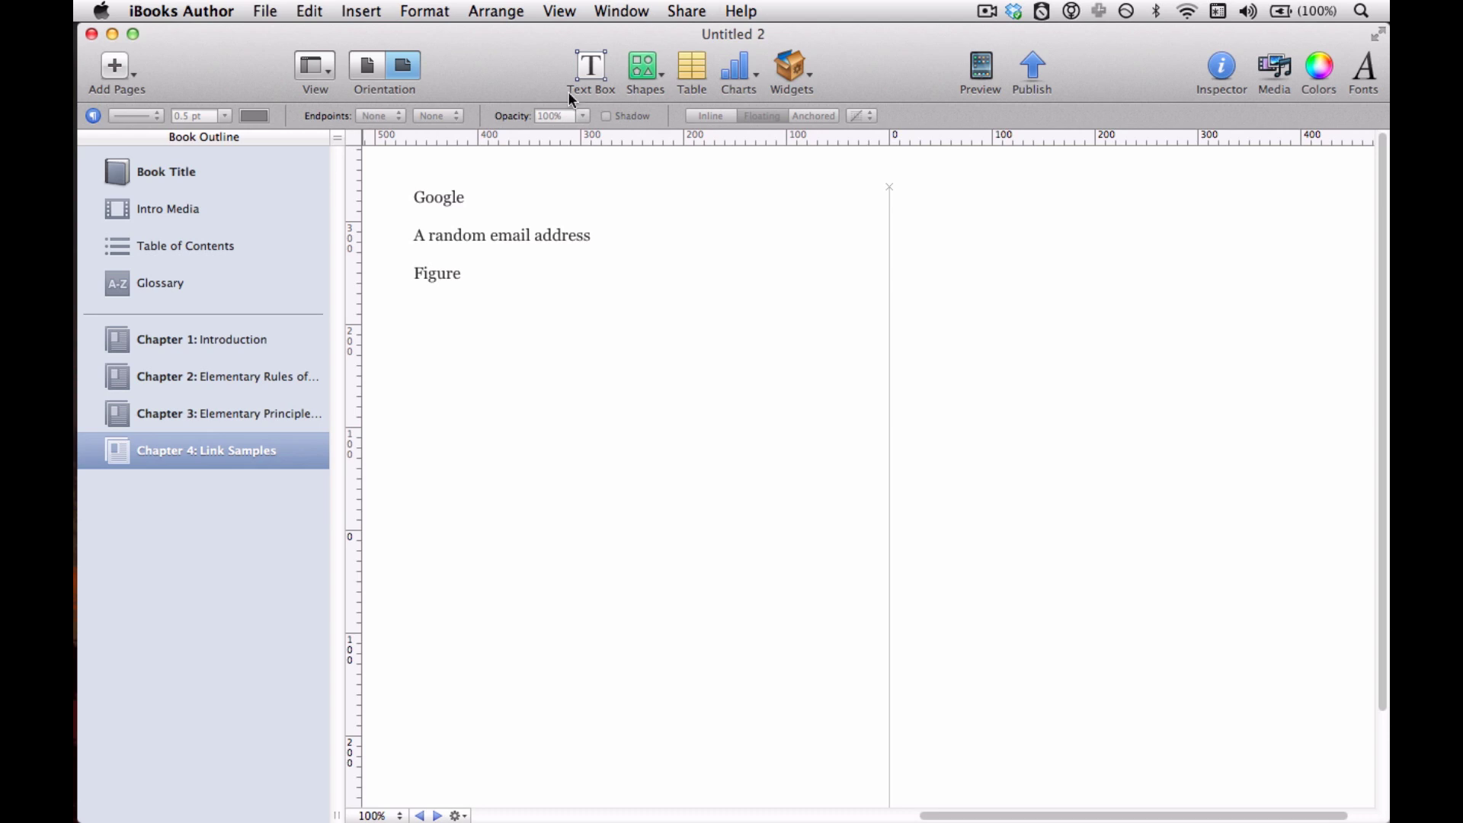
- Enable the word "Google" on the Link Samples page as a hyperlink that links to a Webpage
left_click(442, 198)
double_click(442, 198)
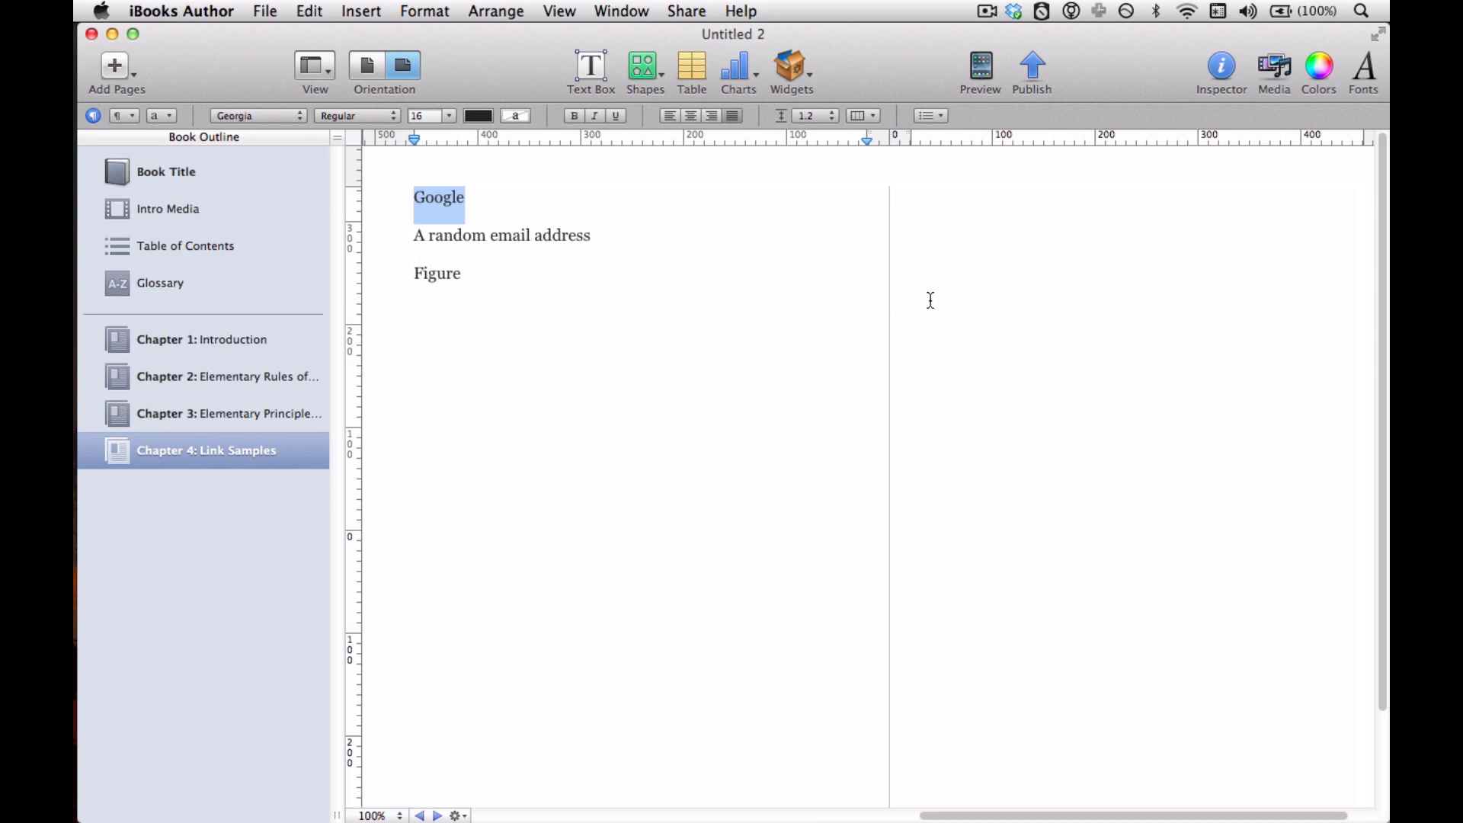
left_click(1220, 70)
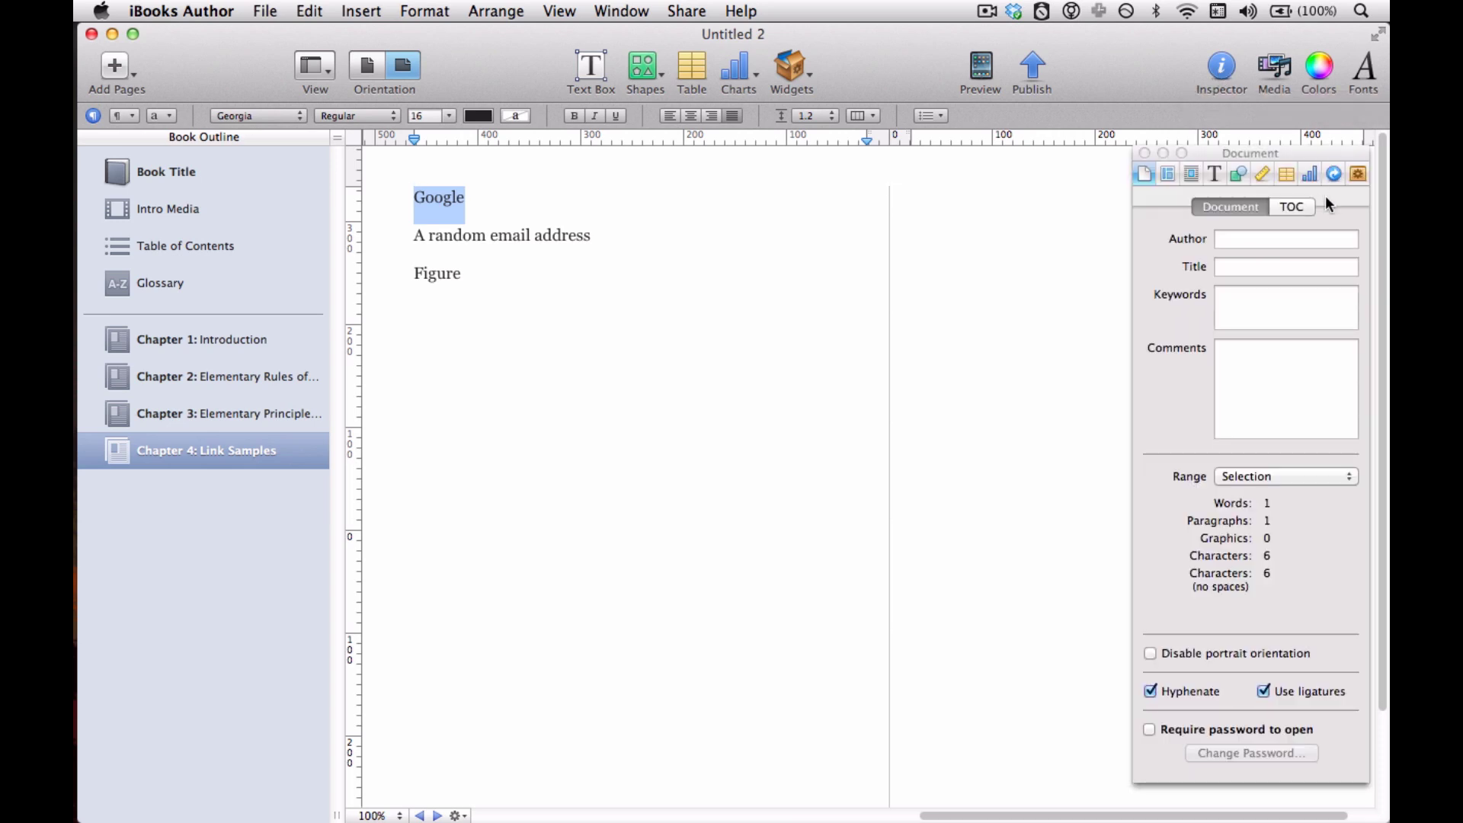
left_click(1330, 176)
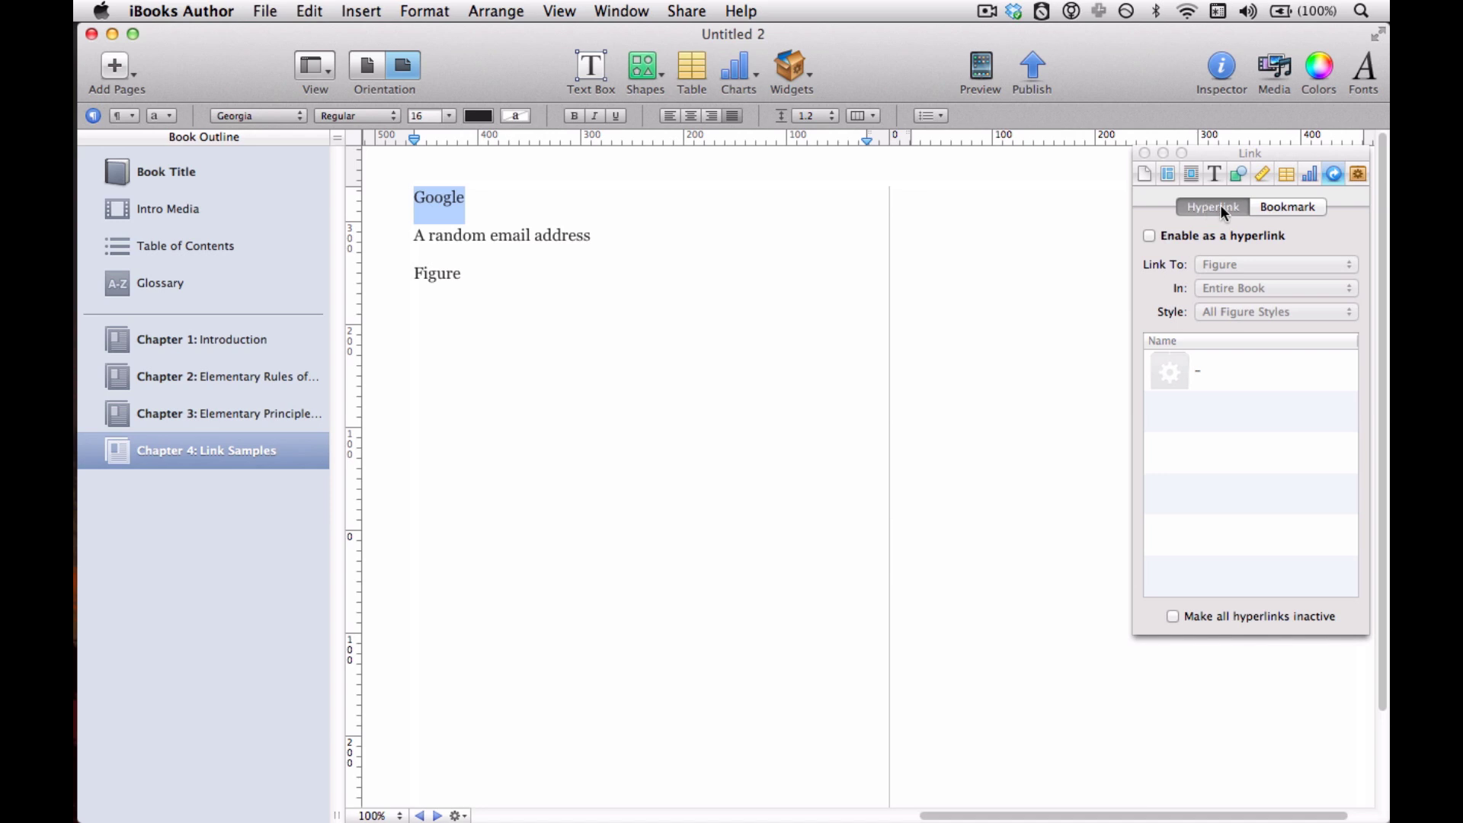
left_click(1193, 235)
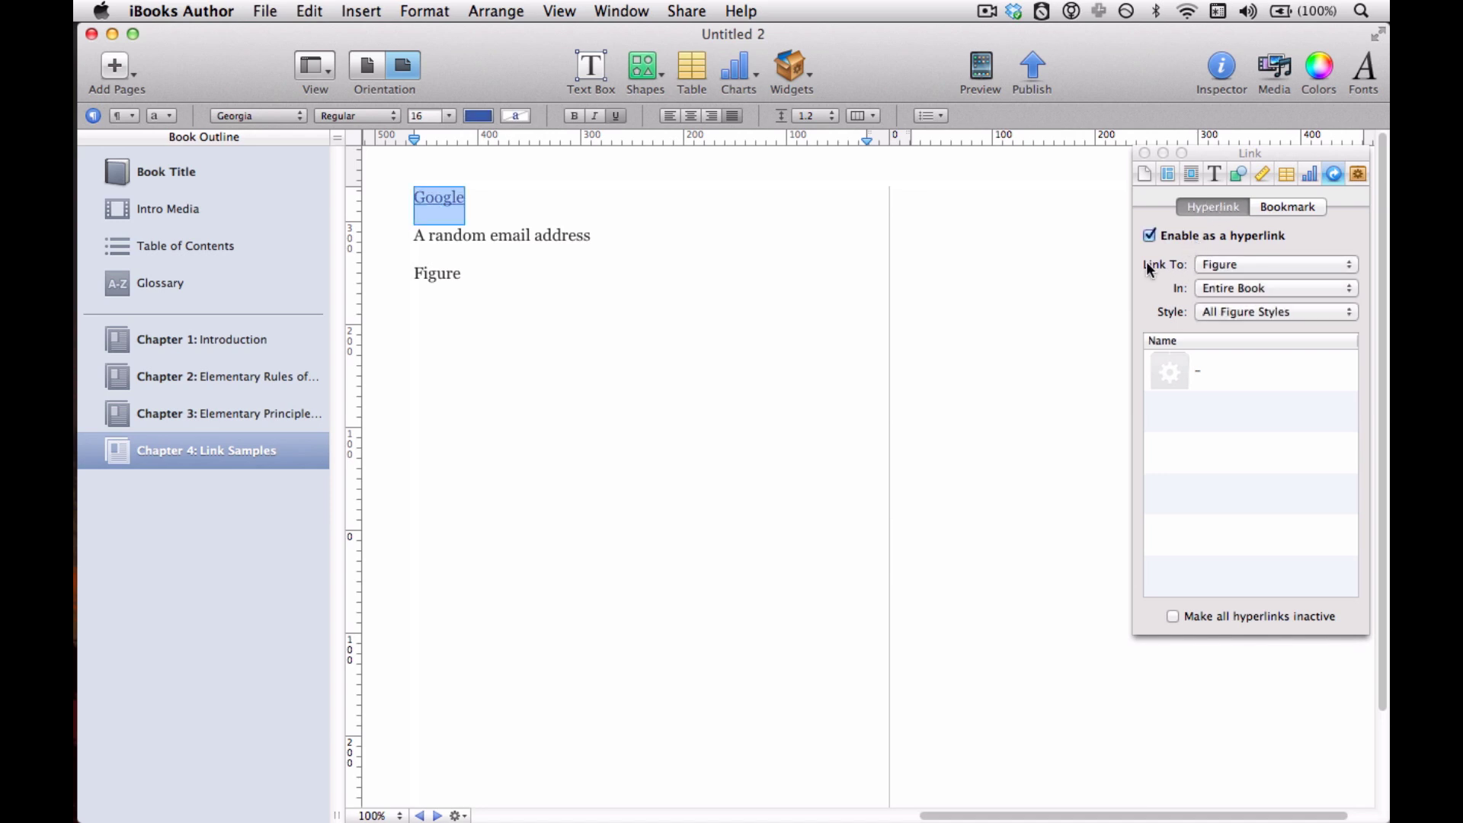
left_click(1240, 268)
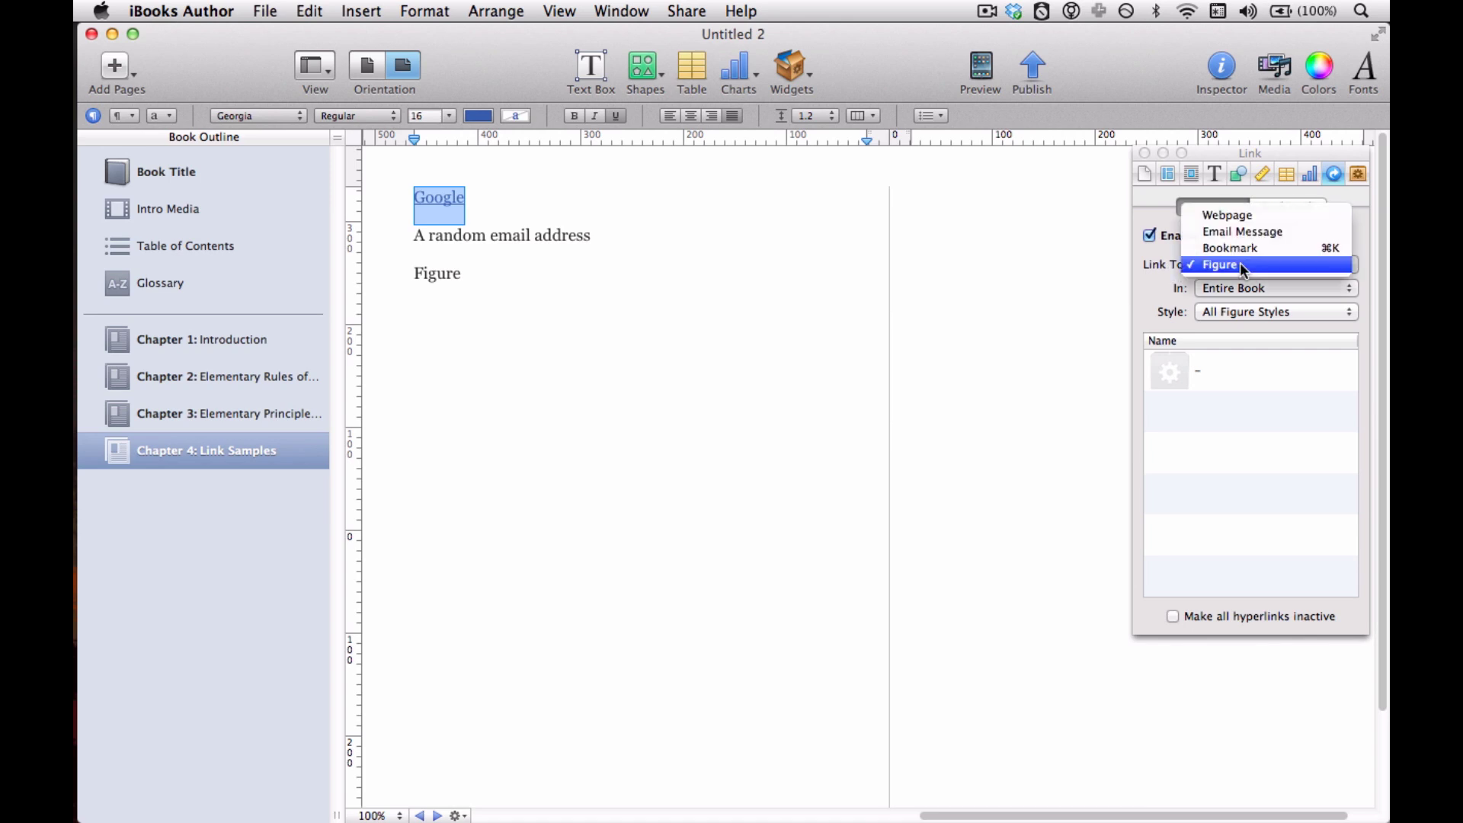
left_click(1245, 216)
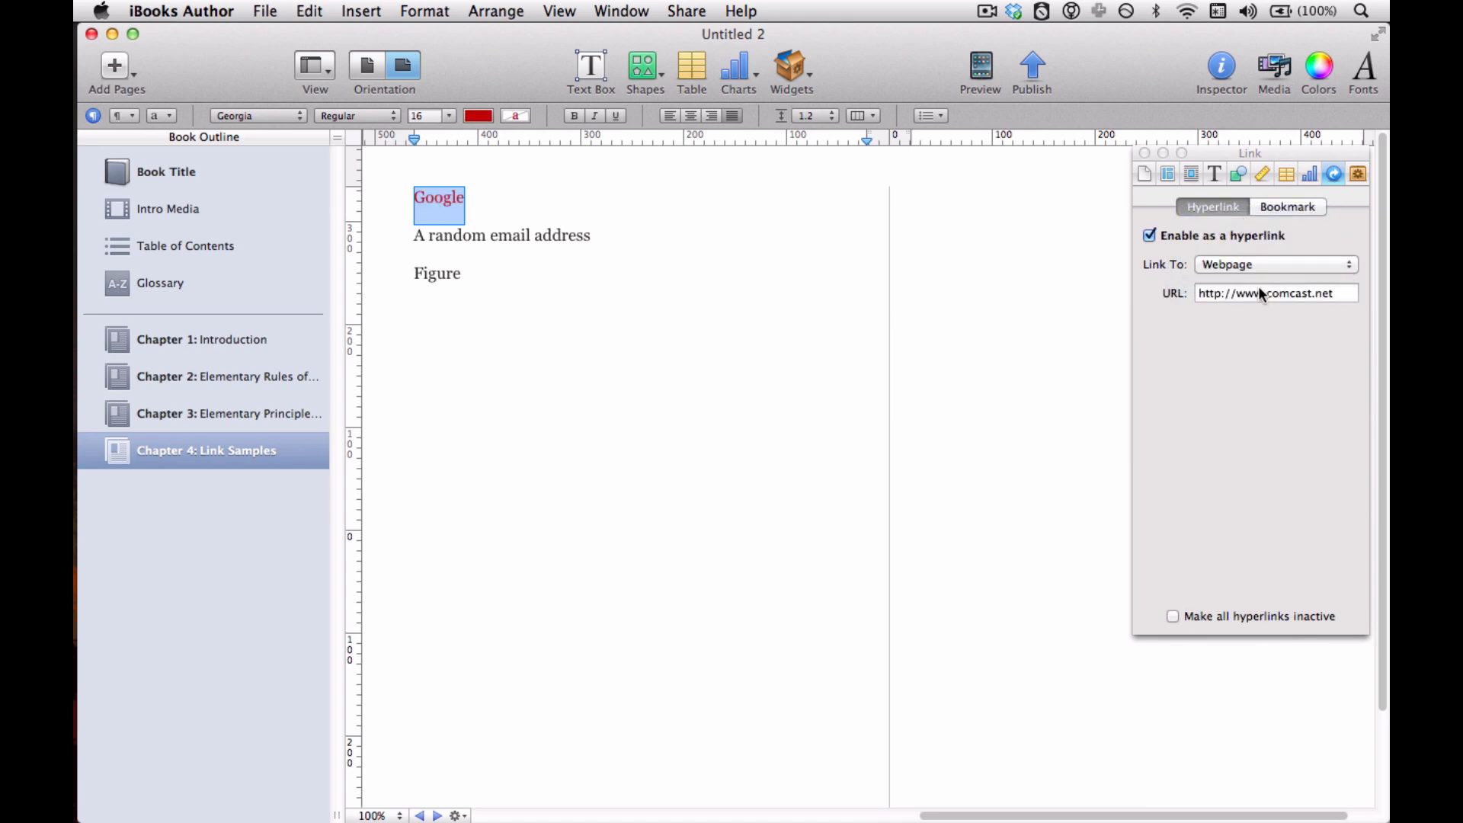
left_click(1268, 294)
left_click_drag(1265, 294, 1335, 294)
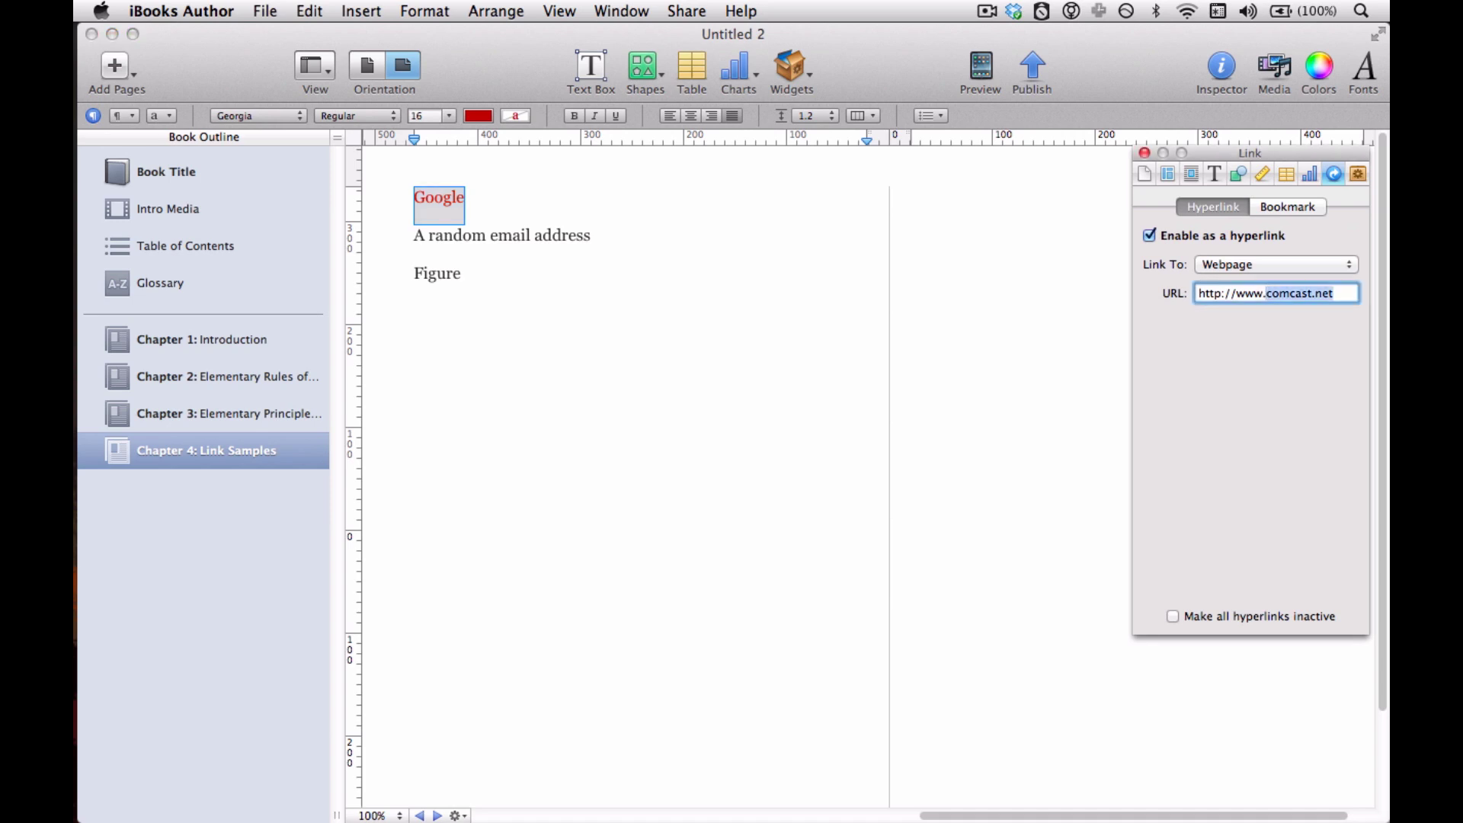
type("google.com")
key("Return")
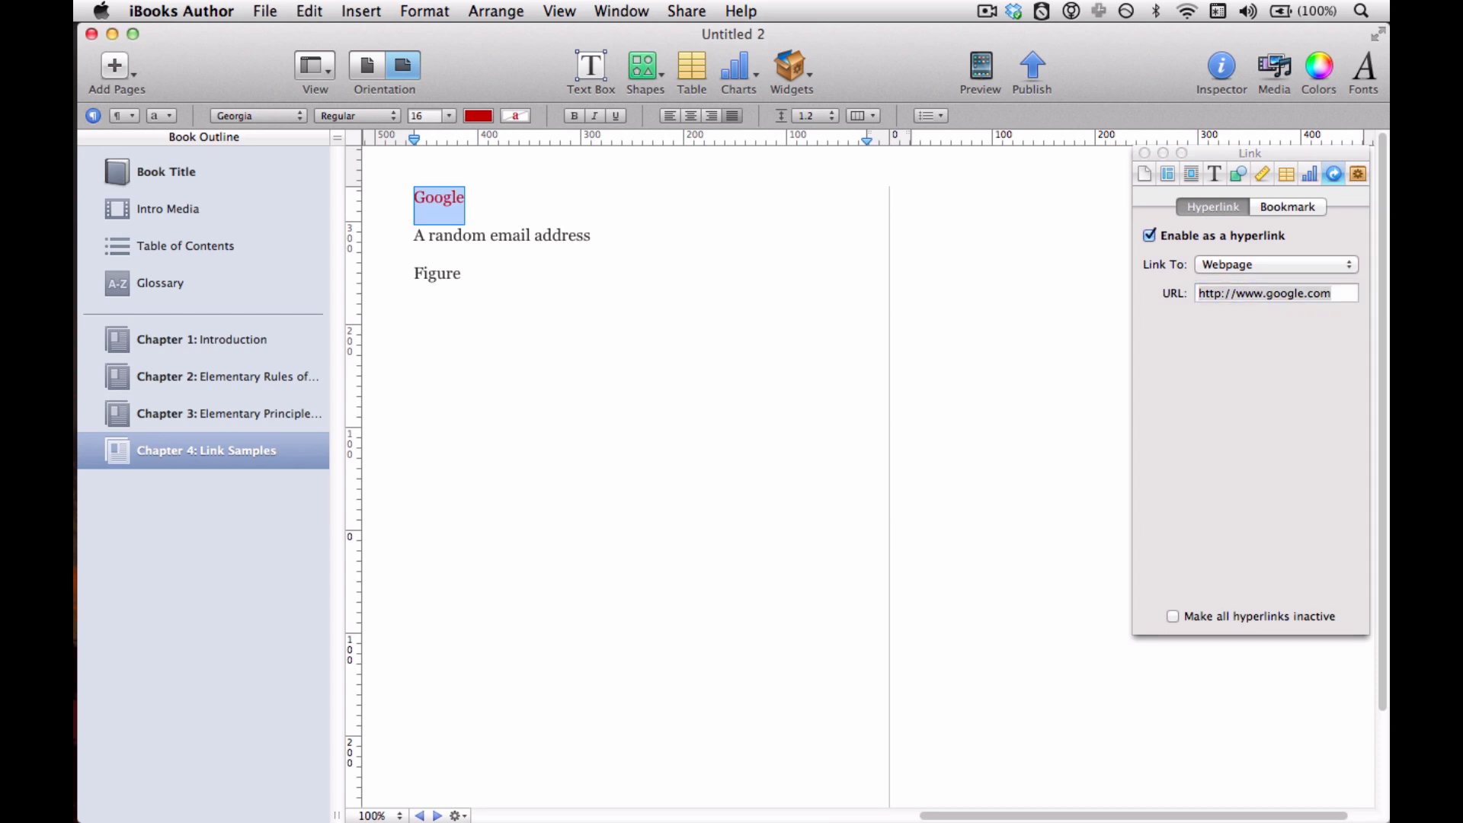
left_click(976, 350)
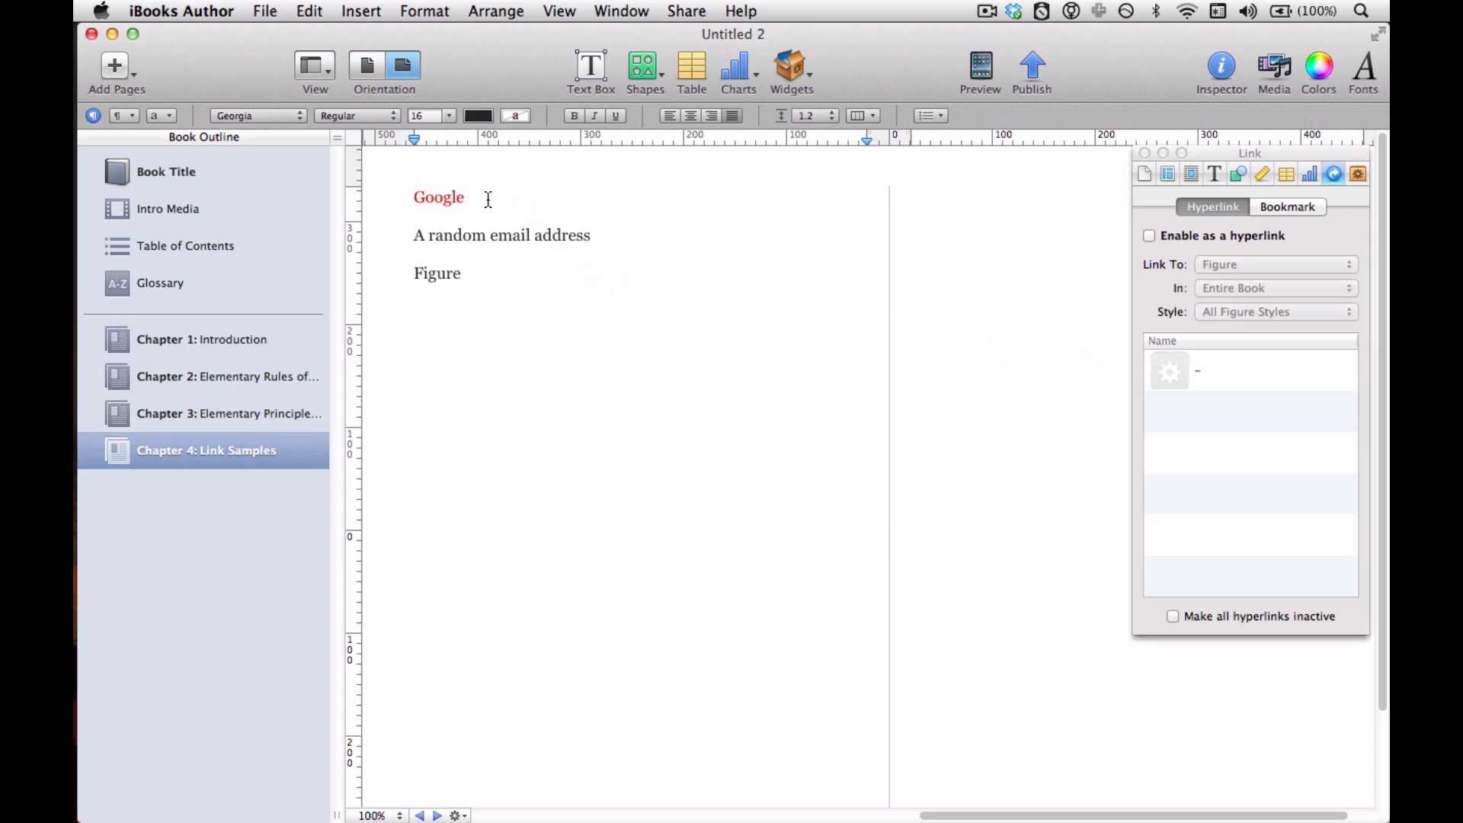
- Show the styles drawer without the Inspector, examine the Hyperlink character style, and return to the full page view
mouse_move(463, 209)
key("super+shift+t")
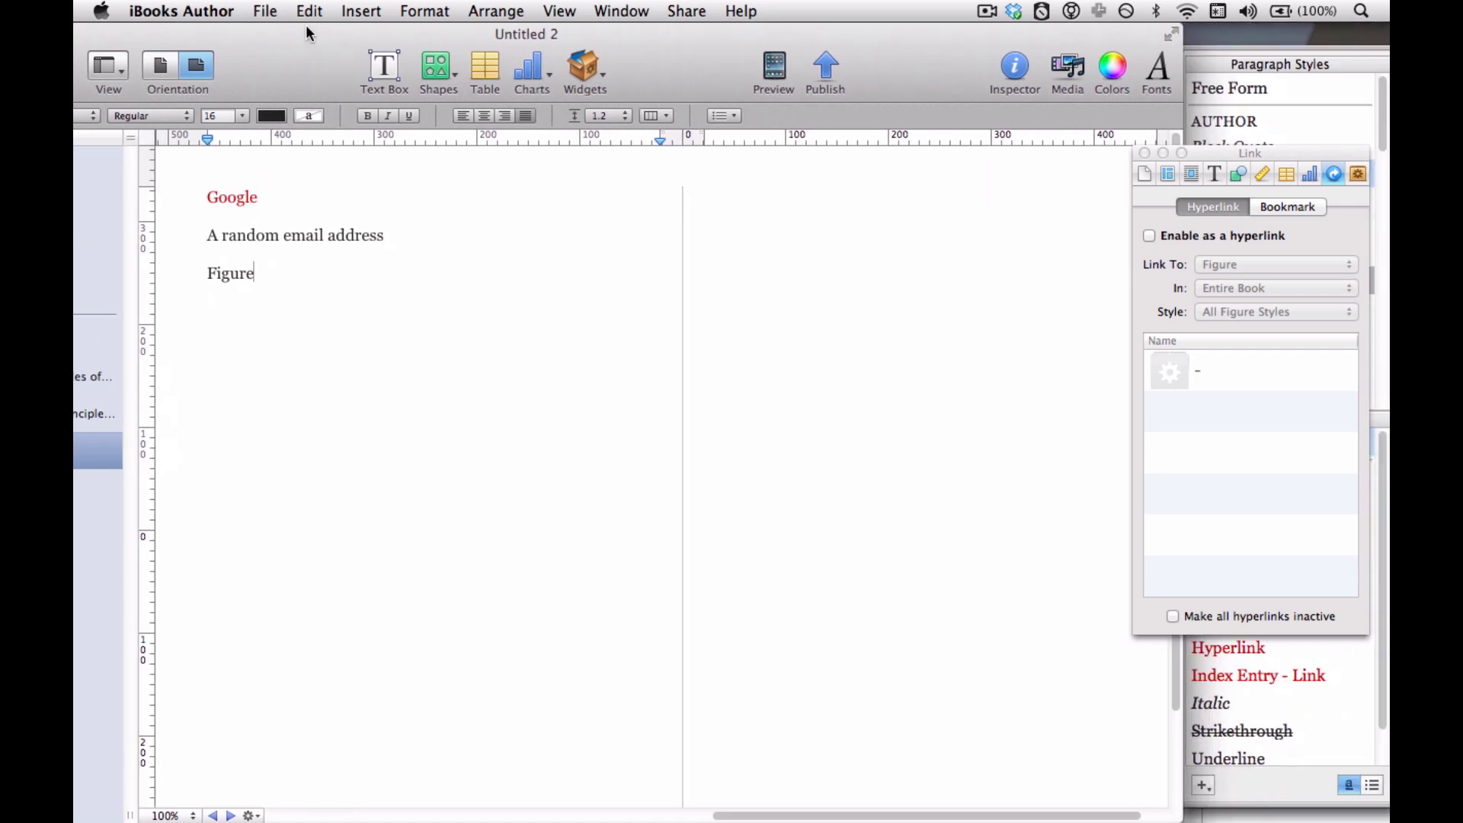
left_click(1144, 152)
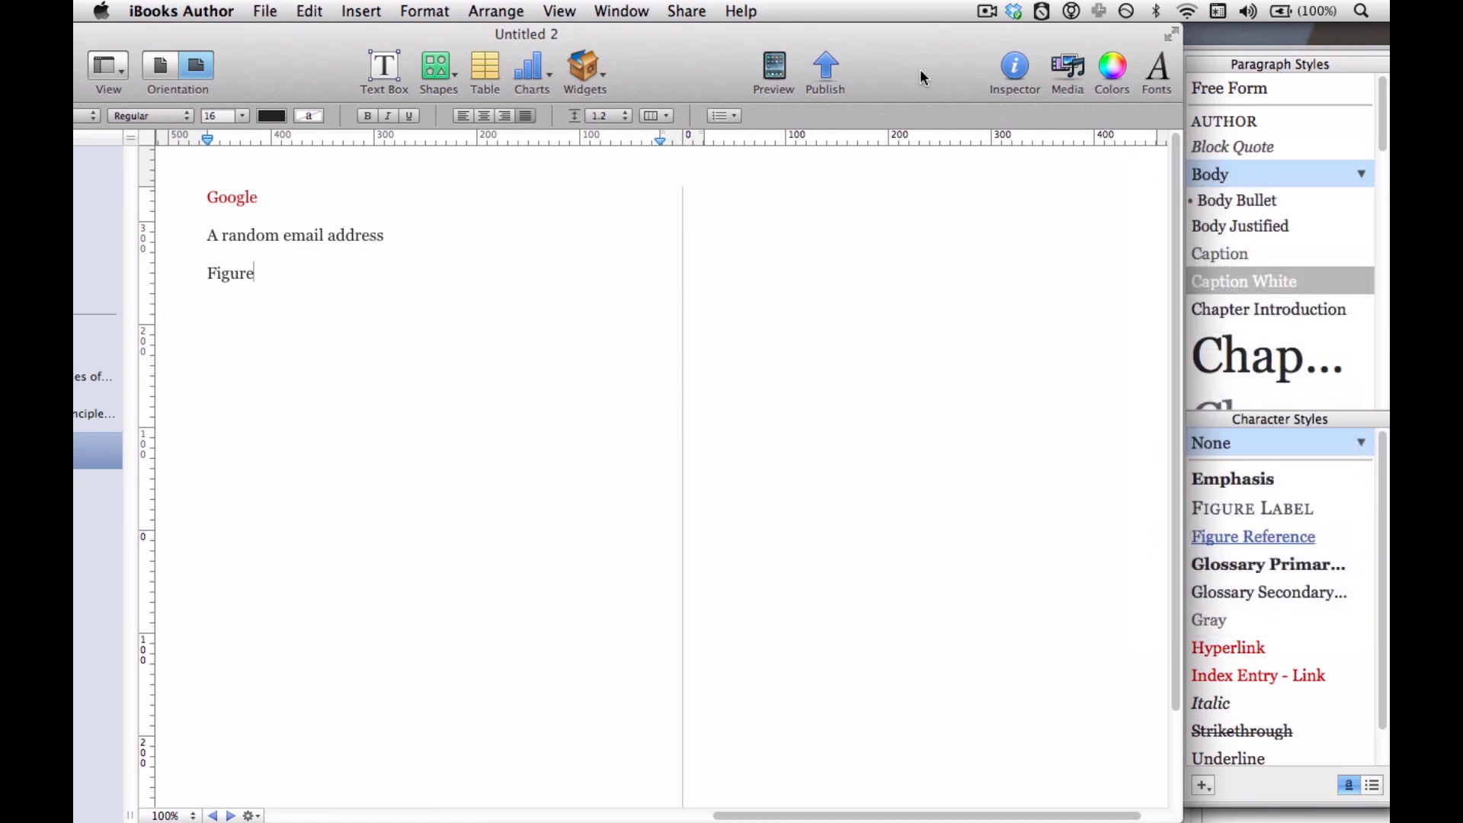
left_click_drag(920, 69, 879, 52)
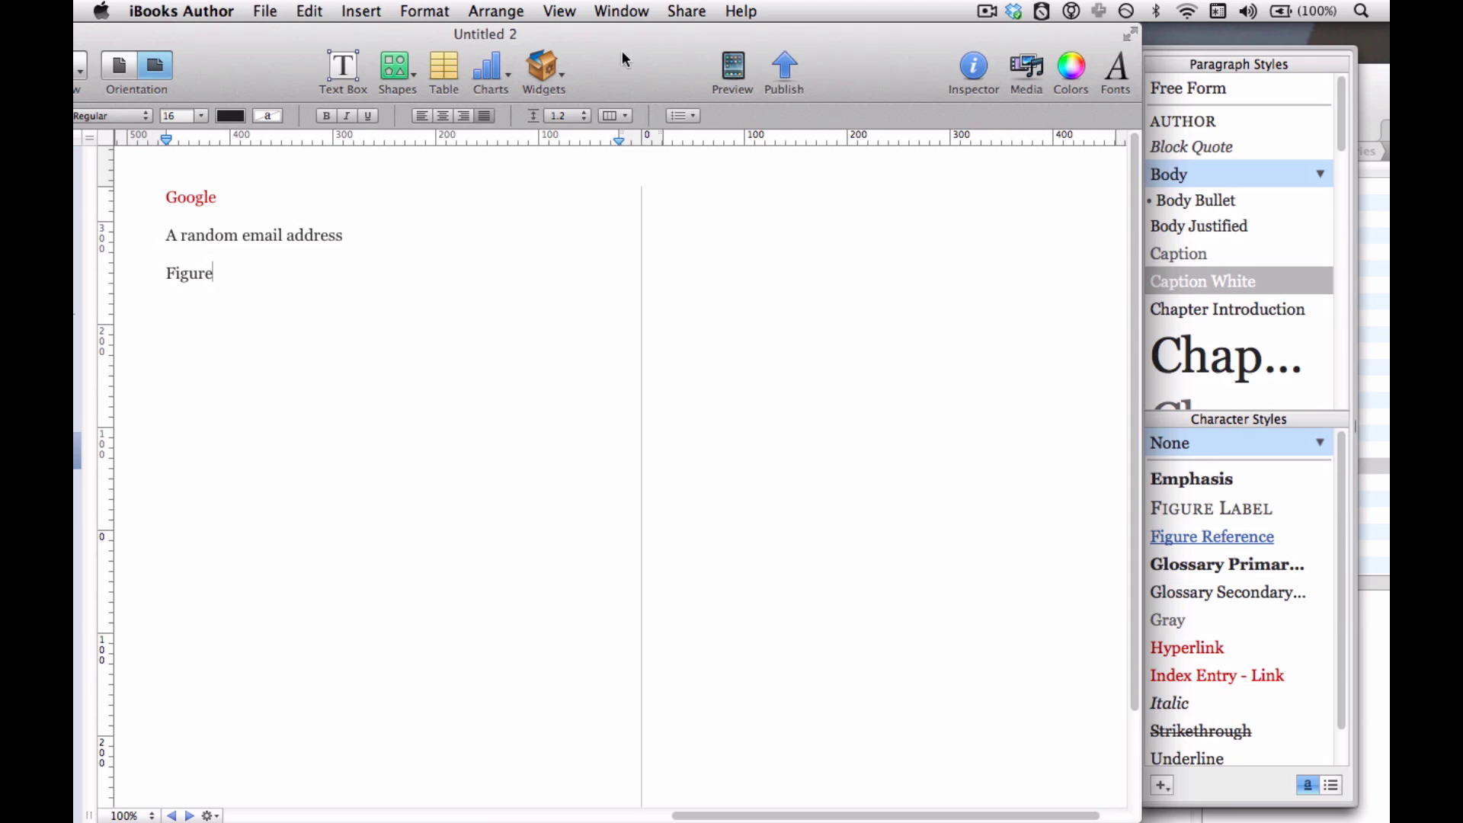
left_click_drag(622, 51, 874, 9)
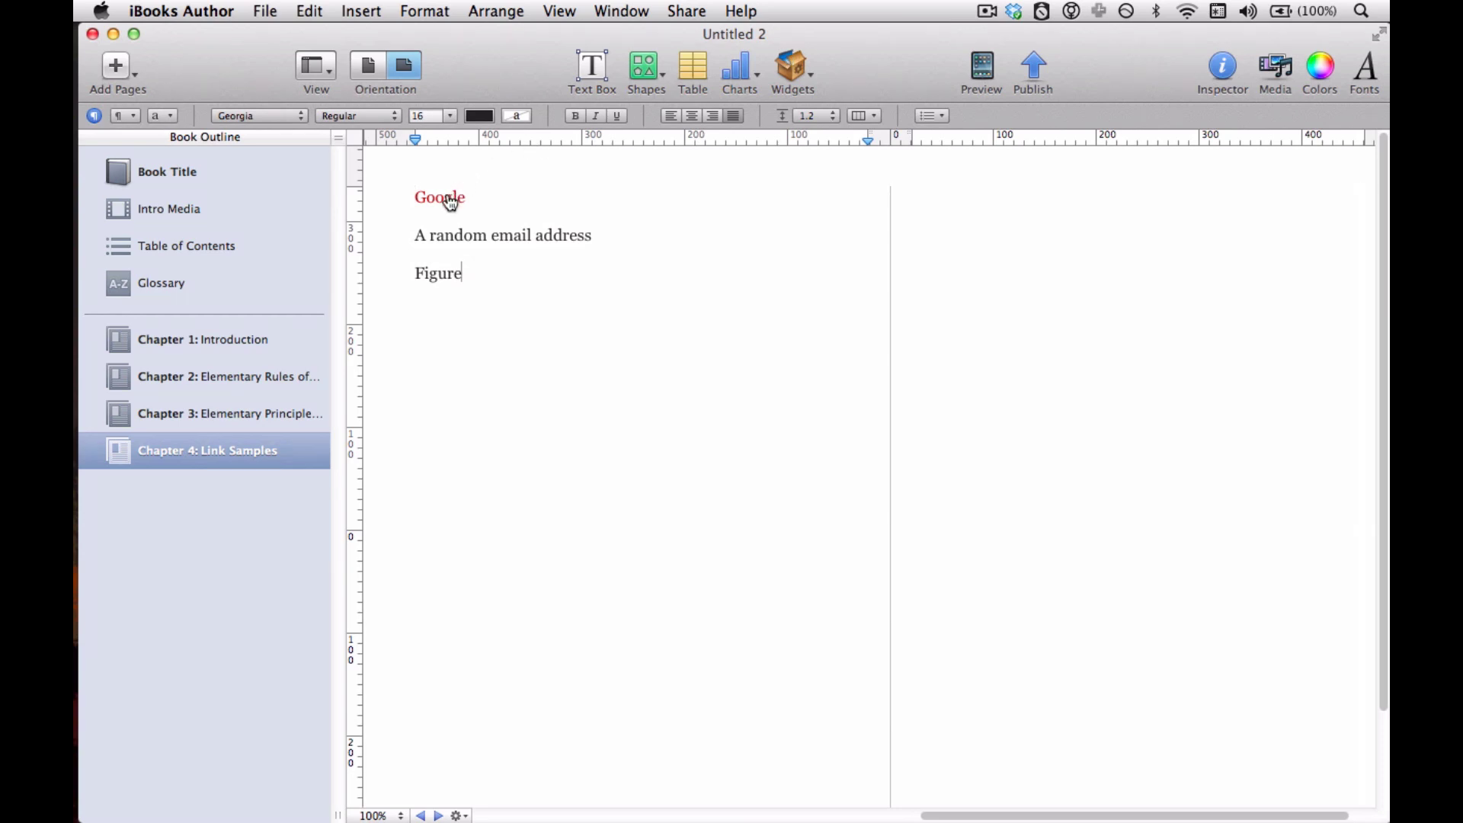
- Test the Google hyperlink by following it, and return to the book page in iBooks Author
mouse_move(451, 202)
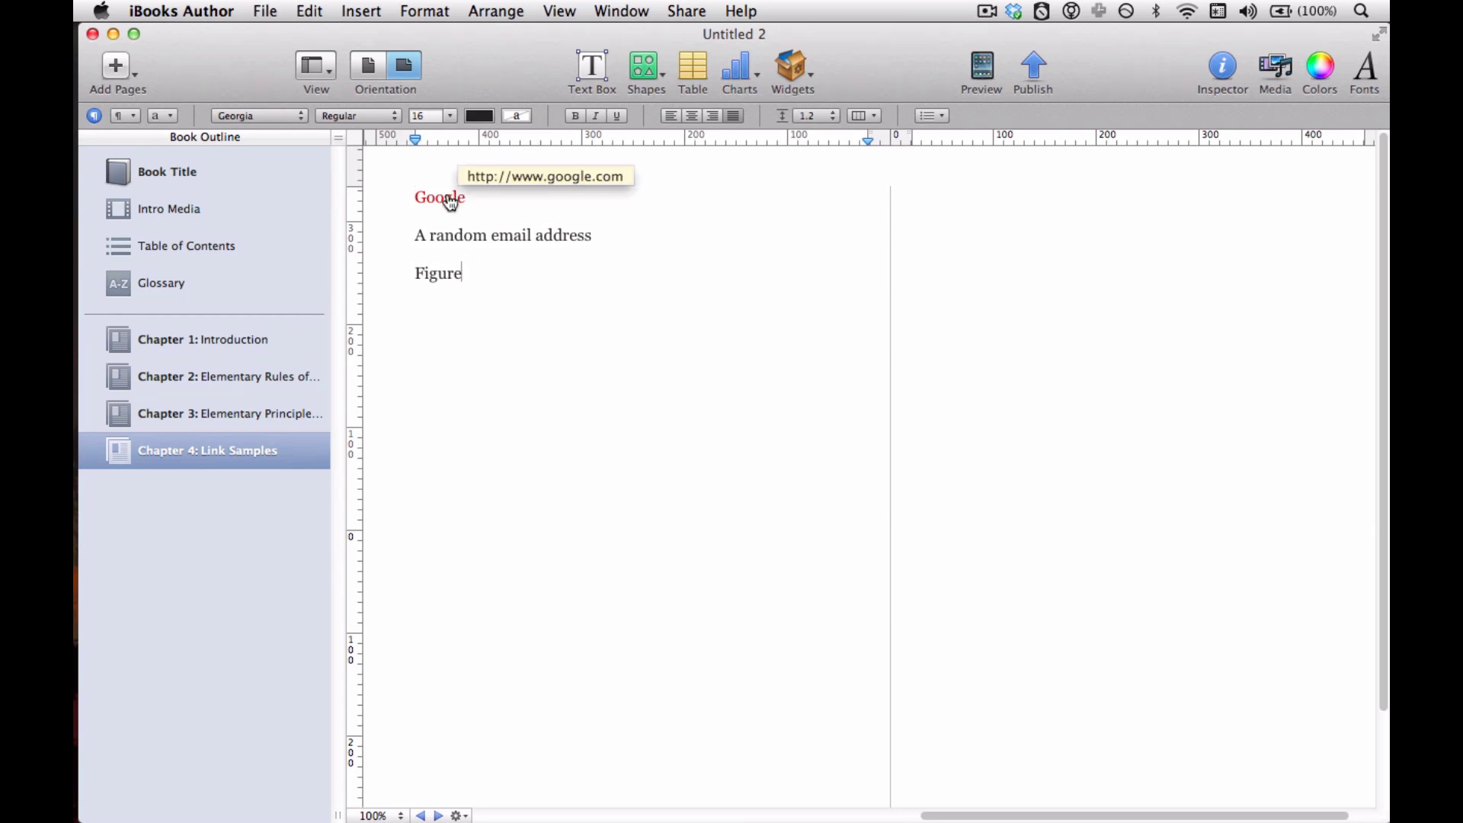
left_click(451, 200)
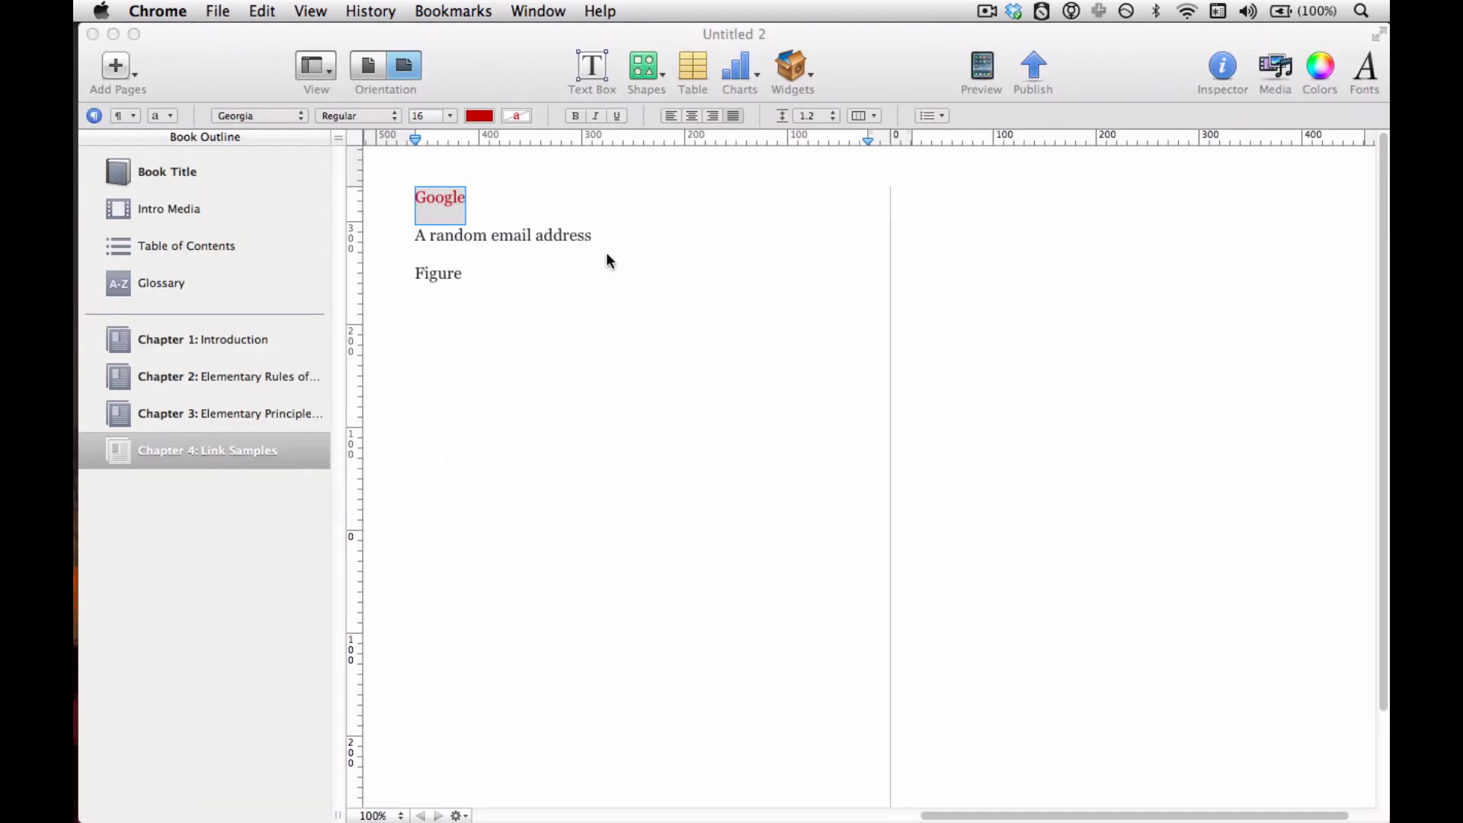
left_click(607, 252)
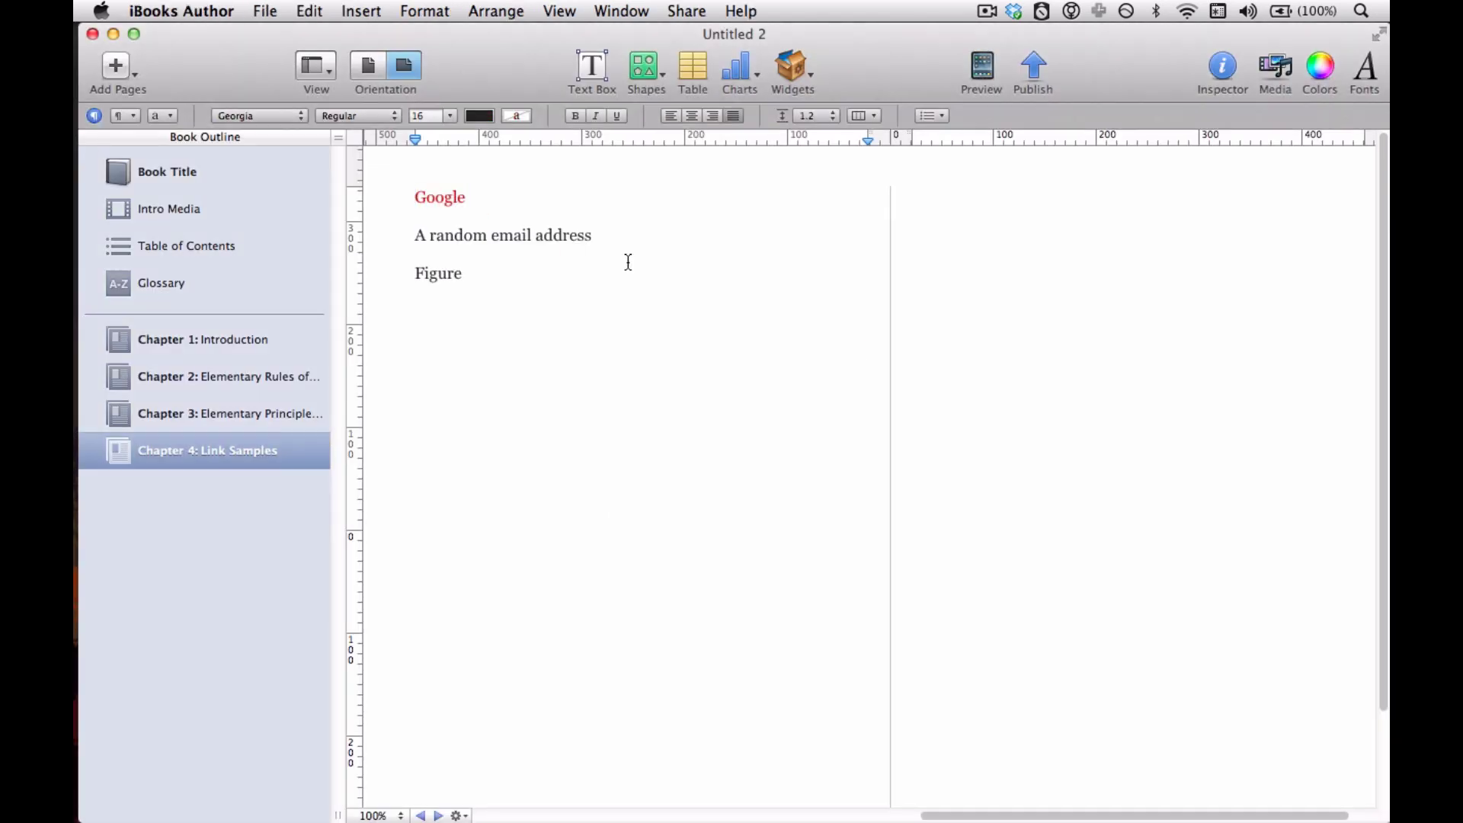
- Enable the line "A random email address" as a hyperlink that links to an Email Message
triple_click(519, 235)
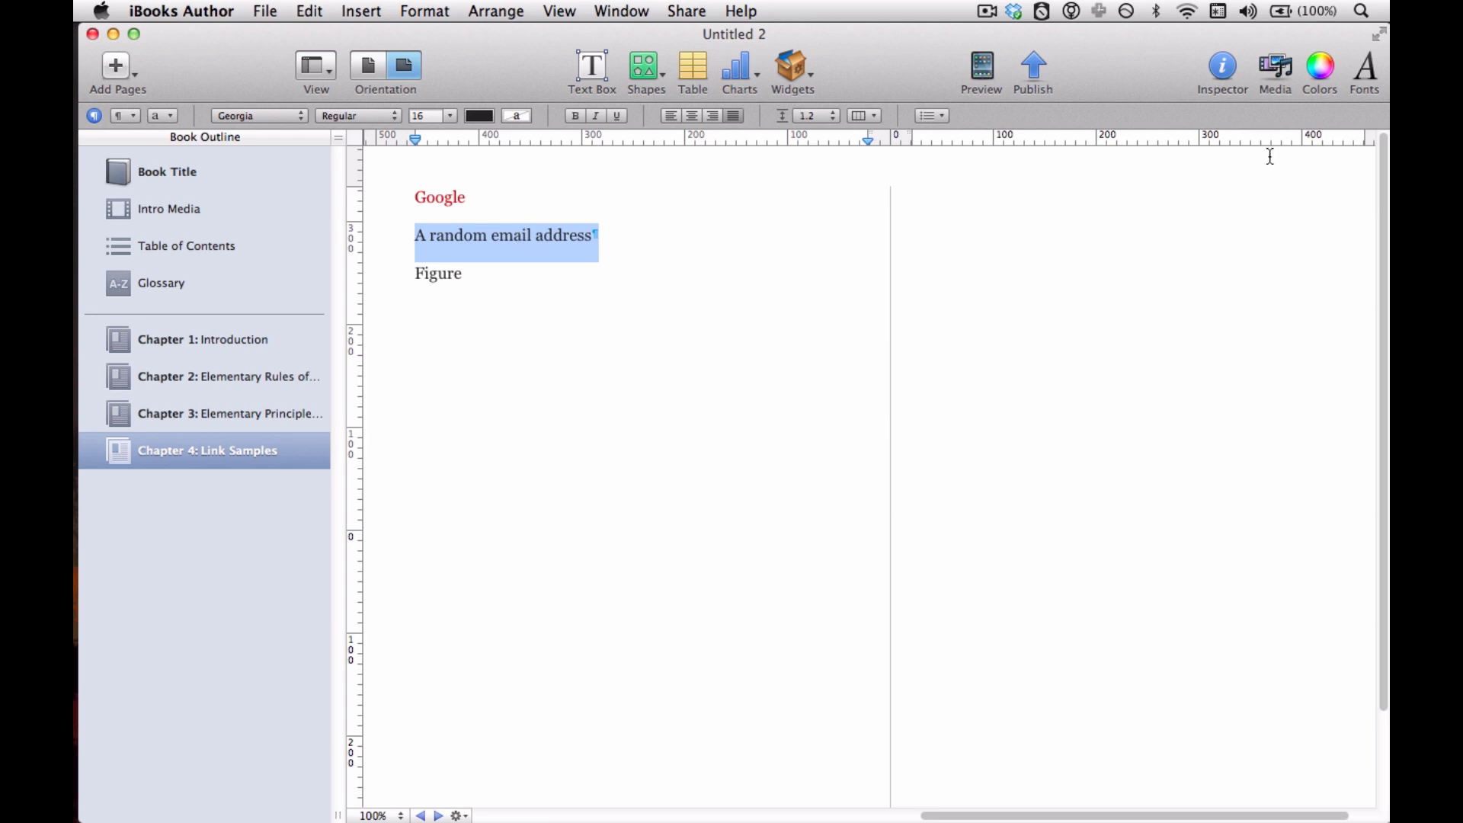
left_click(1223, 70)
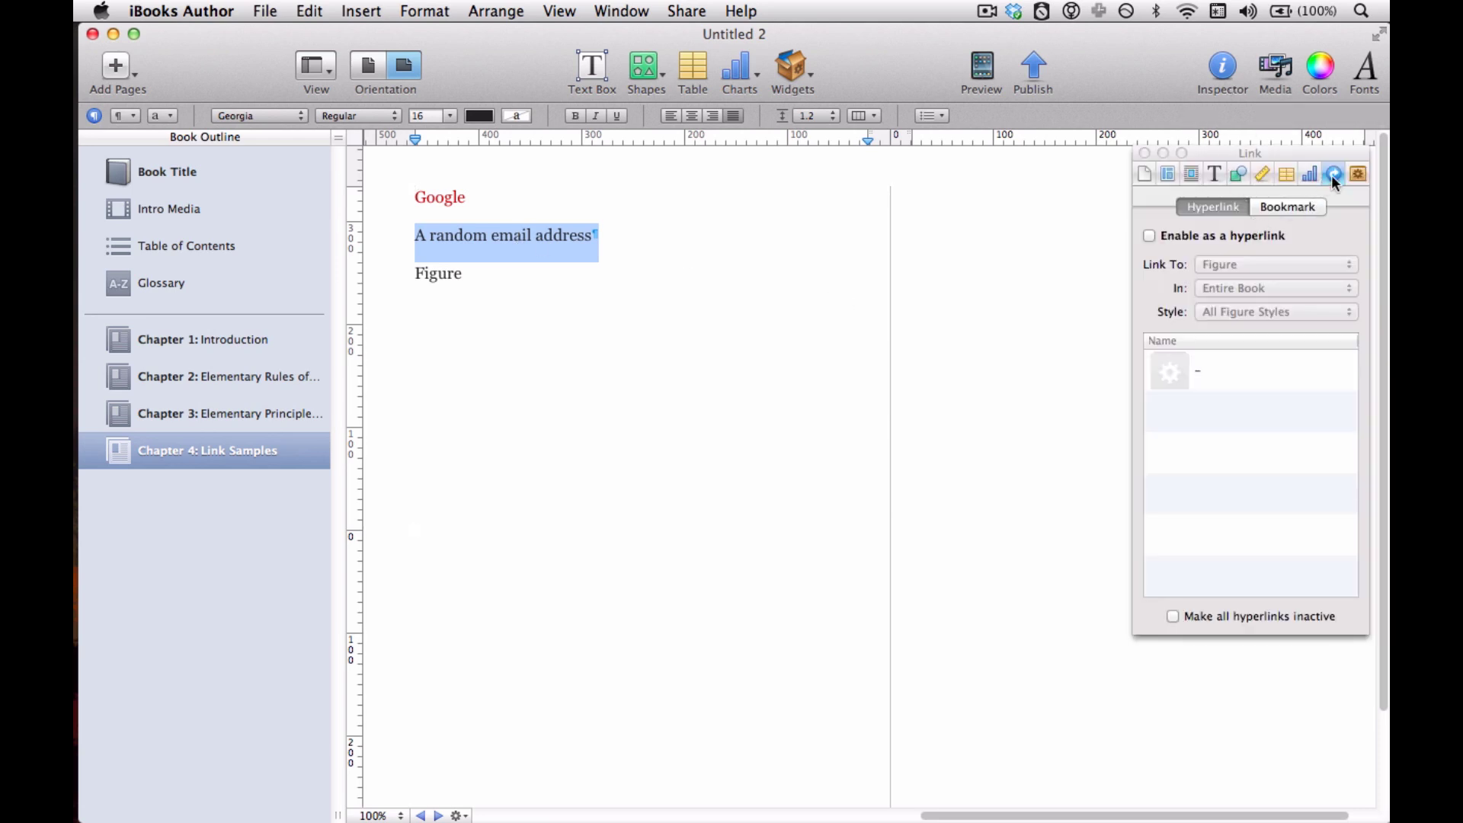
left_click(1178, 235)
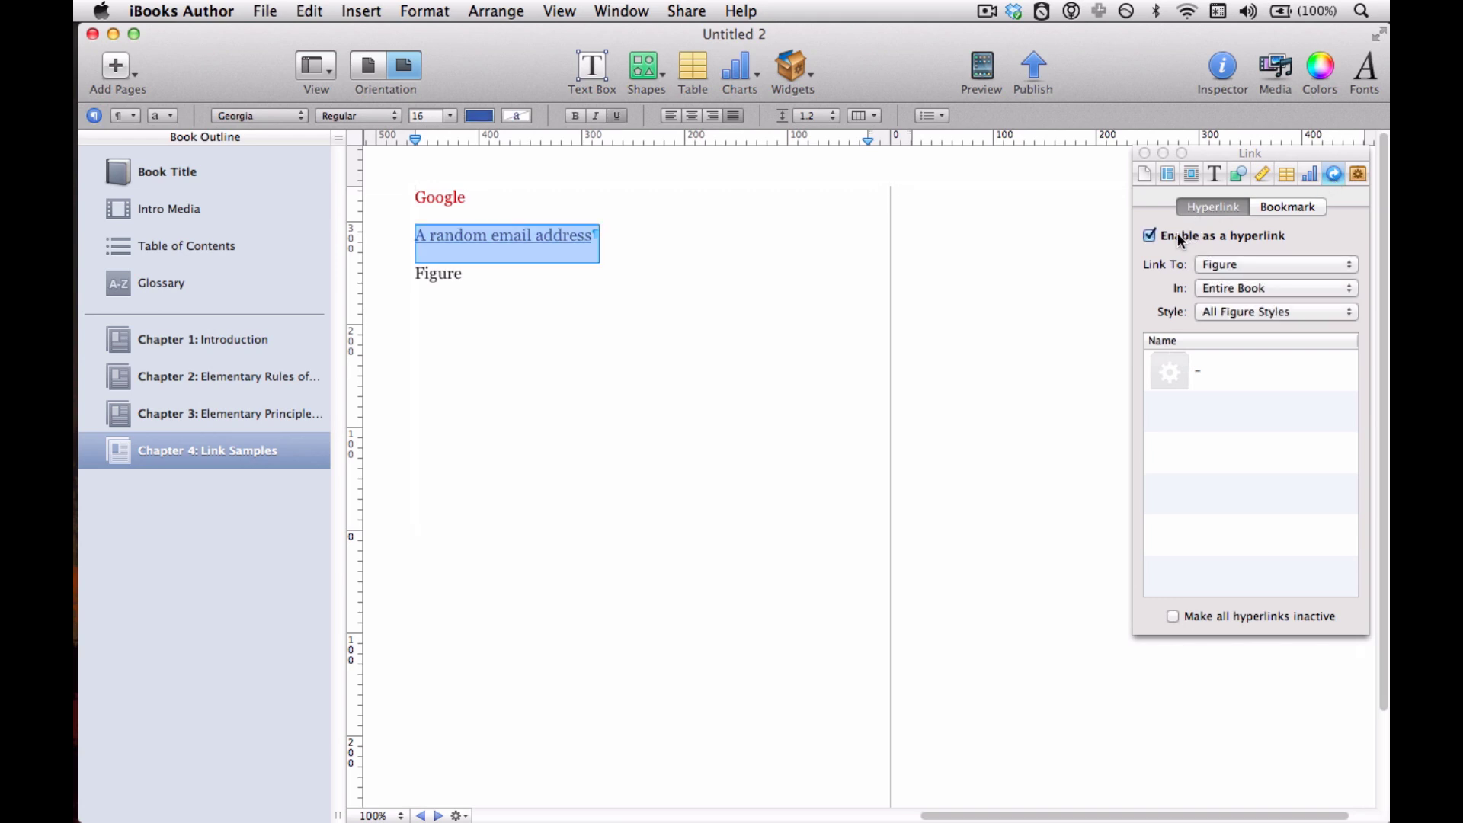
left_click(1222, 267)
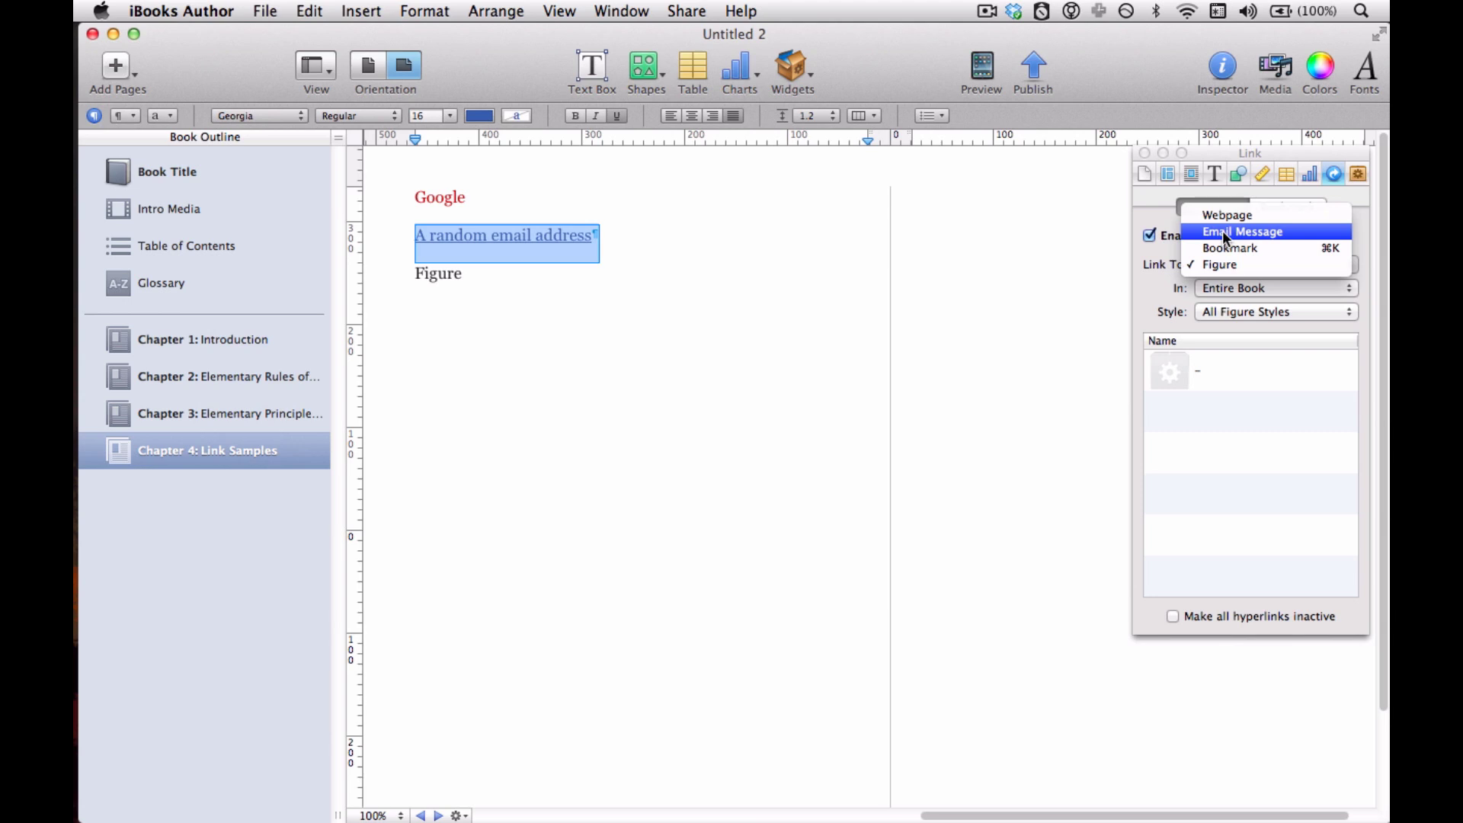
left_click(1226, 231)
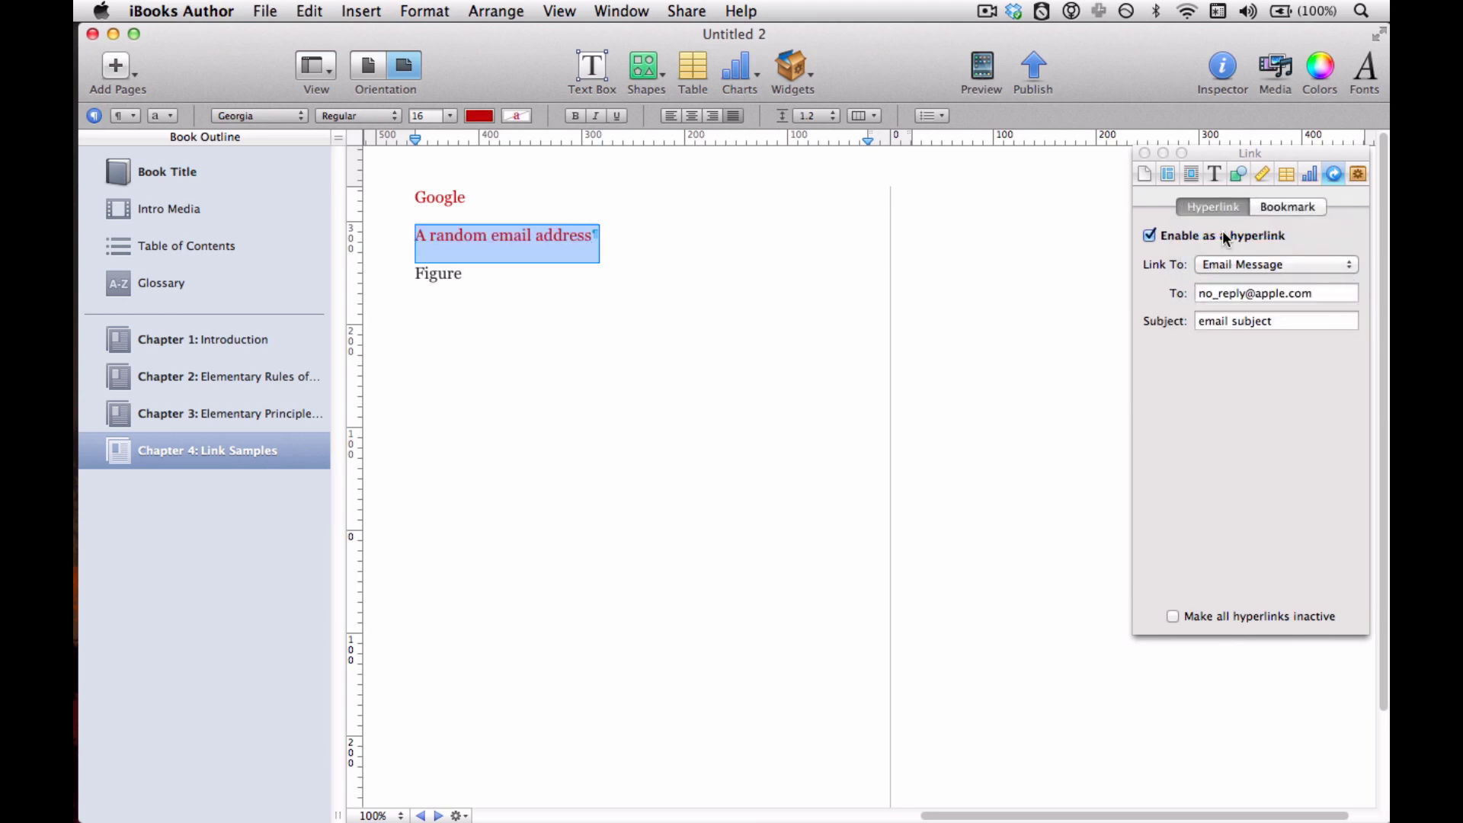
- Set the email link's subject to "iBook!" and deselect the text
left_click(1224, 323)
type("iBook!")
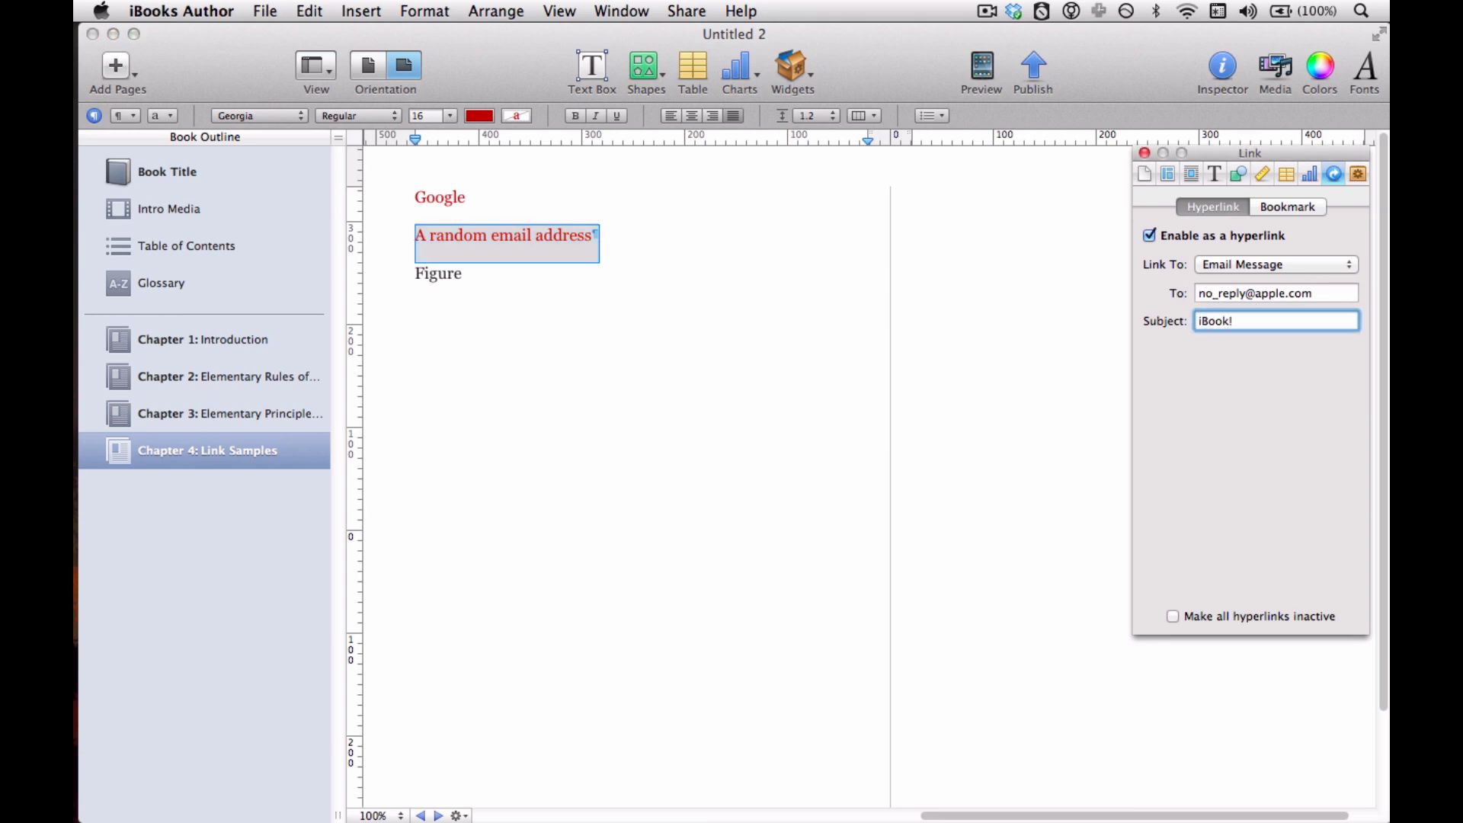
key("Return")
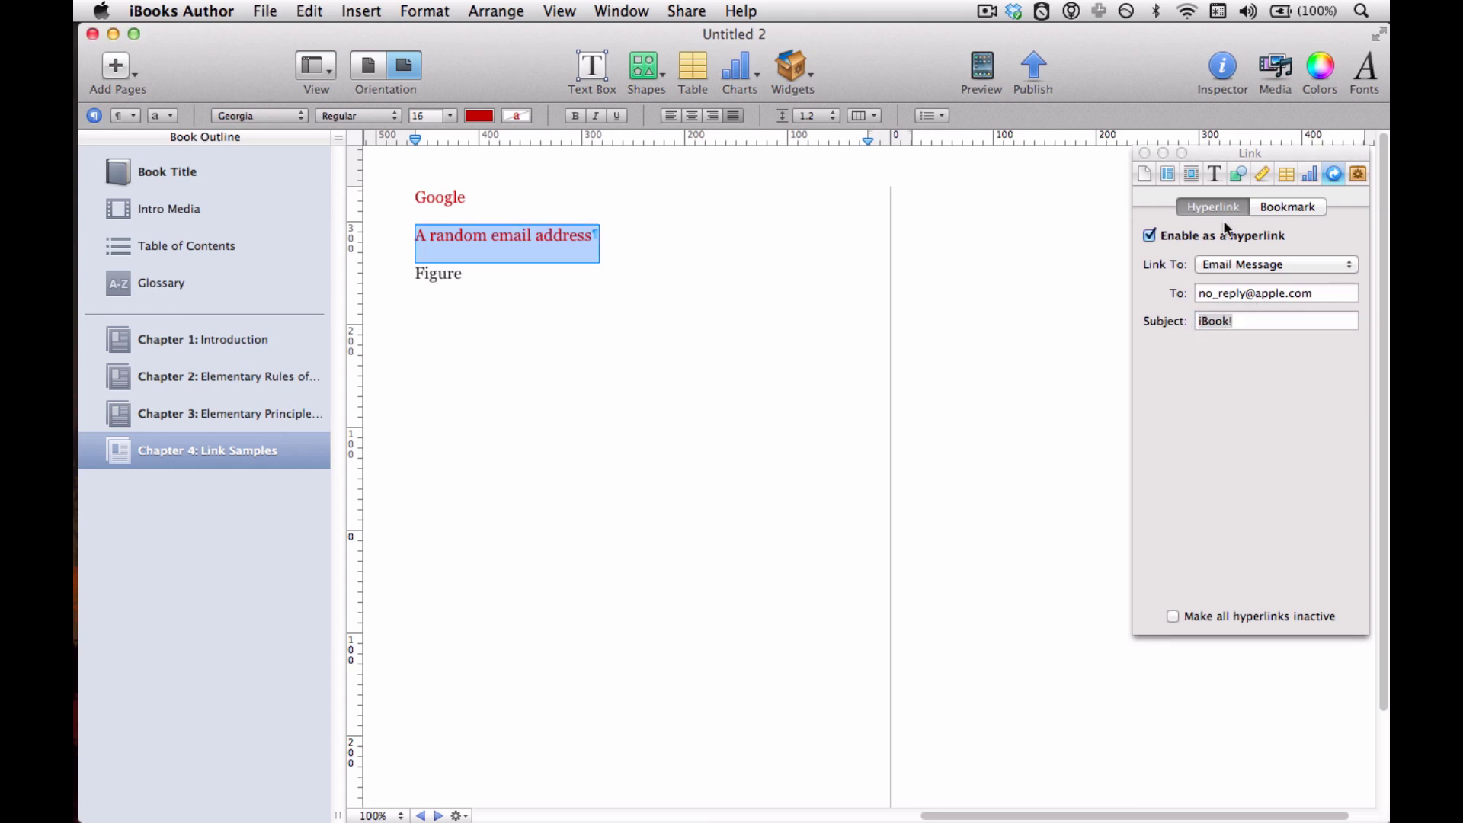
left_click(775, 268)
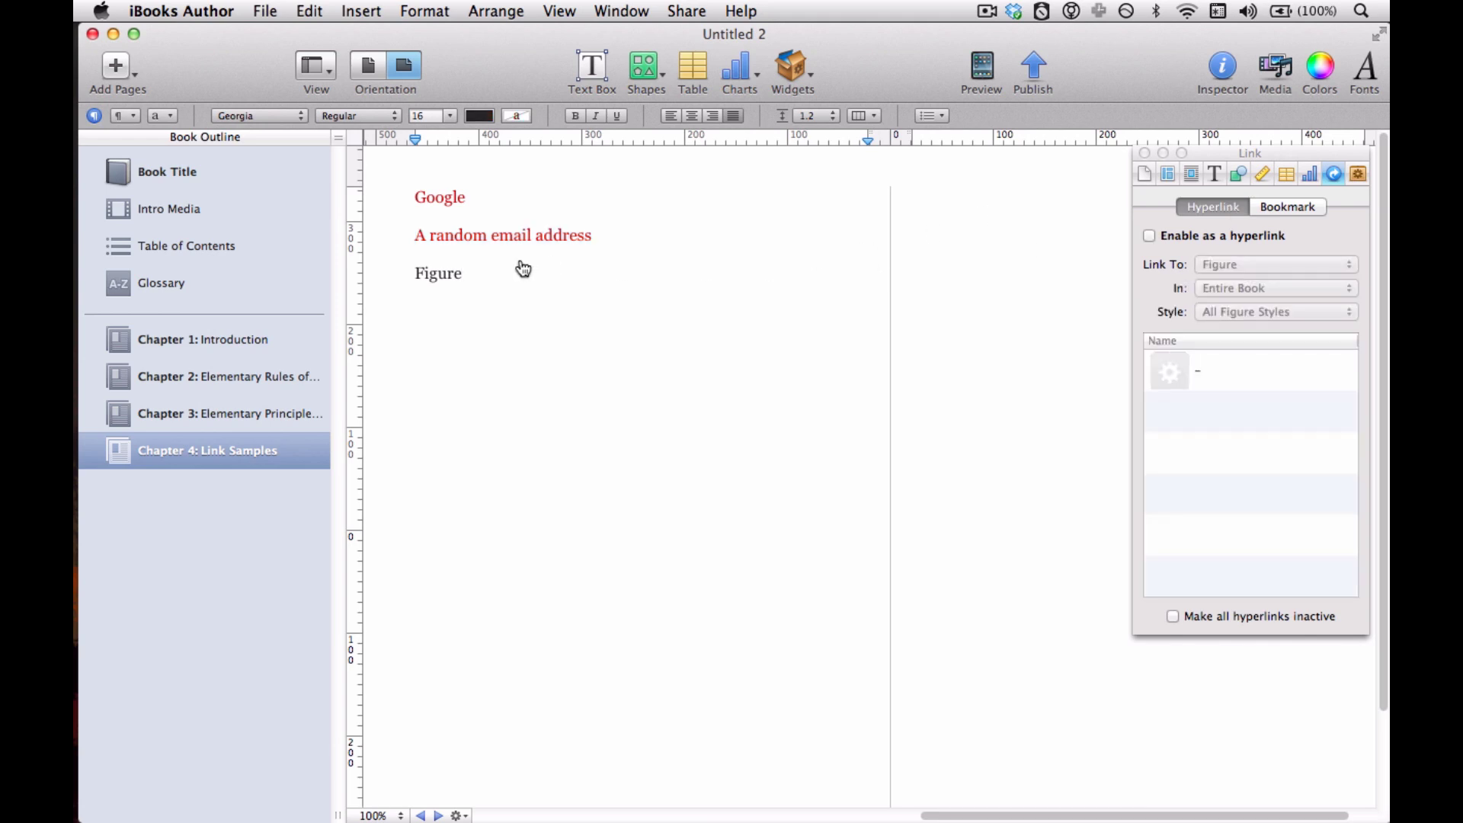
- Test the email hyperlink by following it, quit Mail without upgrading, and close the Inspector
mouse_move(523, 248)
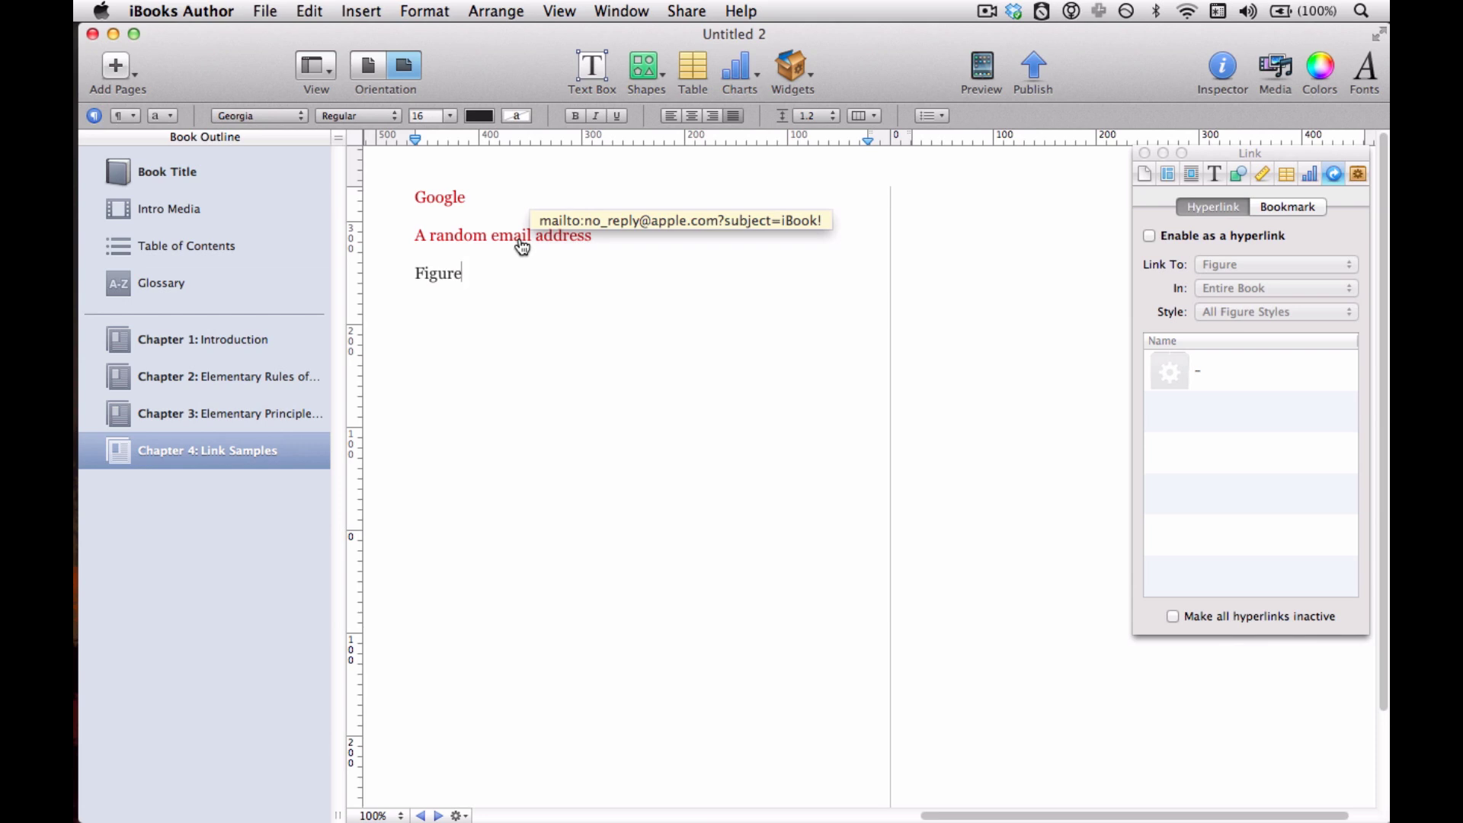
left_click(522, 242)
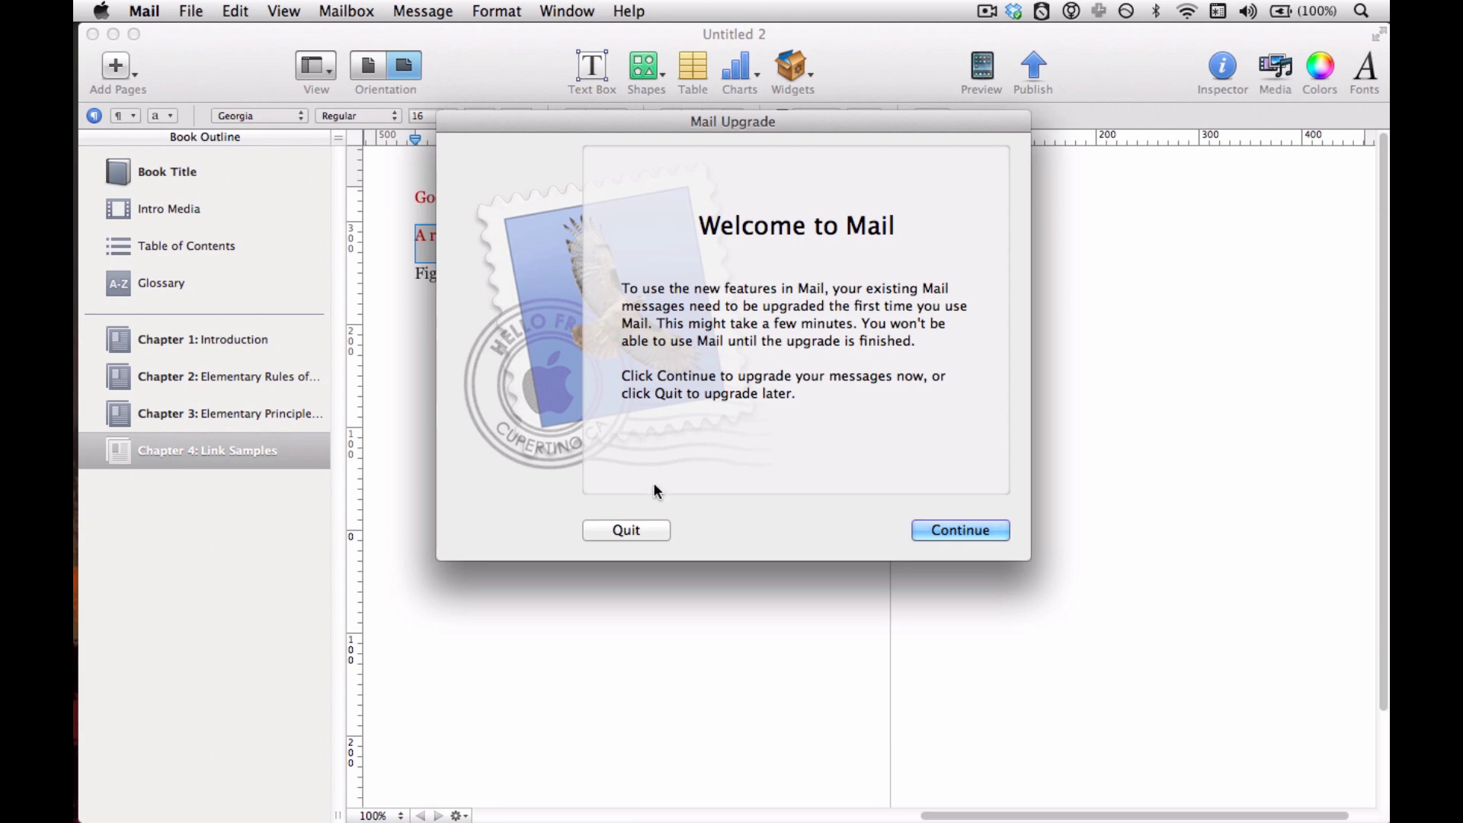
left_click(654, 531)
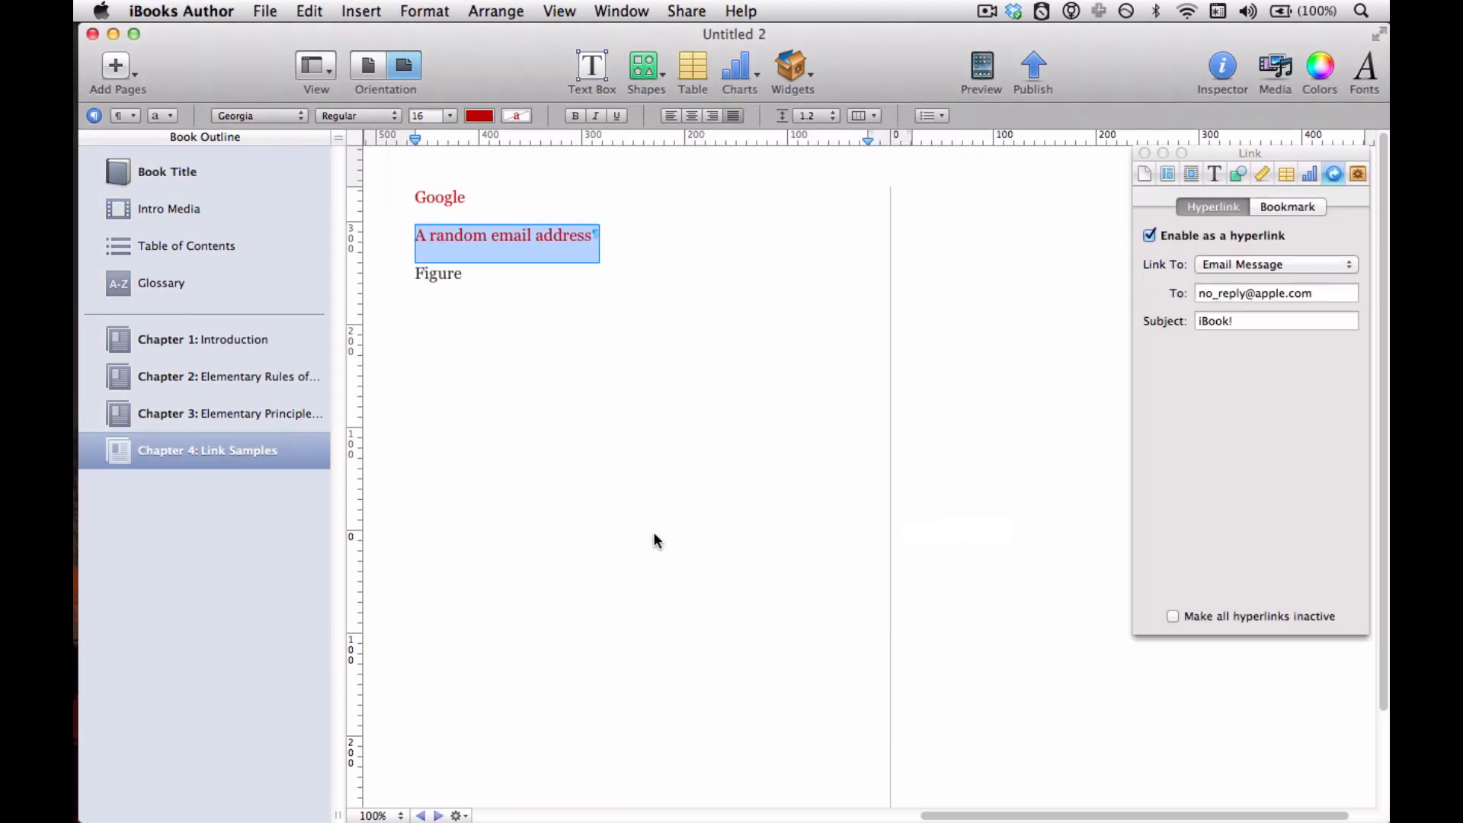
left_click(1143, 153)
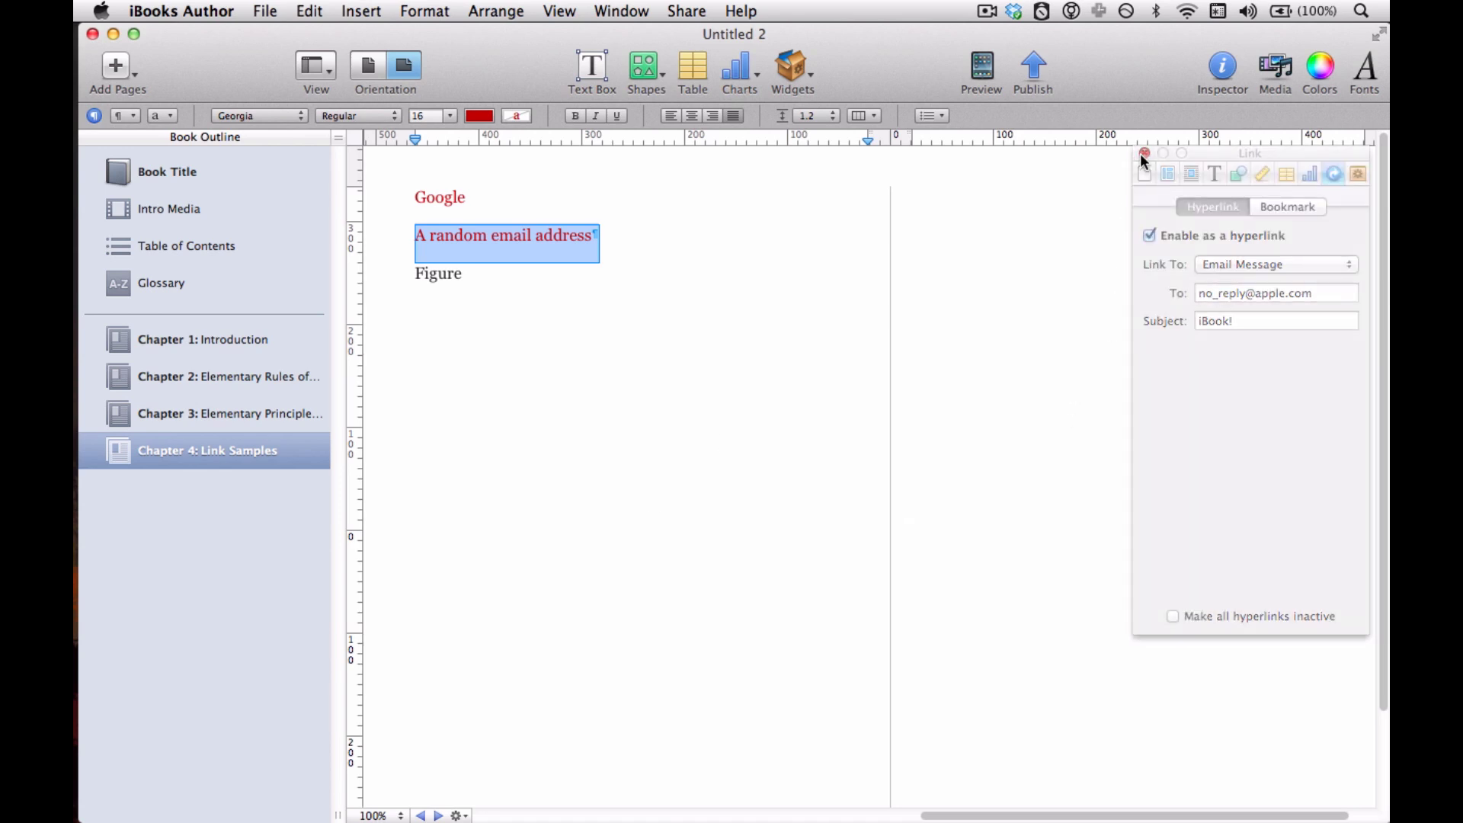
left_click(757, 274)
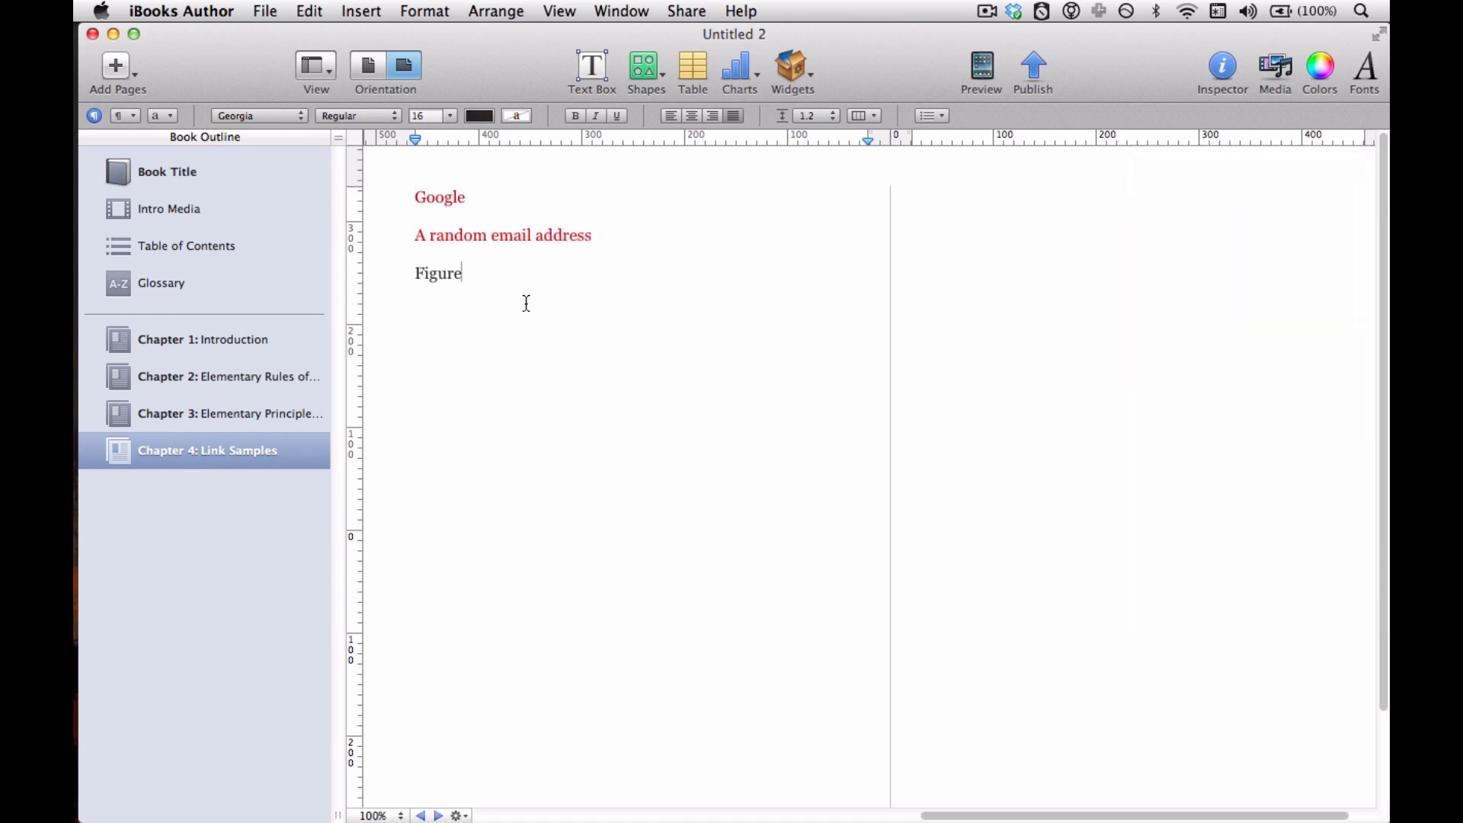
- Enable the word "Figure" as a hyperlink to a Figure, keeping the scope at Entire Book and the style at All Figure Styles
double_click(438, 276)
left_click(1237, 74)
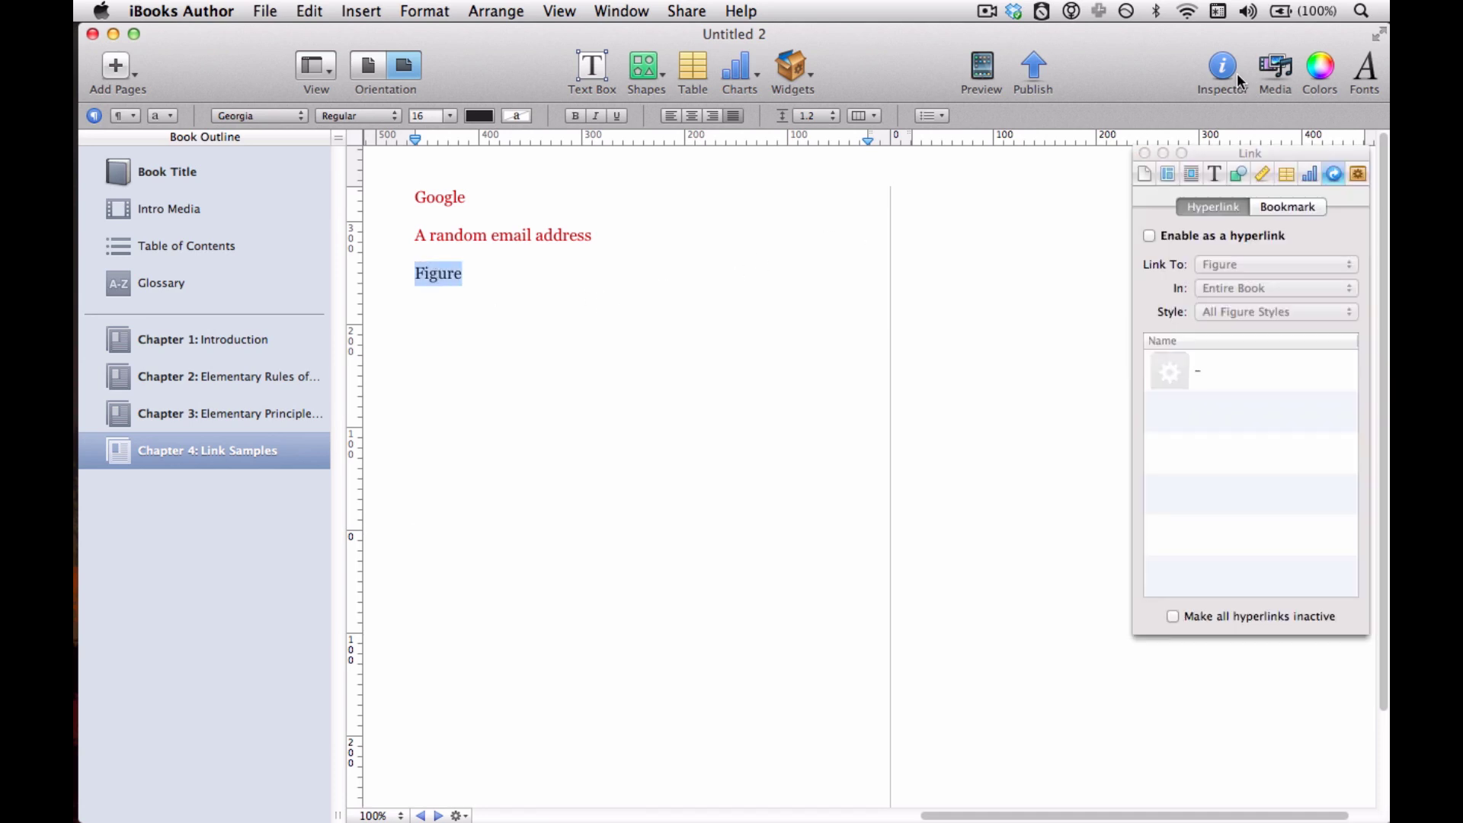
left_click(1267, 238)
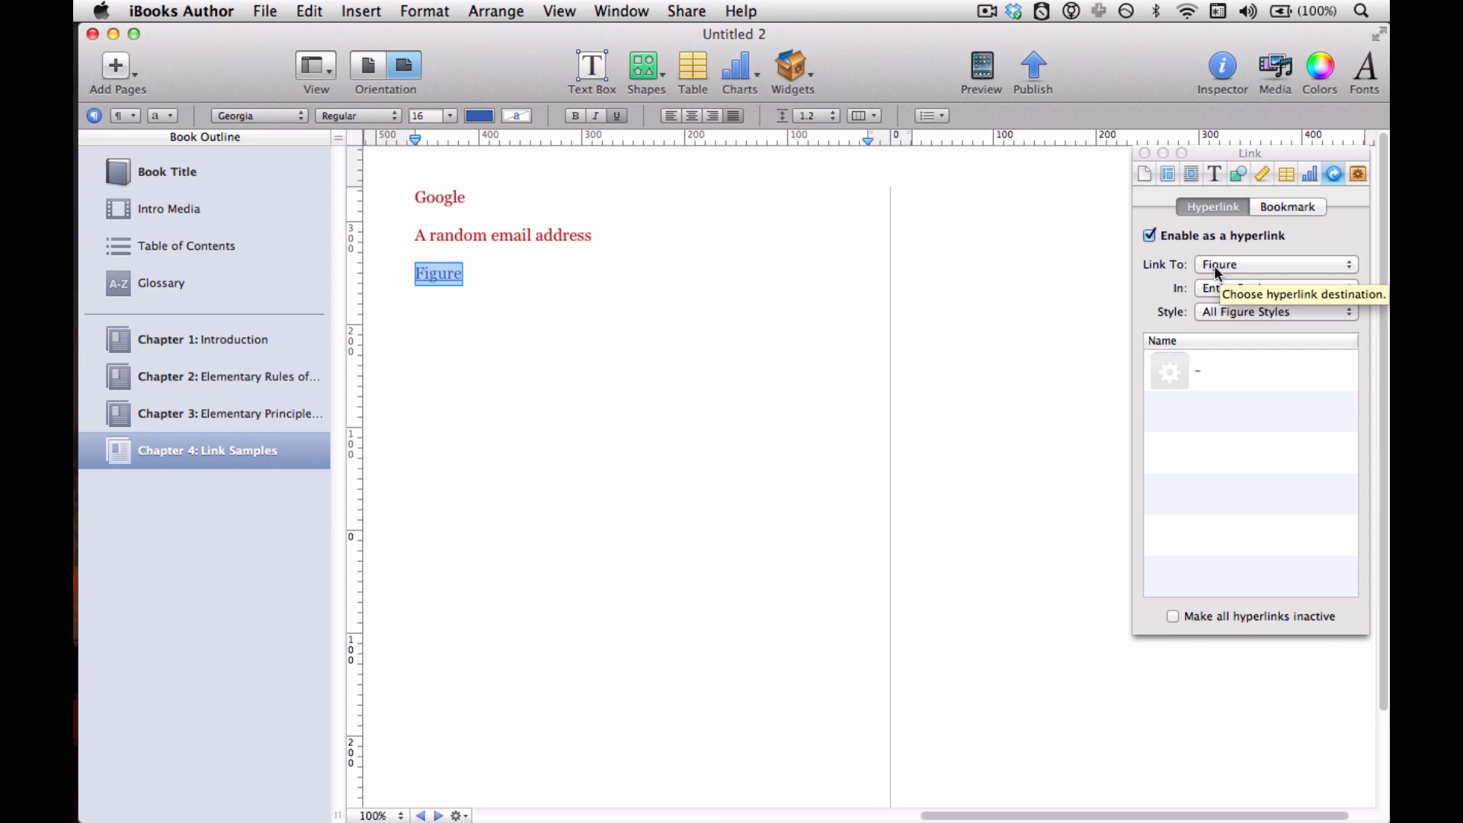
left_click(1232, 293)
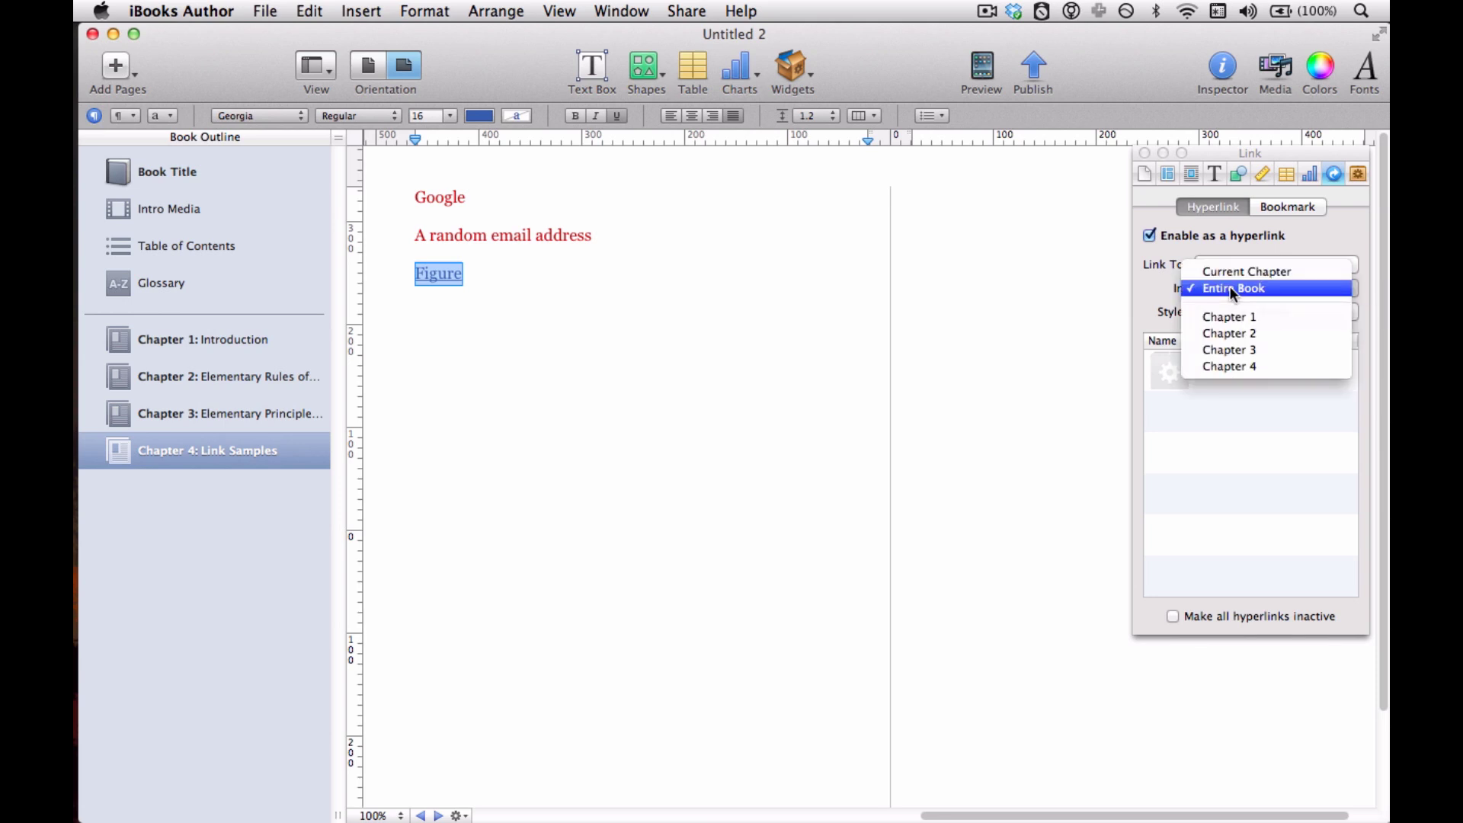
left_click(1231, 290)
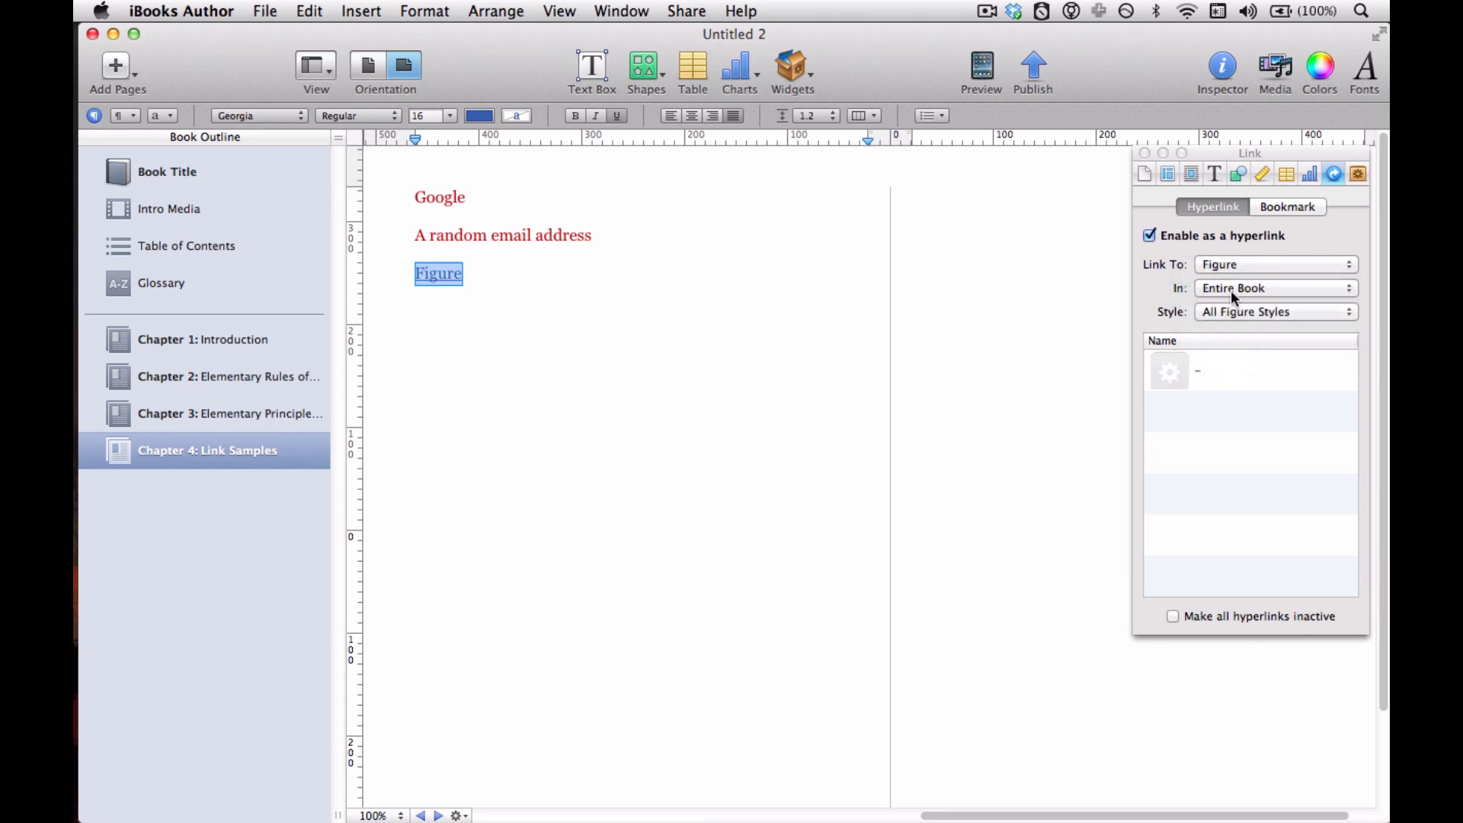
left_click(1237, 323)
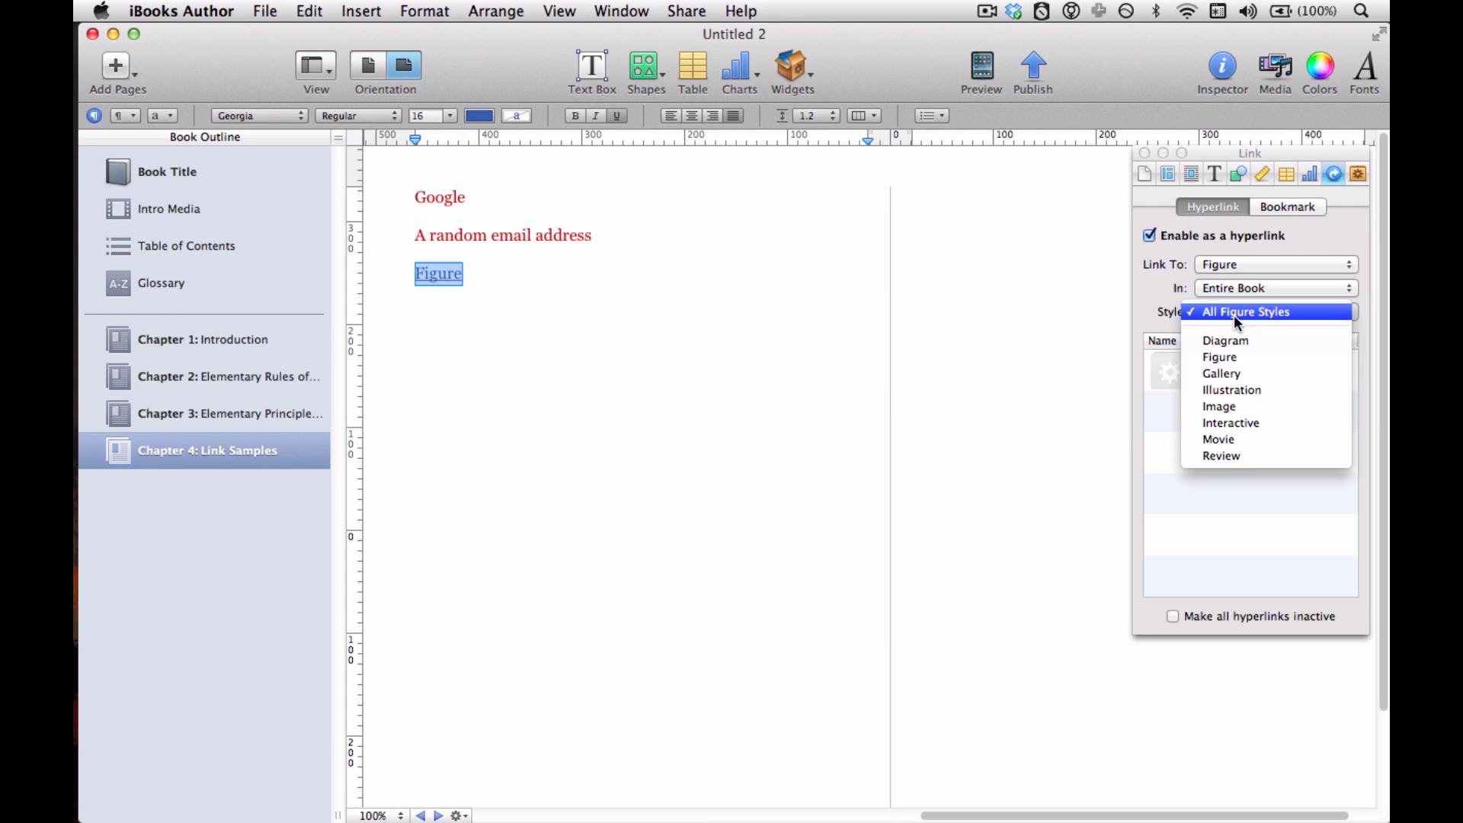
left_click(1235, 316)
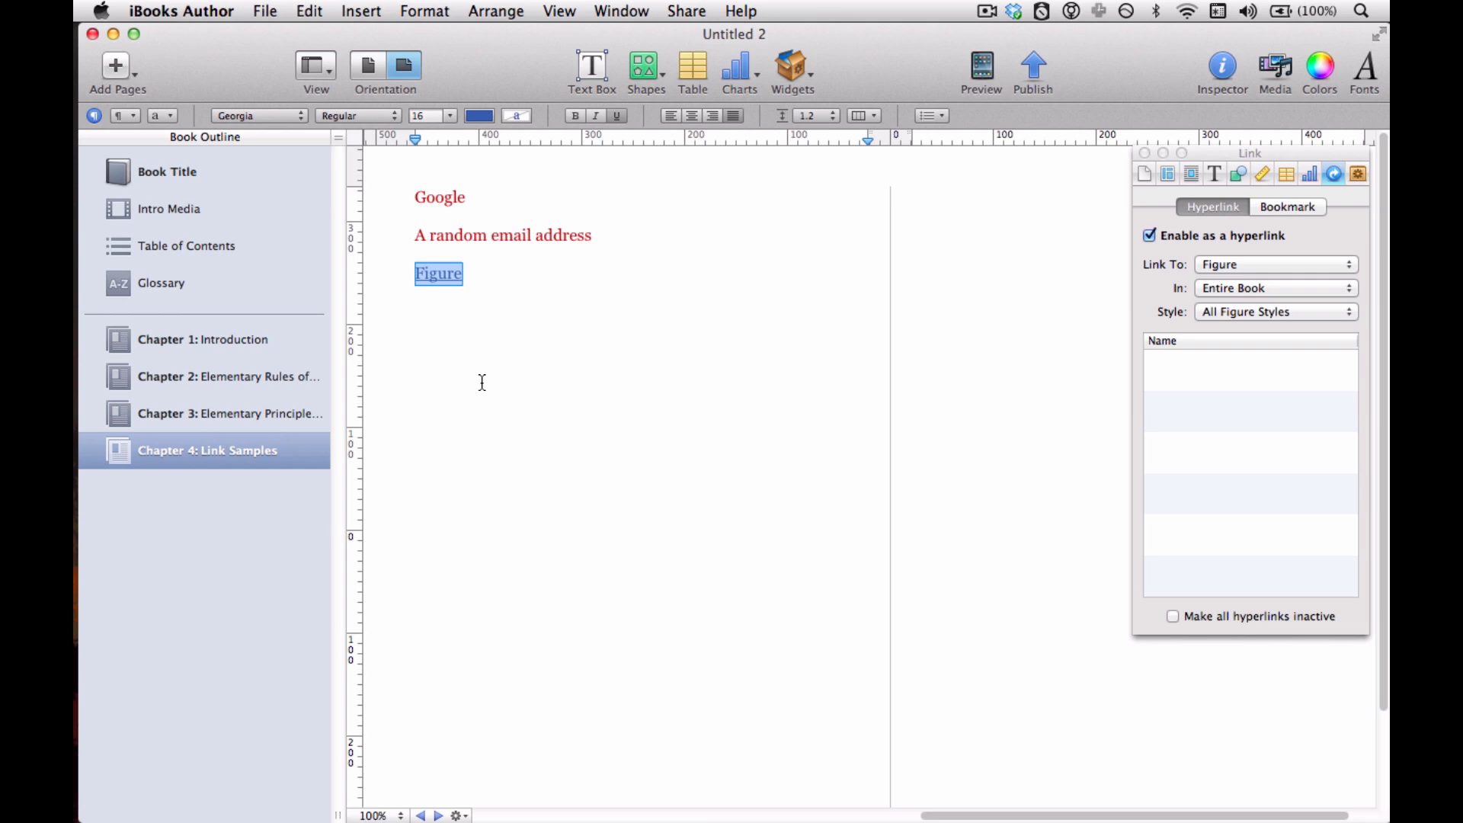
- Set the title label of the Depot Building Fire movie widget in Chapter 1 to Movie
left_click(241, 333)
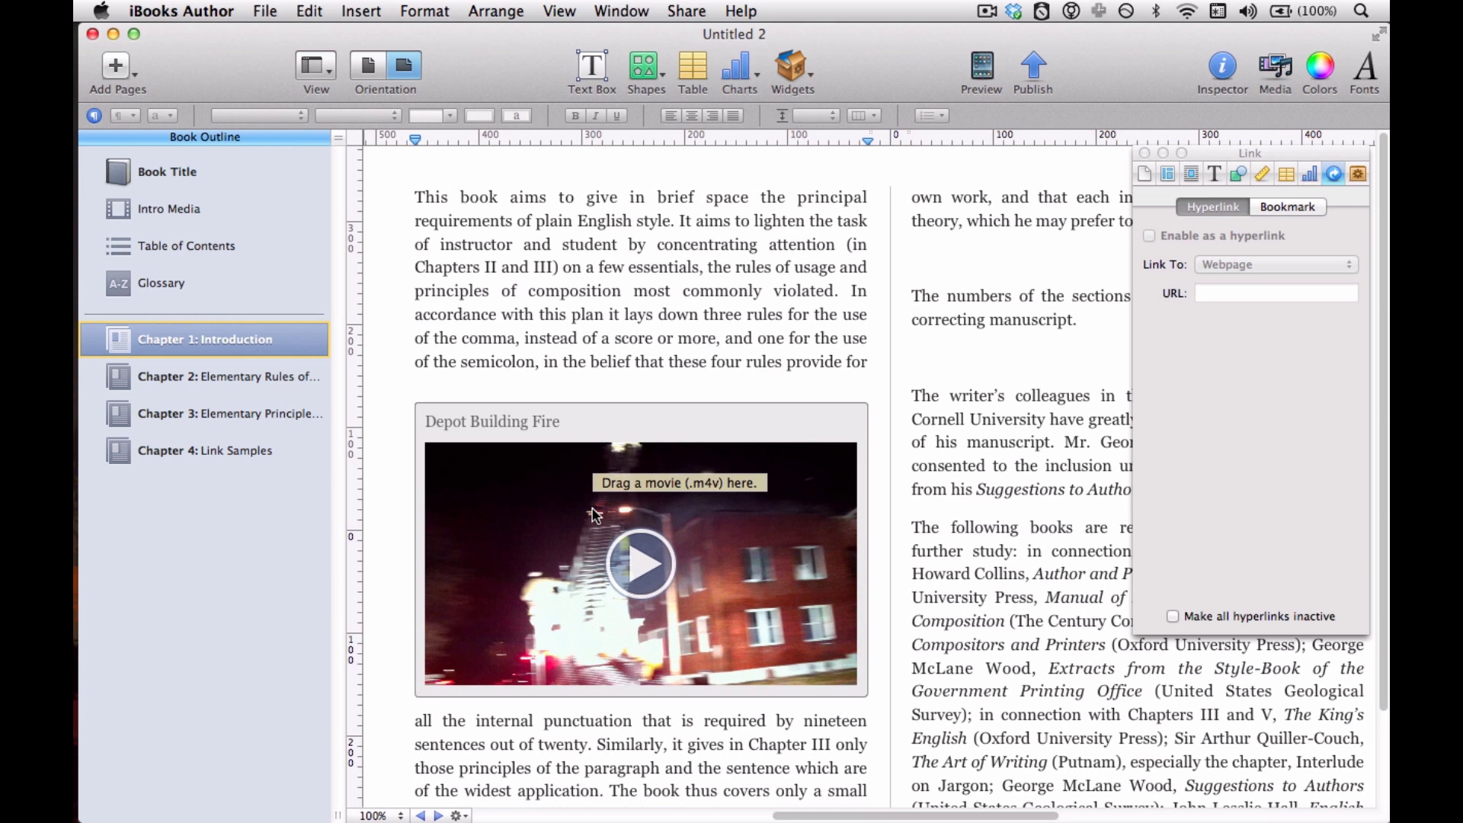
left_click(587, 500)
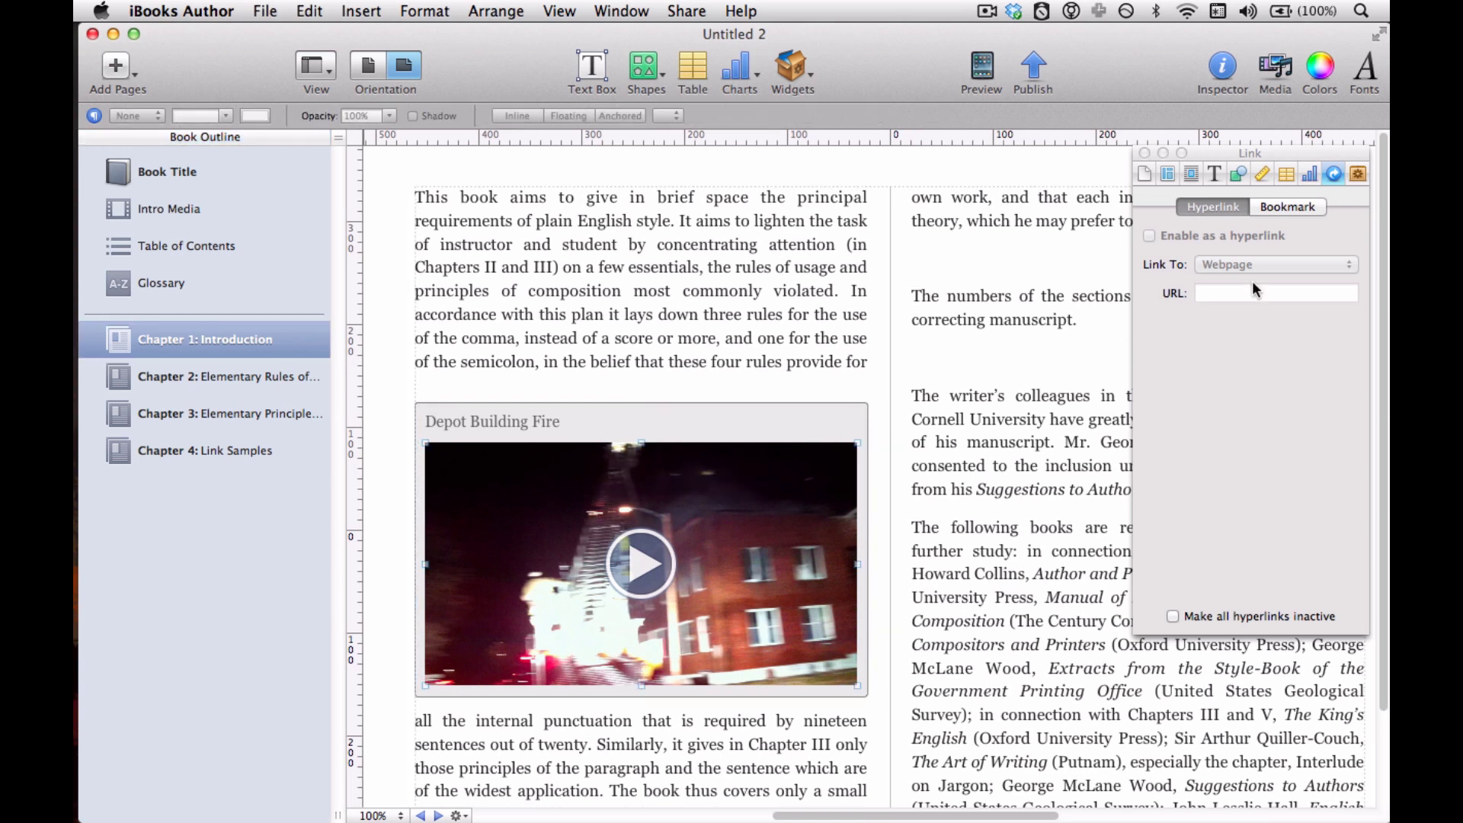
left_click(1356, 176)
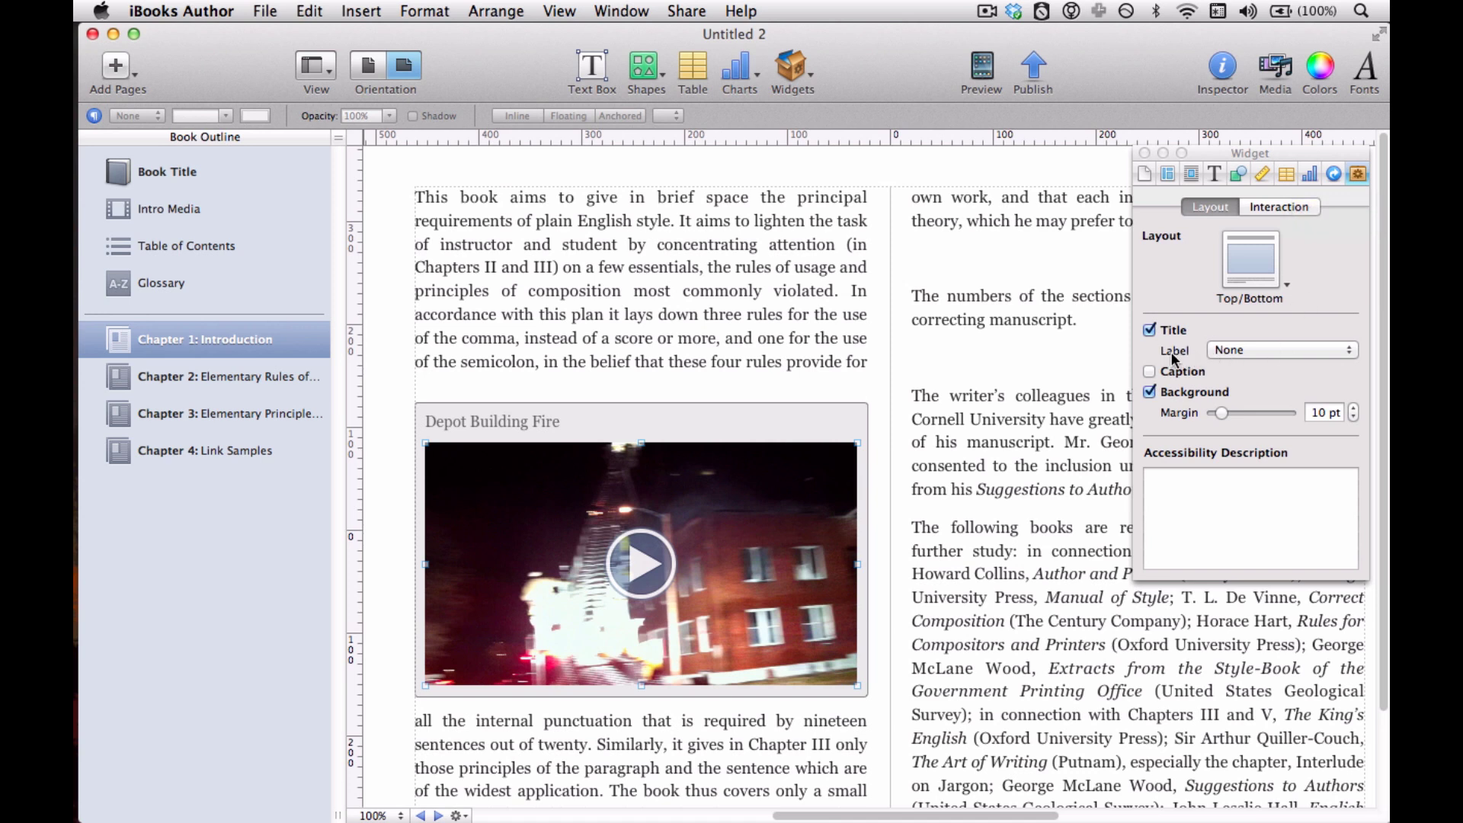
left_click(1257, 350)
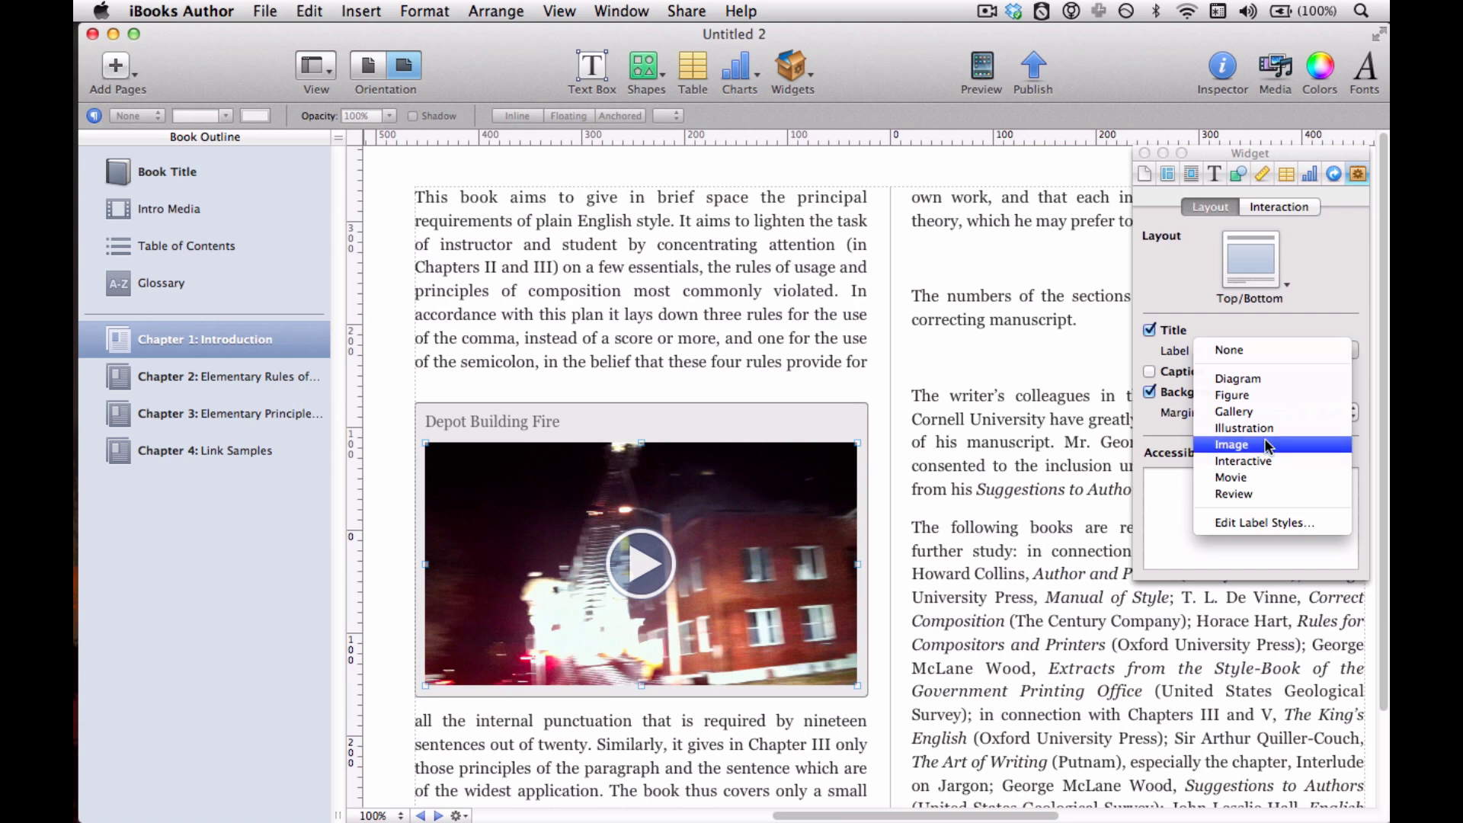
left_click(1266, 478)
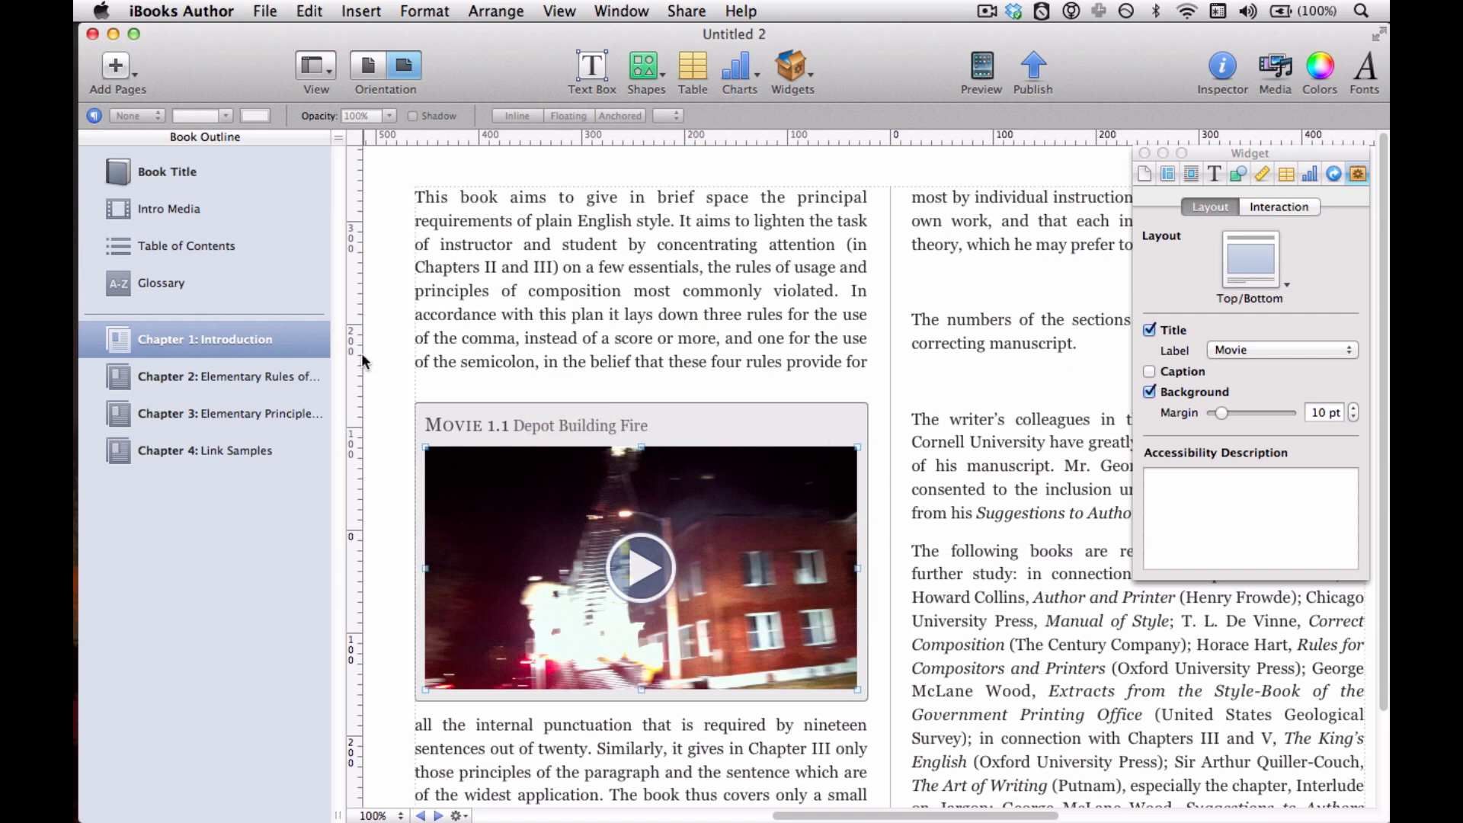
- Link the word "Figure" in the Link Samples chapter to Movie 1.1 Depot Building Fire
left_click(226, 455)
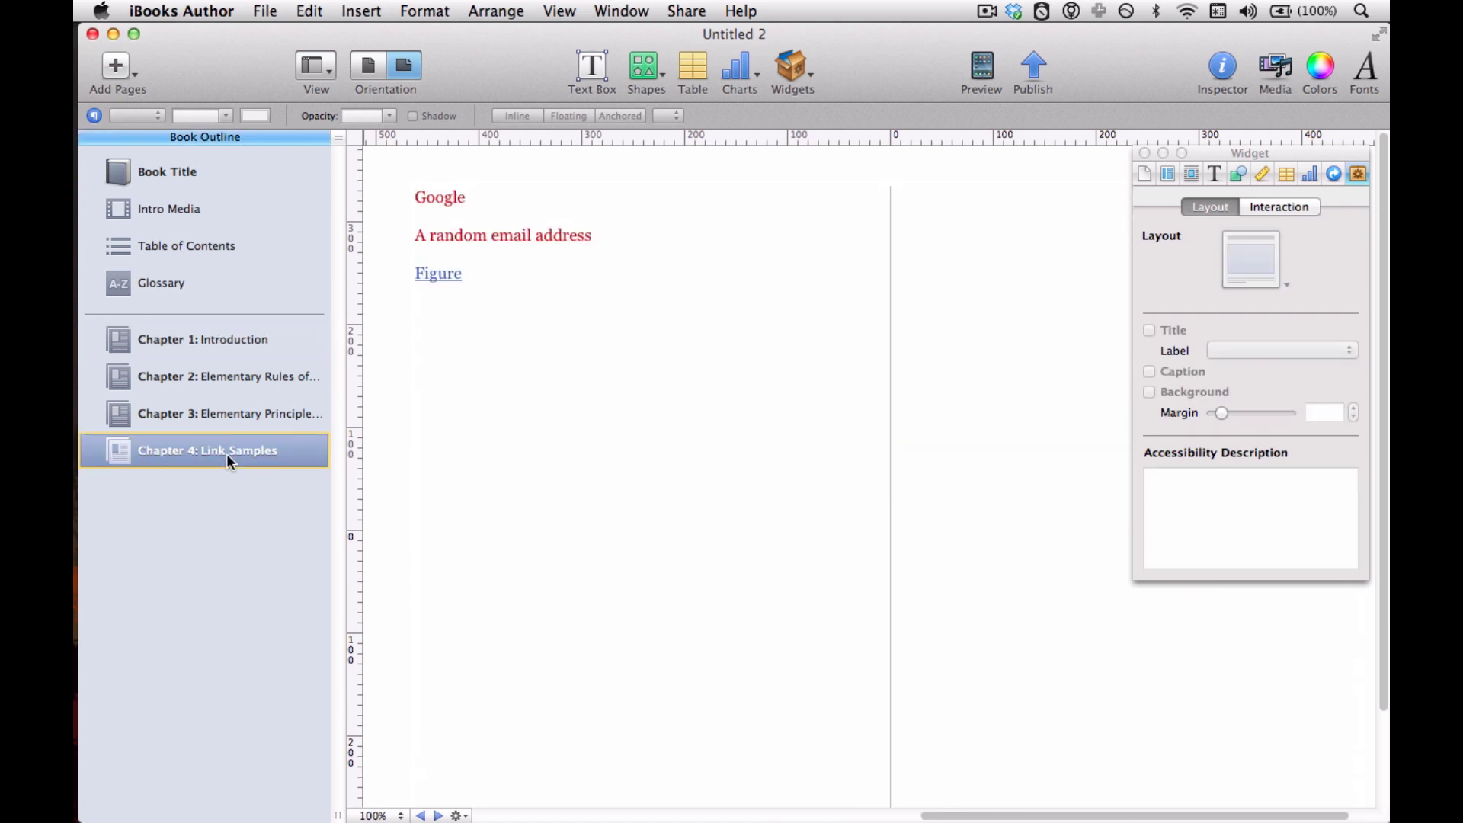
left_click(462, 276)
left_click_drag(462, 275, 414, 276)
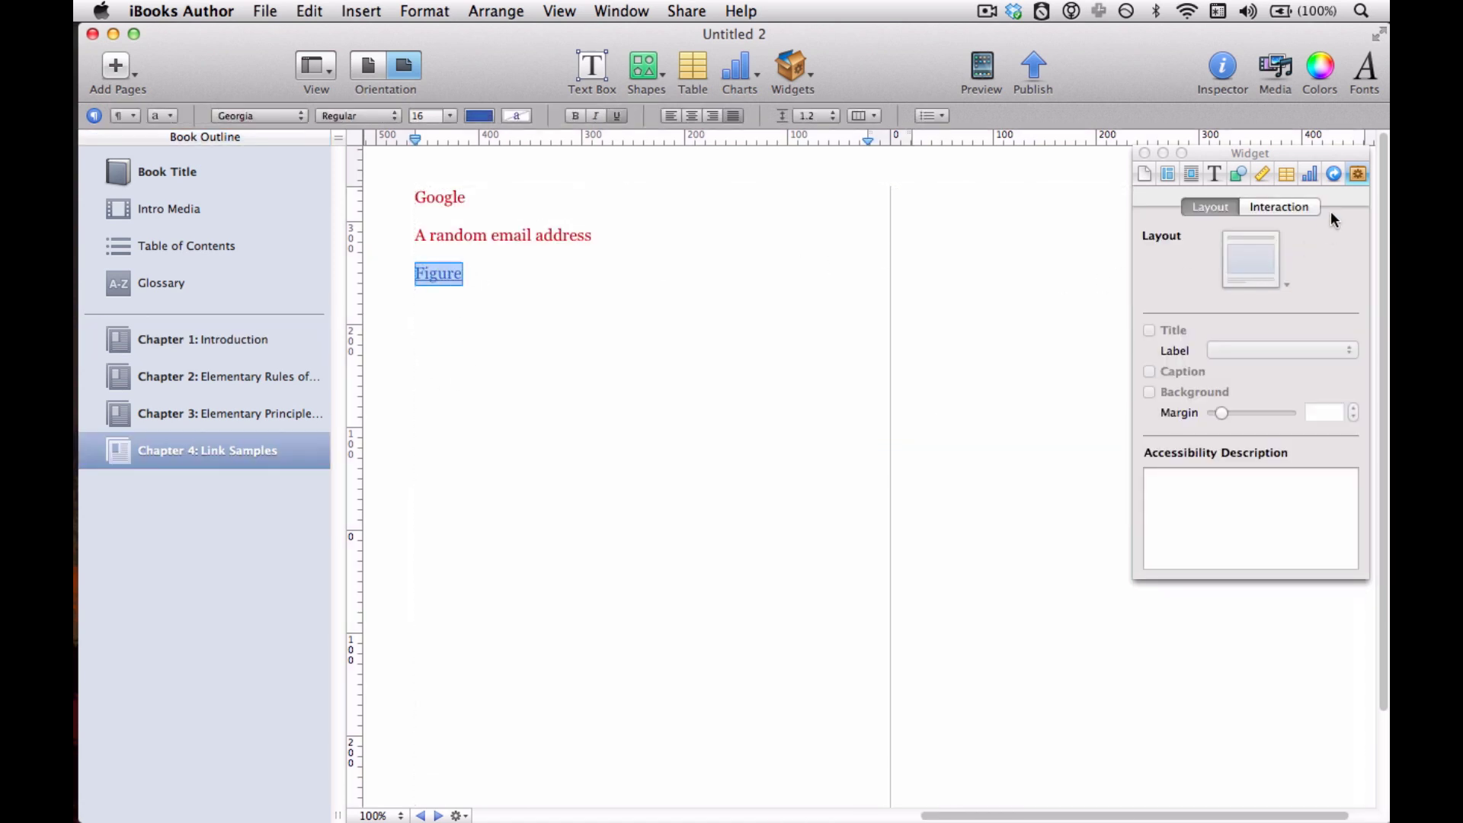
left_click(1331, 175)
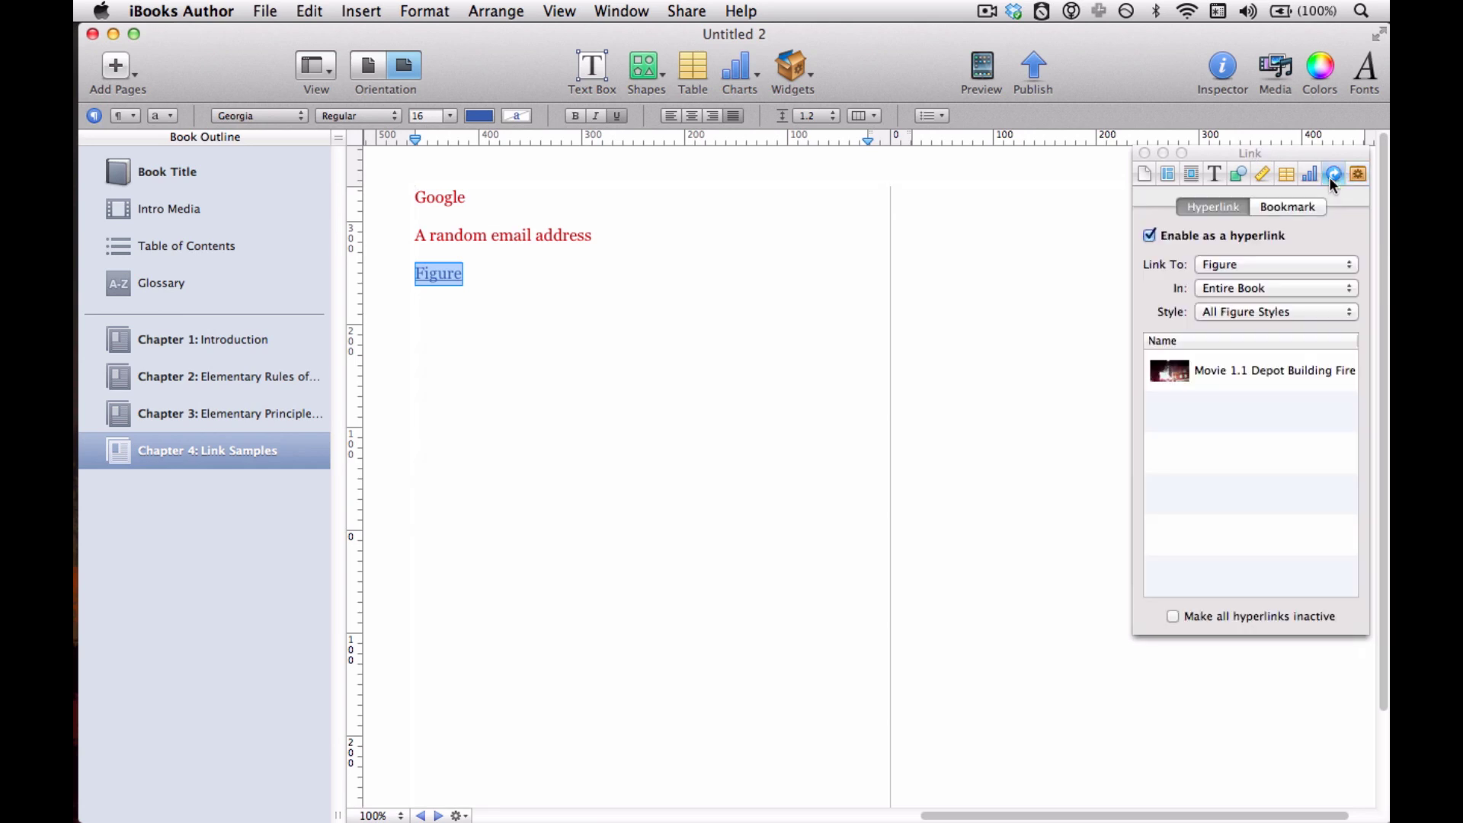
left_click(1227, 373)
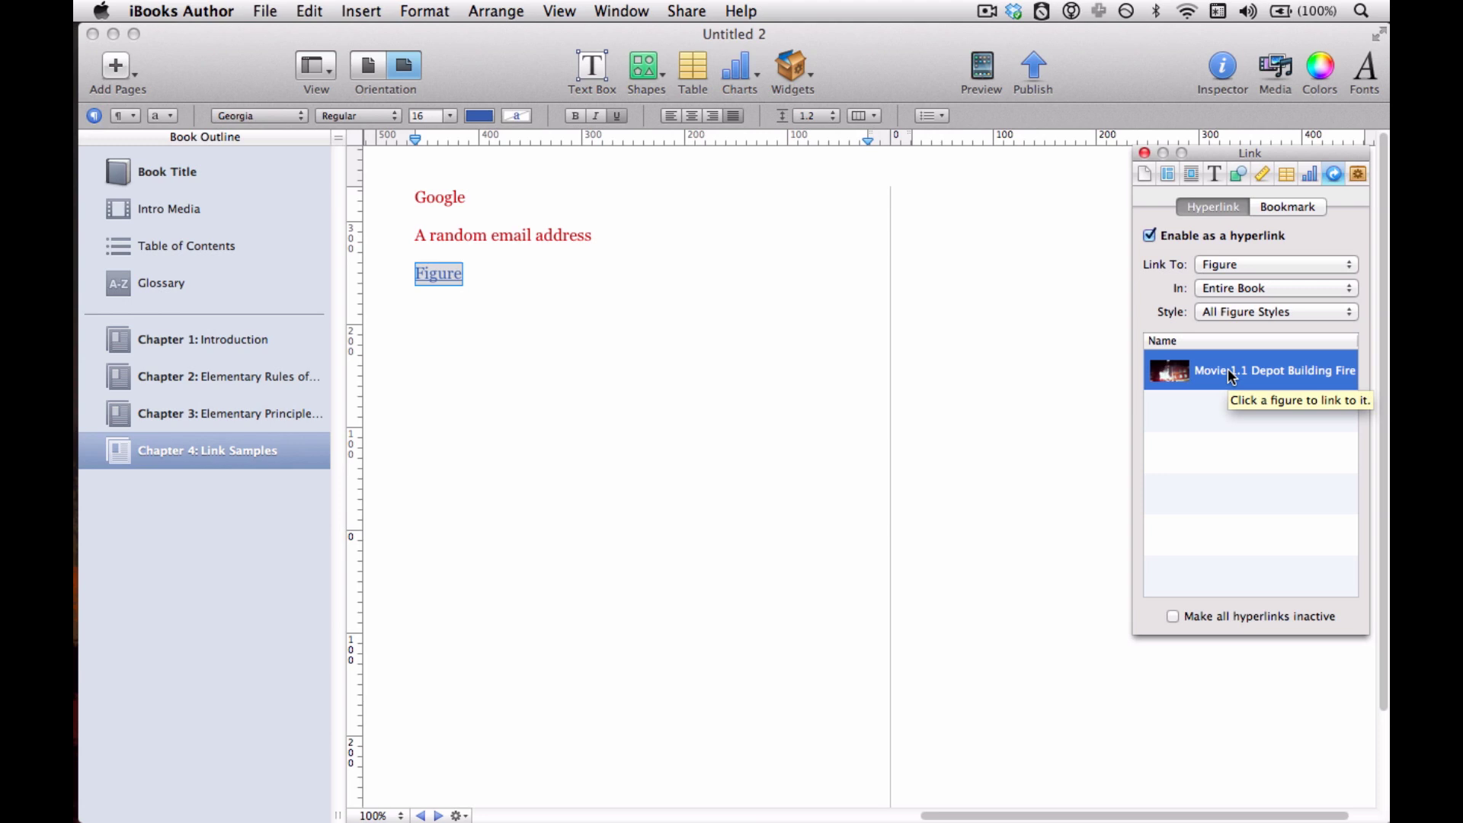
left_click(858, 346)
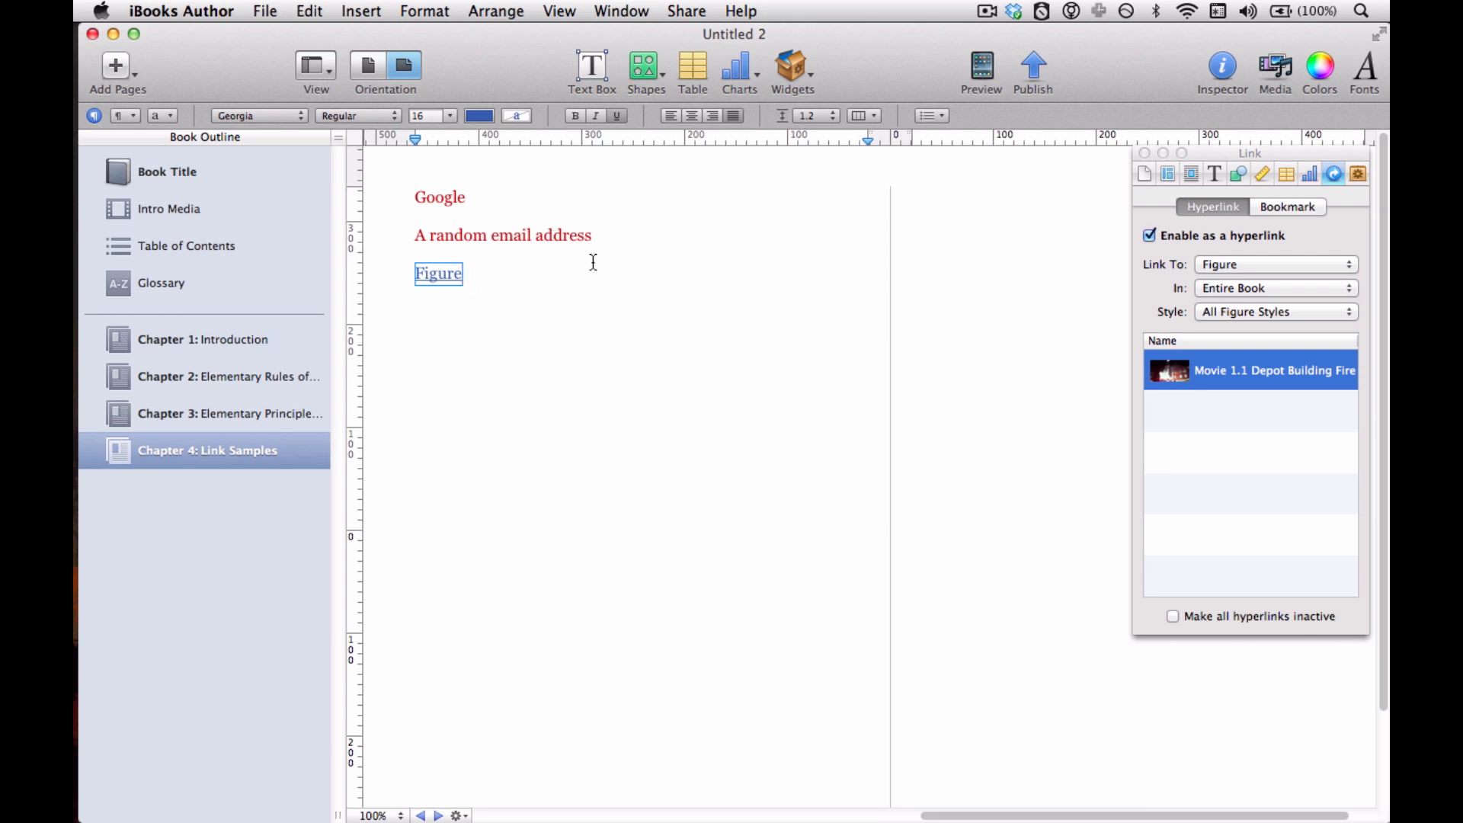
- Reselect Movie 1.1 Depot Building Fire as the target of the "Figure" link, and follow the link with the Inspector closed to test it
left_click(1144, 153)
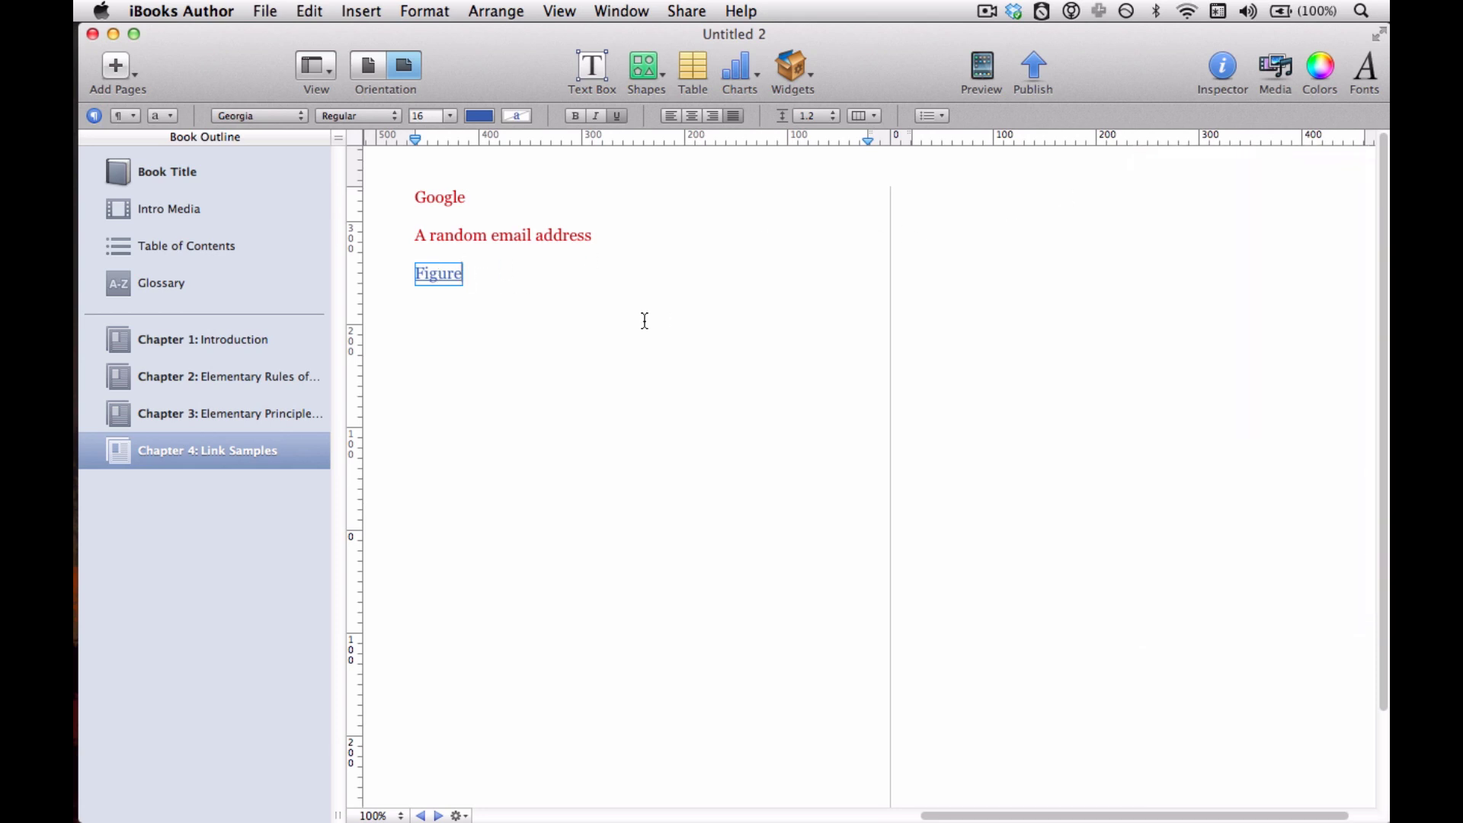
double_click(442, 276)
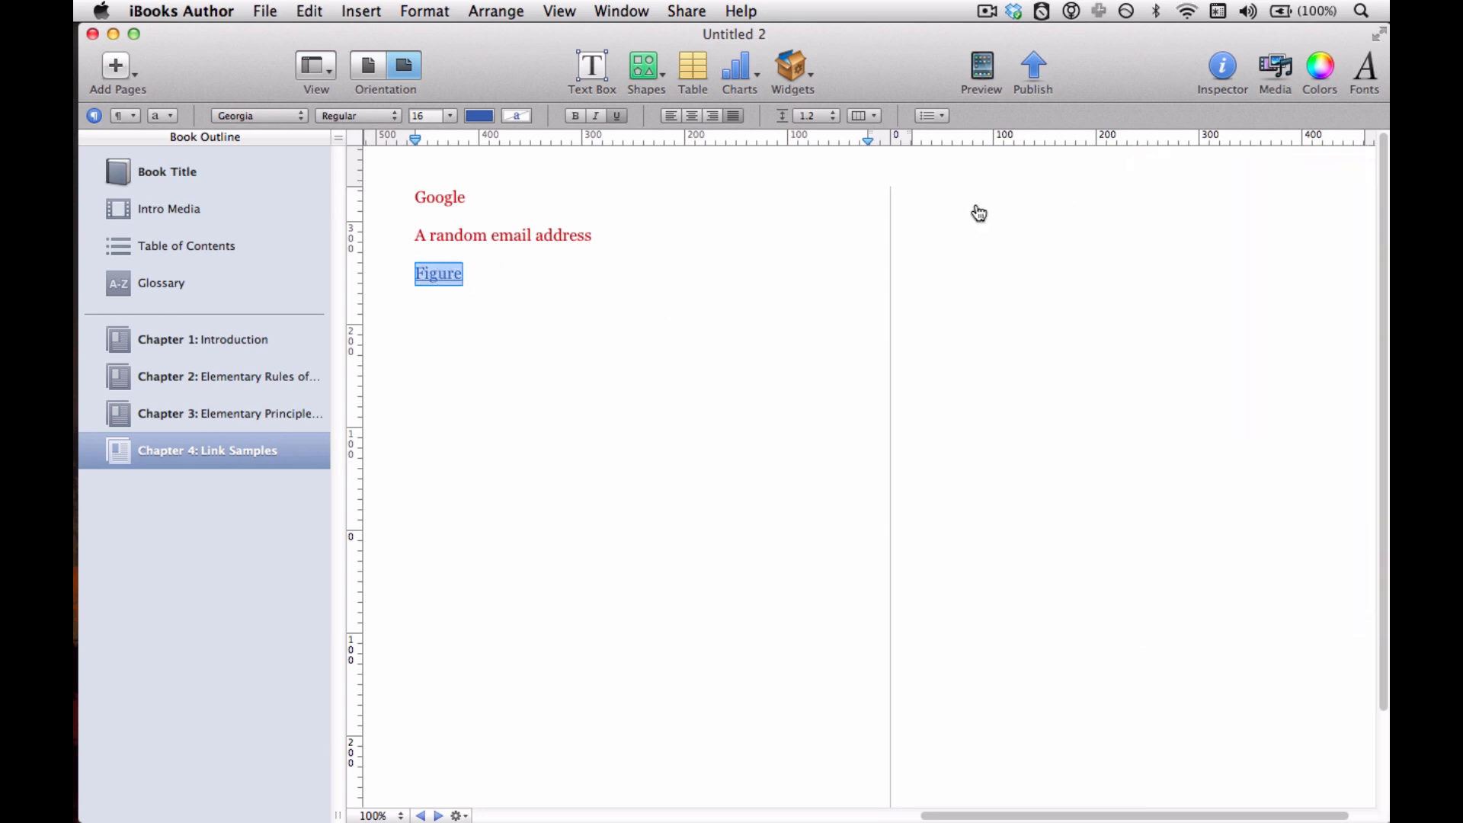
left_click(1226, 76)
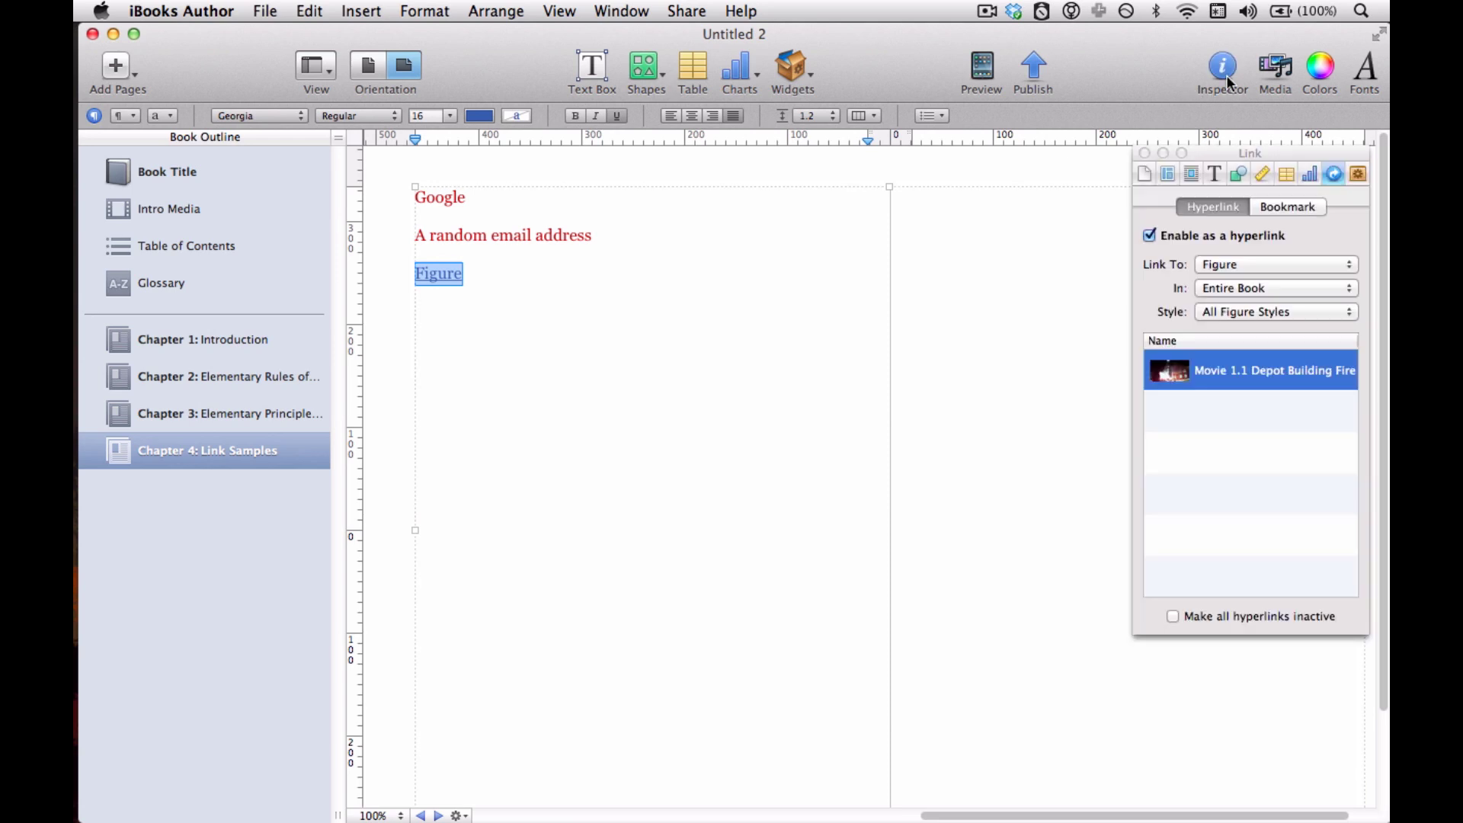
left_click(1183, 378)
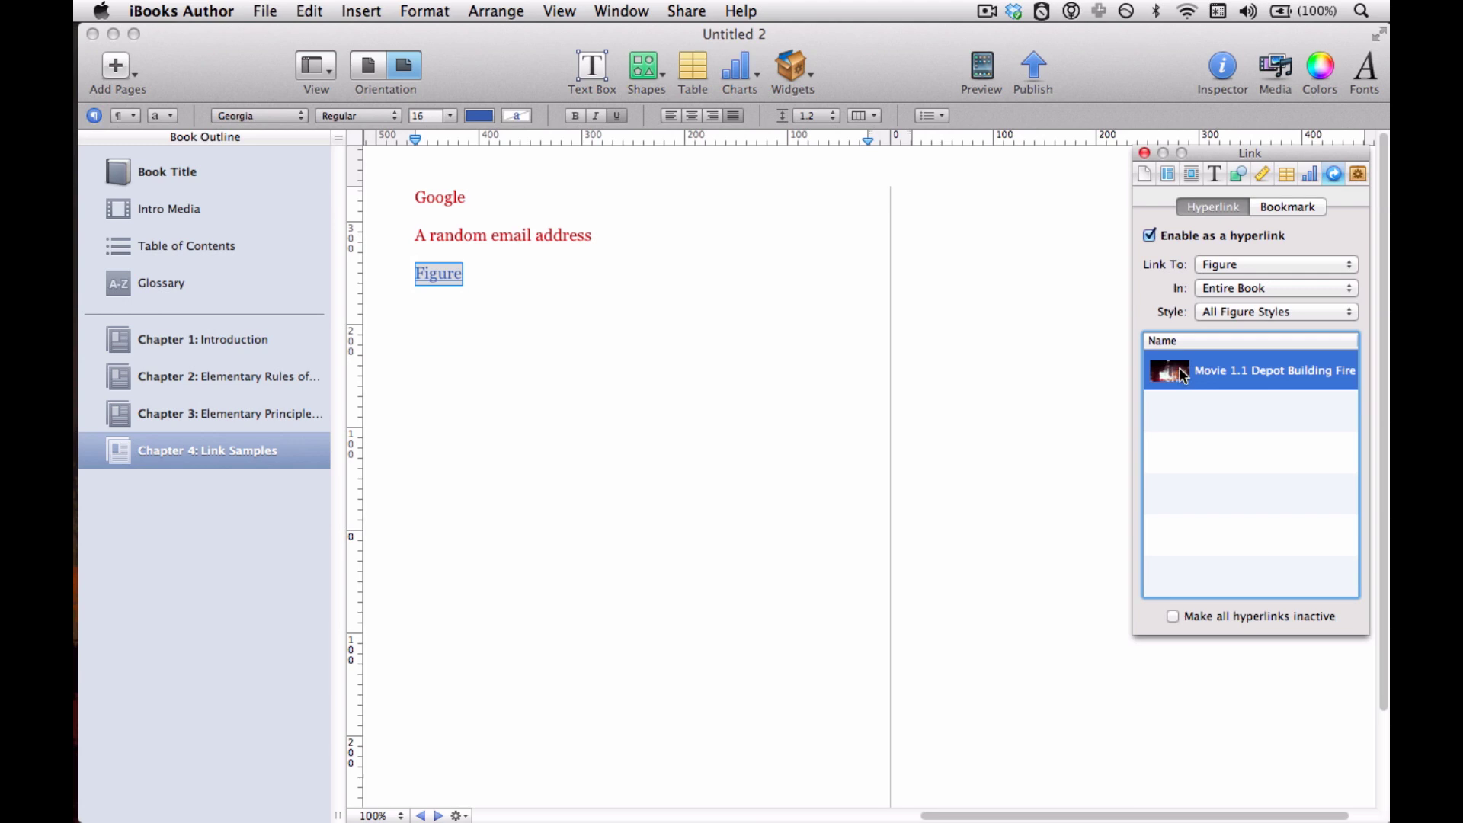
left_click(1143, 154)
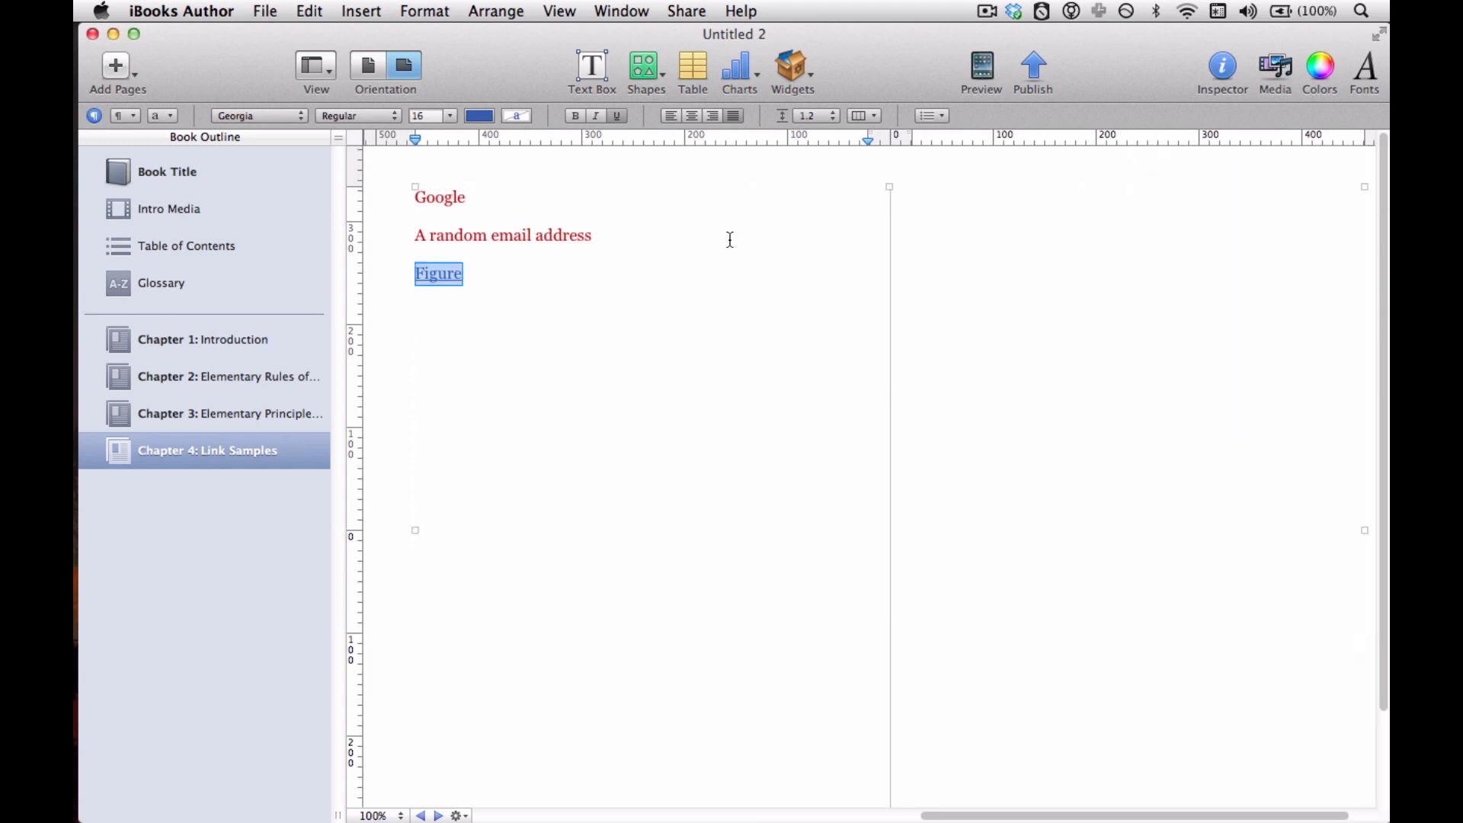
left_click(453, 301)
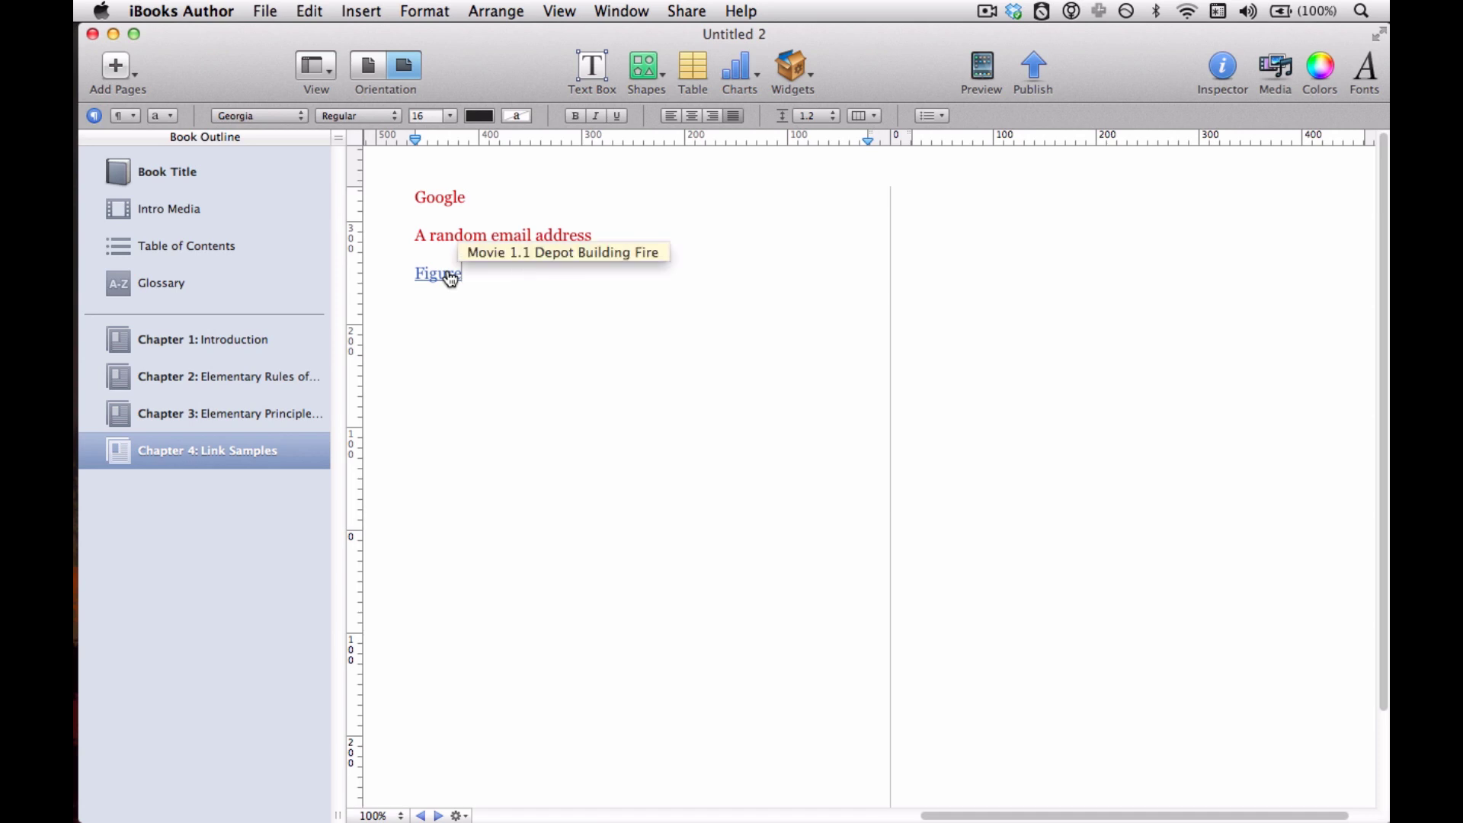
left_click(449, 278)
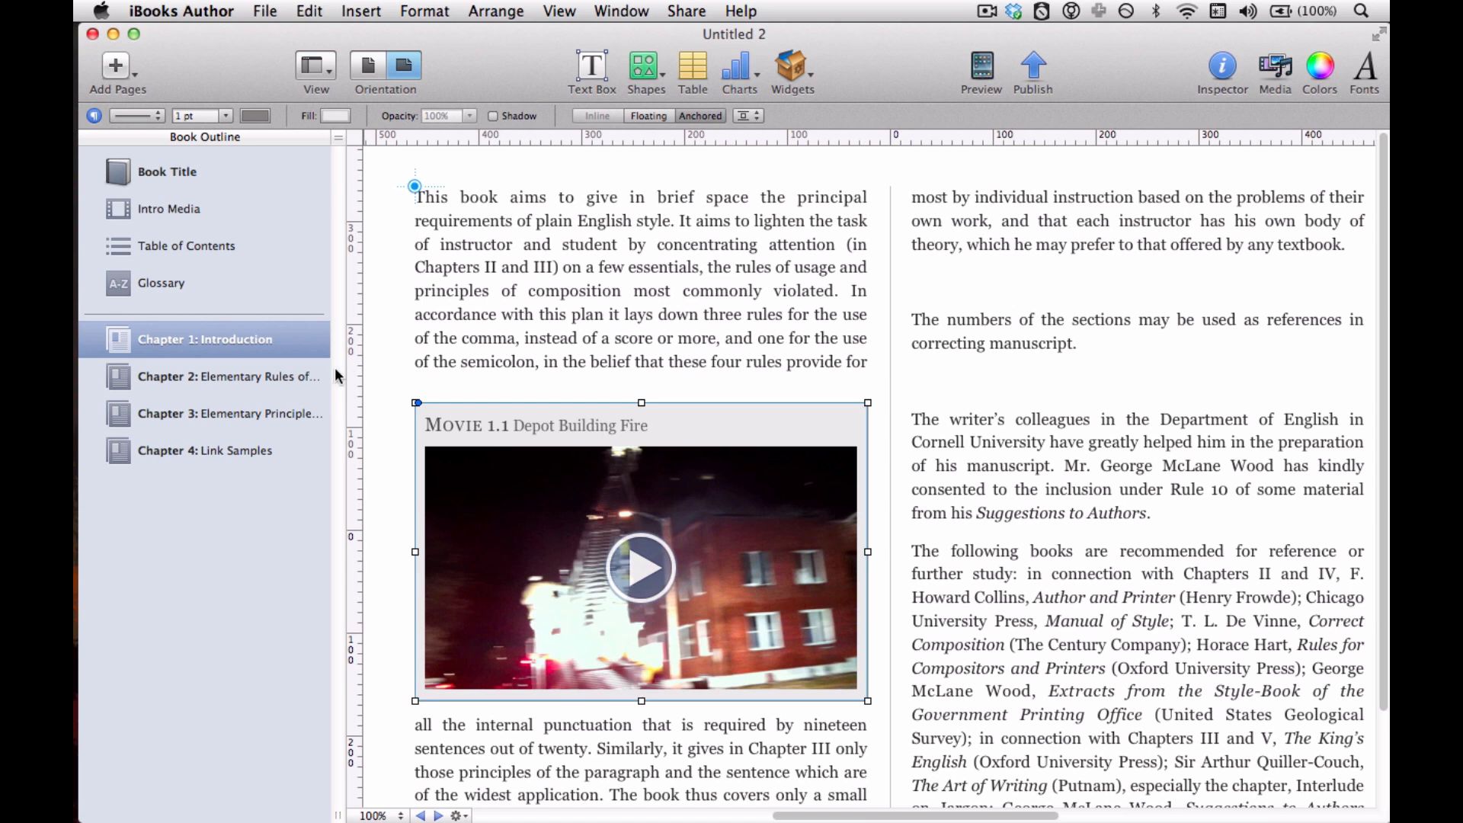
- Locate the in-text references to Rule 5 and Rule 14 in Chapter 2
left_click(279, 373)
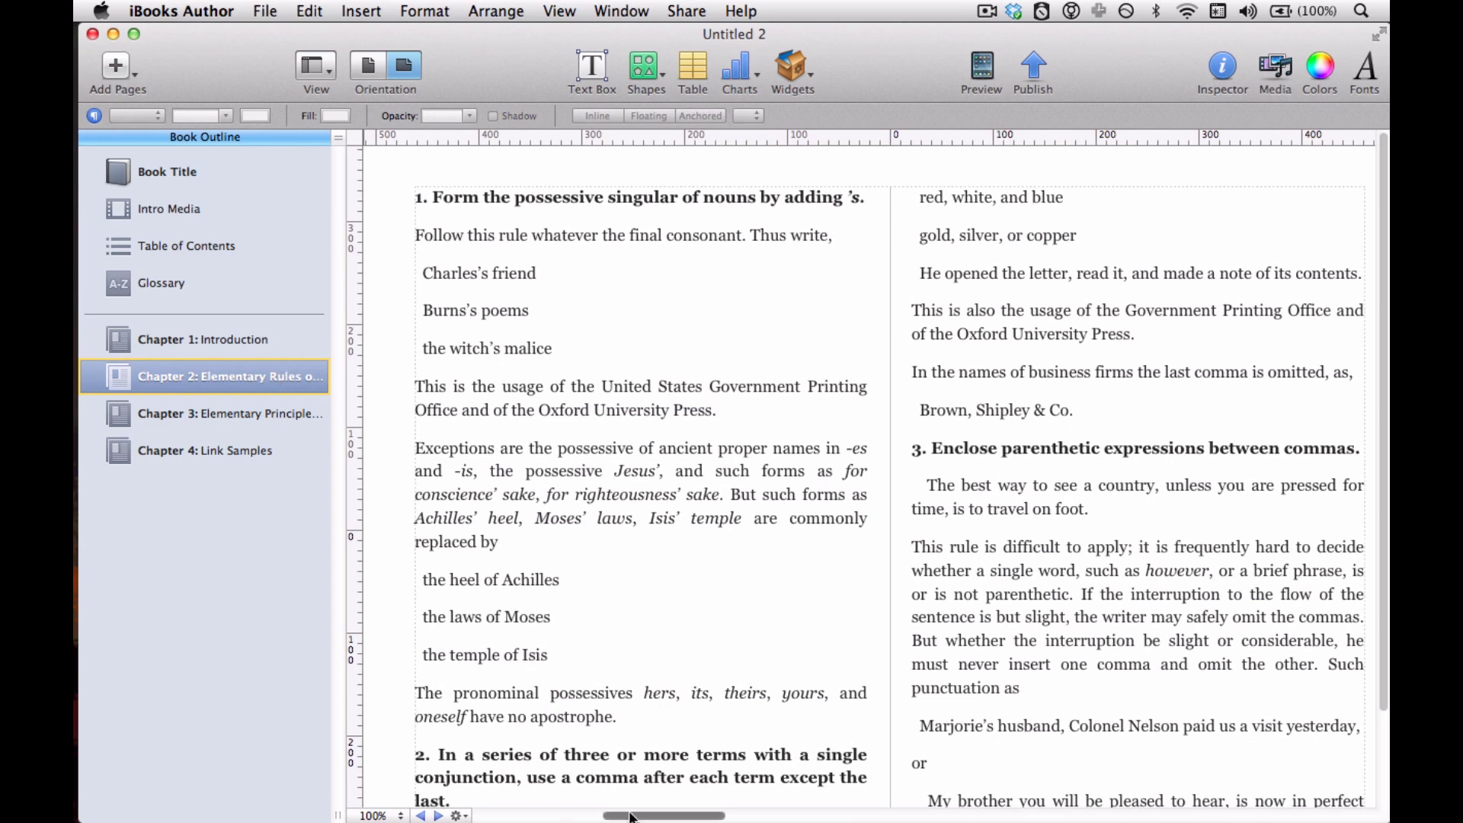
left_click_drag(633, 816, 883, 820)
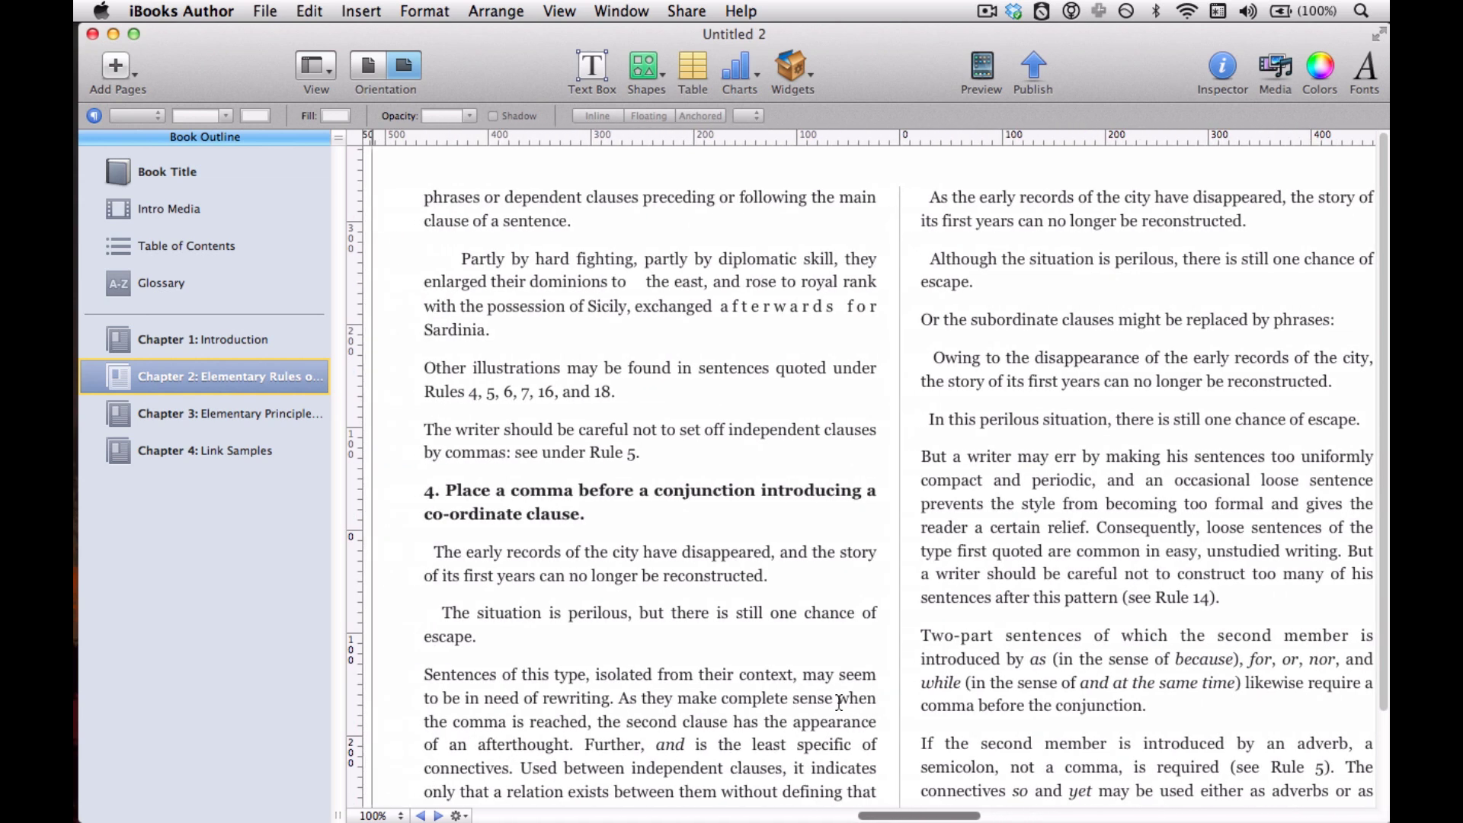
double_click(617, 455)
left_click_drag(617, 455, 636, 454)
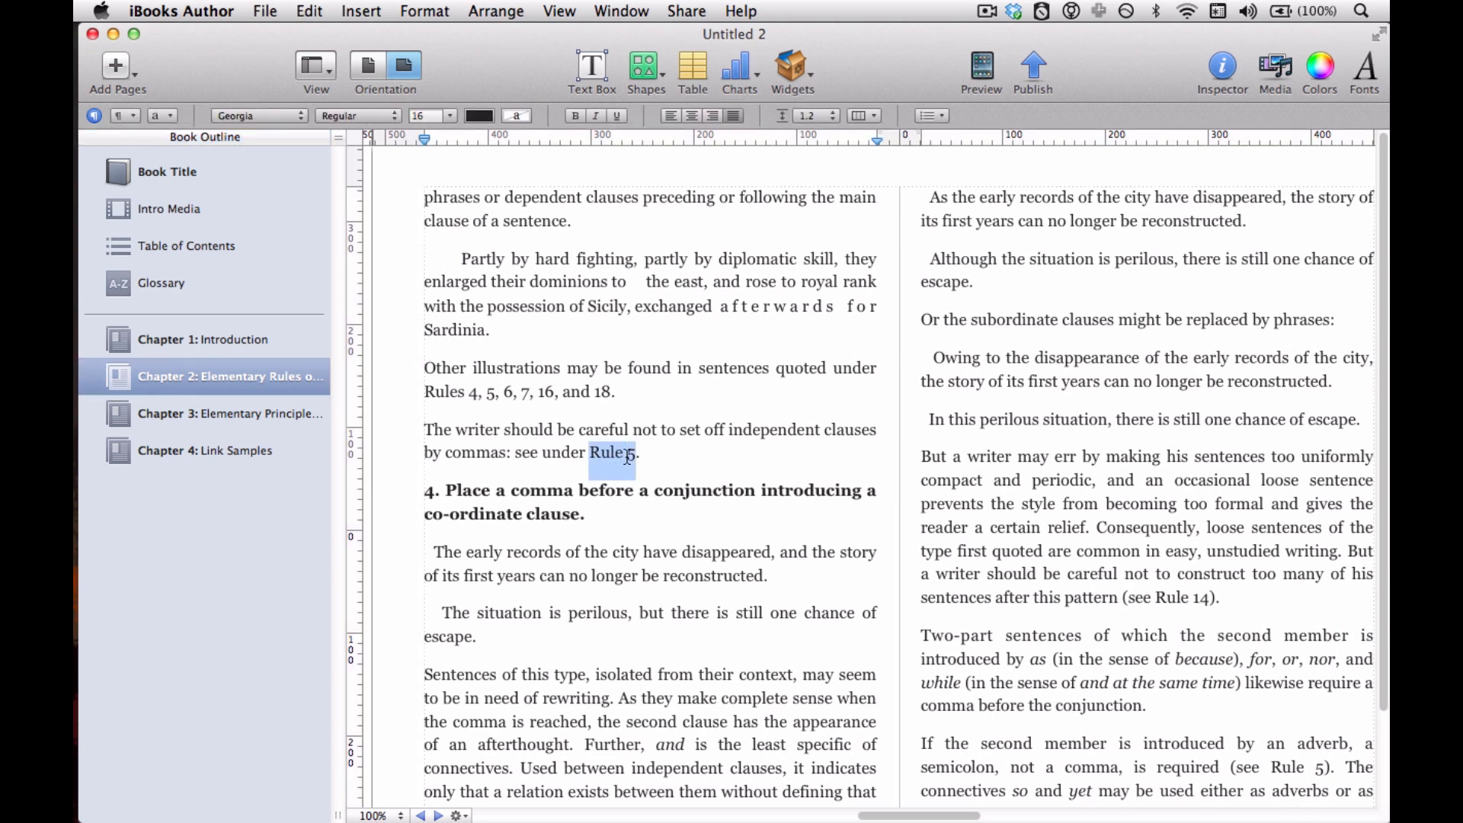
double_click(1168, 598)
left_click_drag(1168, 598, 1203, 598)
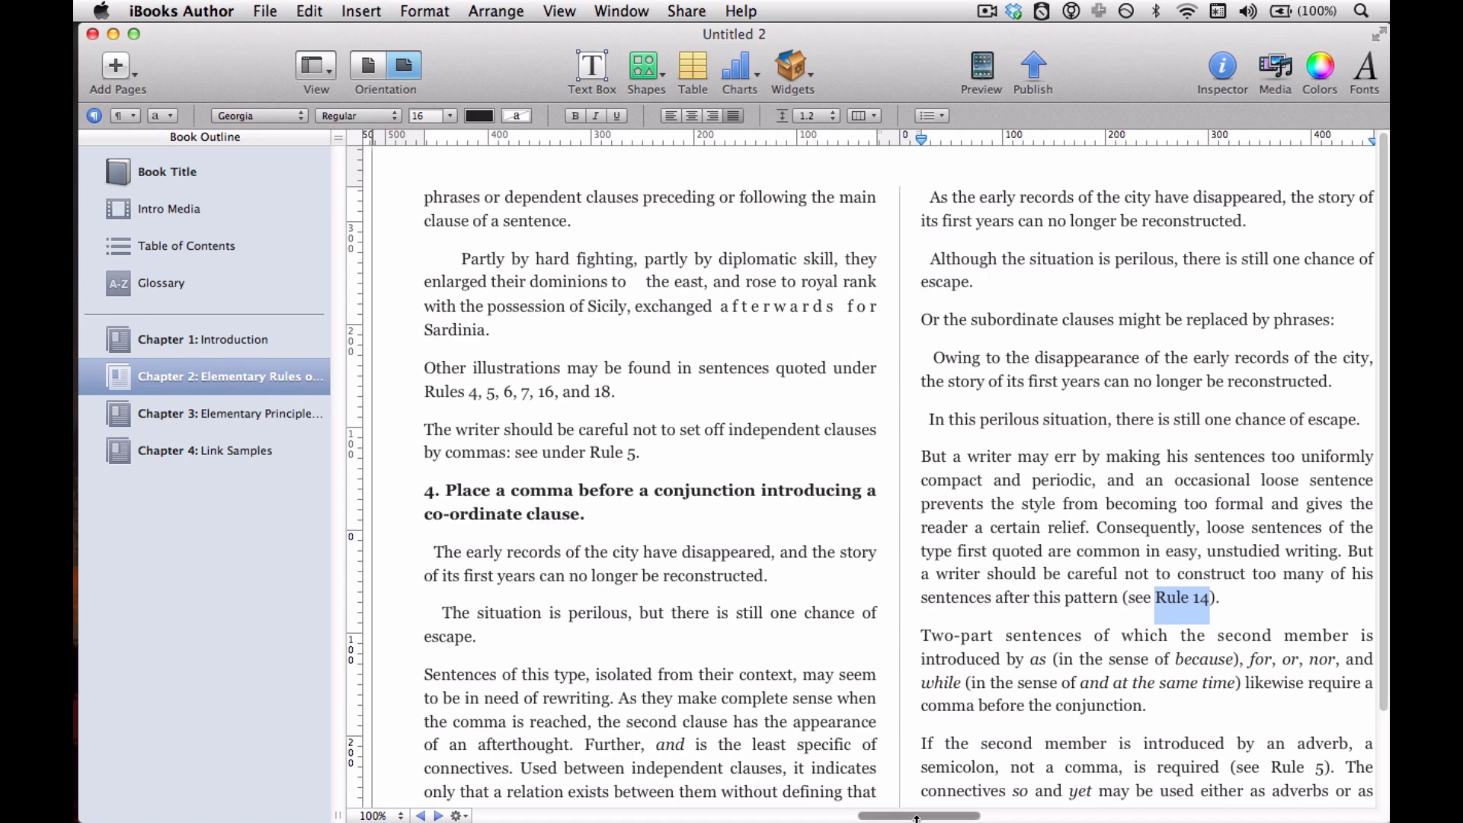
- Add a bookmark for the heading "5. Do not join independent clauses by a comma." in Chapter 2
left_click_drag(921, 816, 1011, 816)
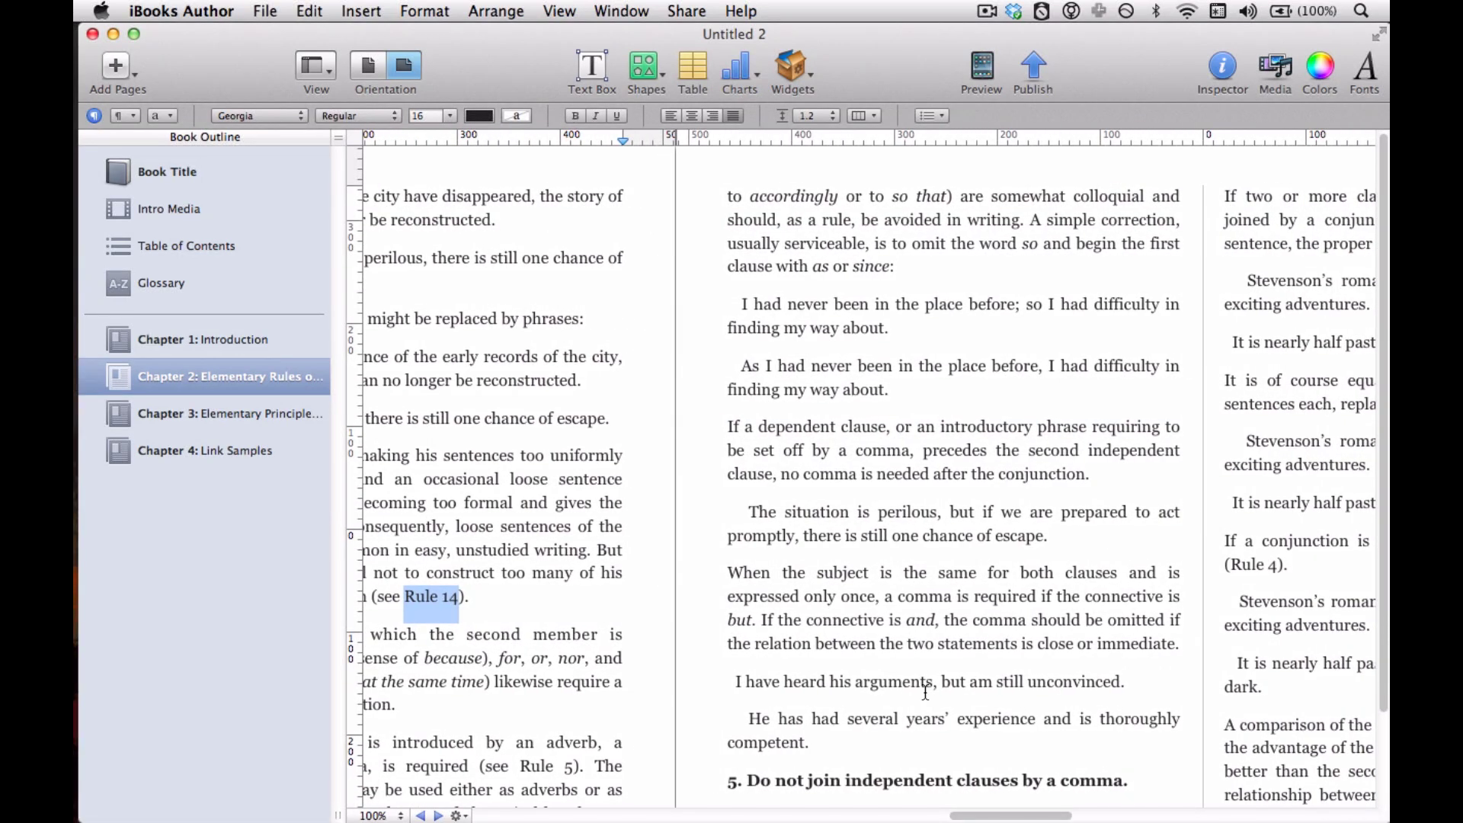
scroll(930, 705, "down", 3)
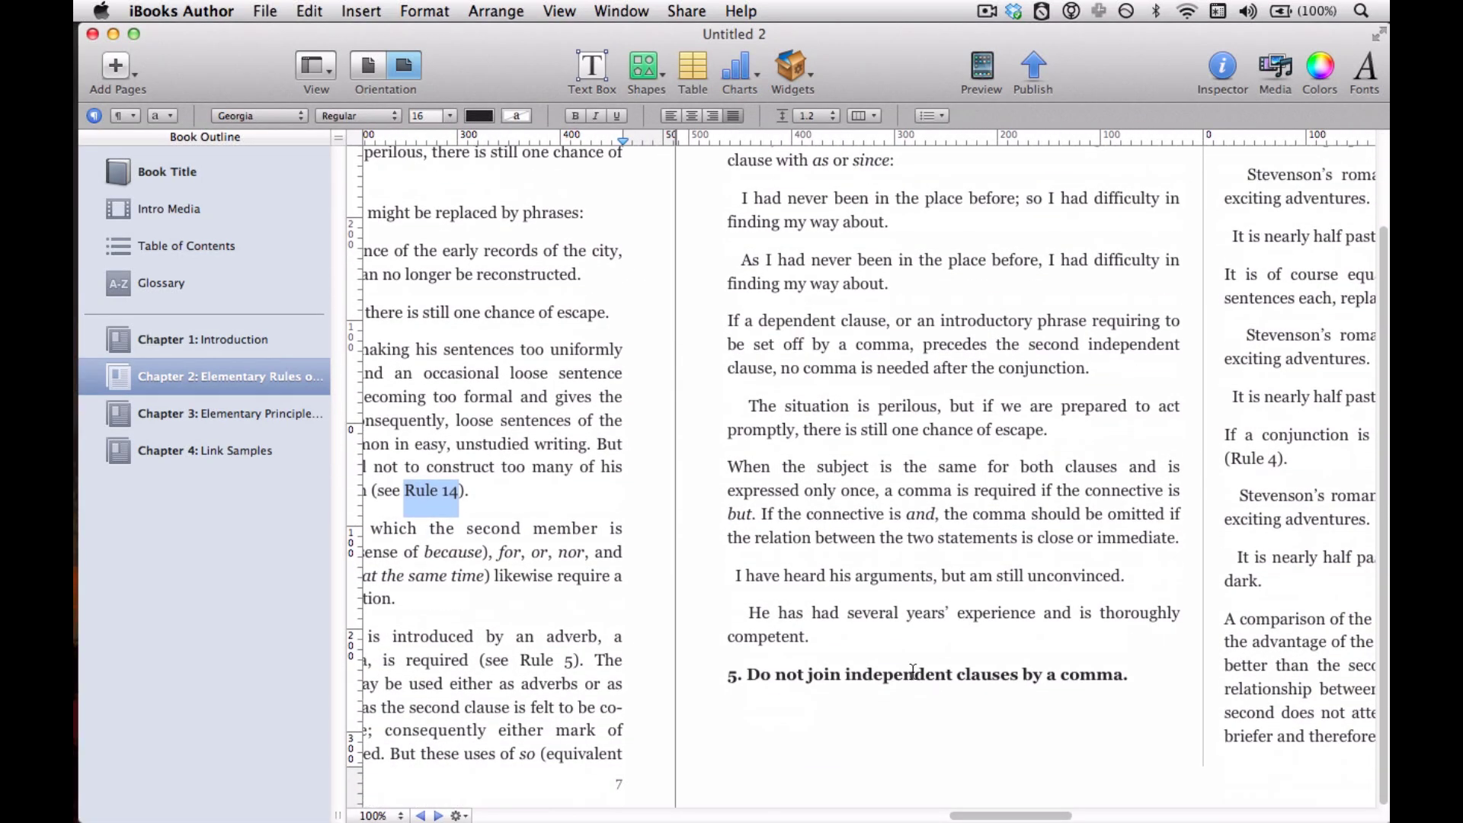
triple_click(913, 678)
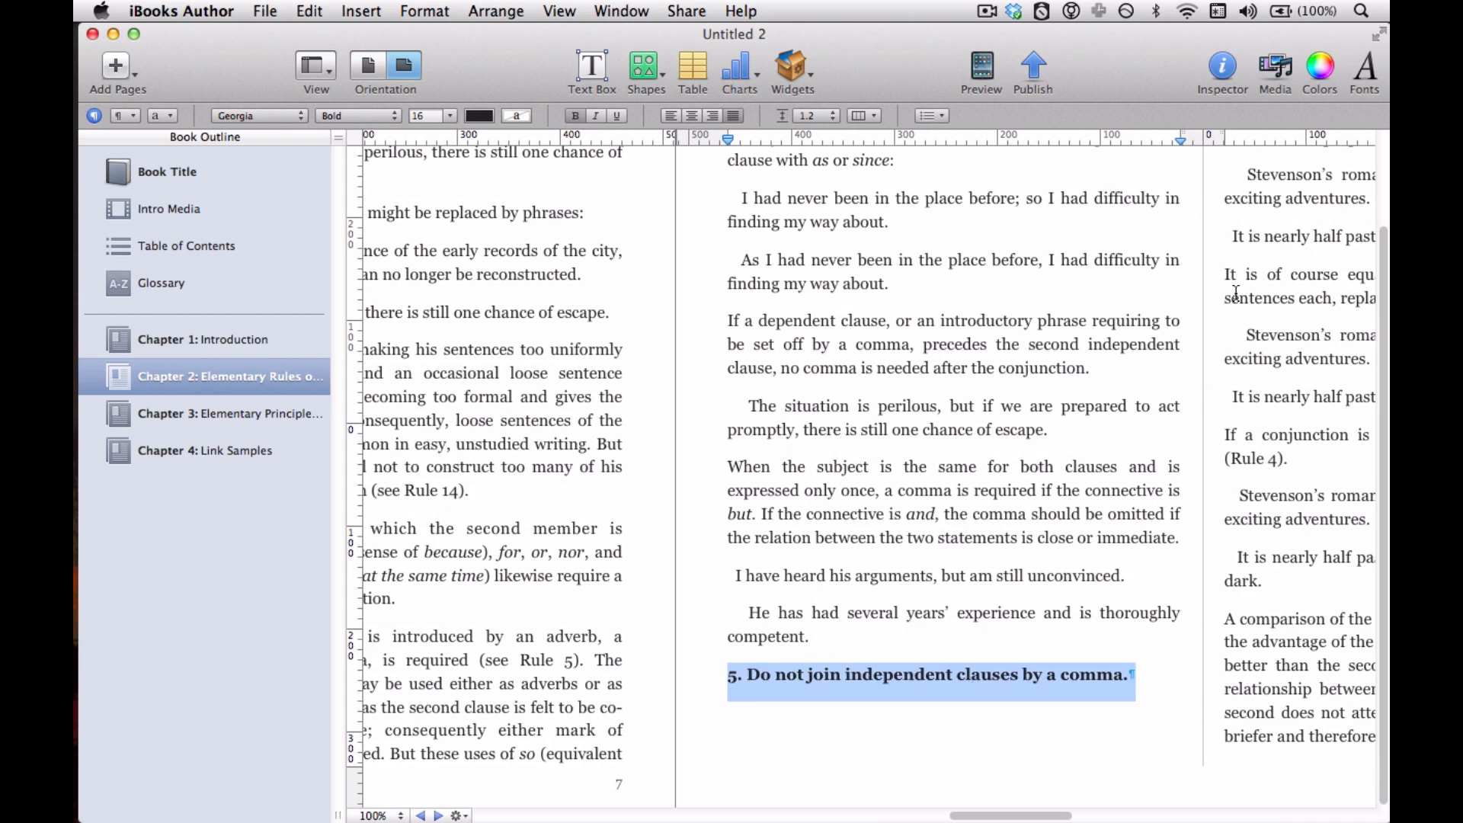
left_click(1228, 67)
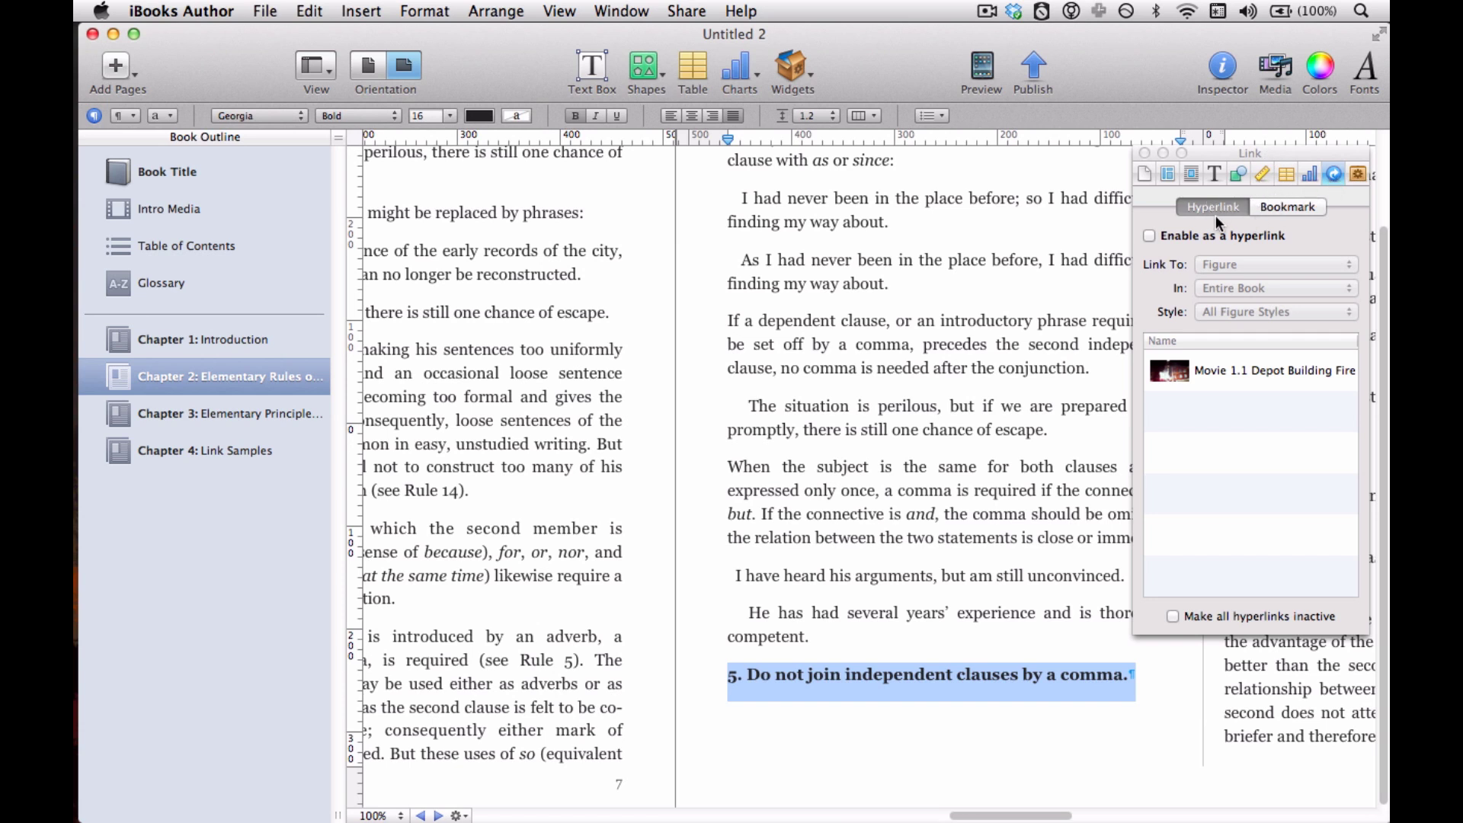
left_click(1289, 207)
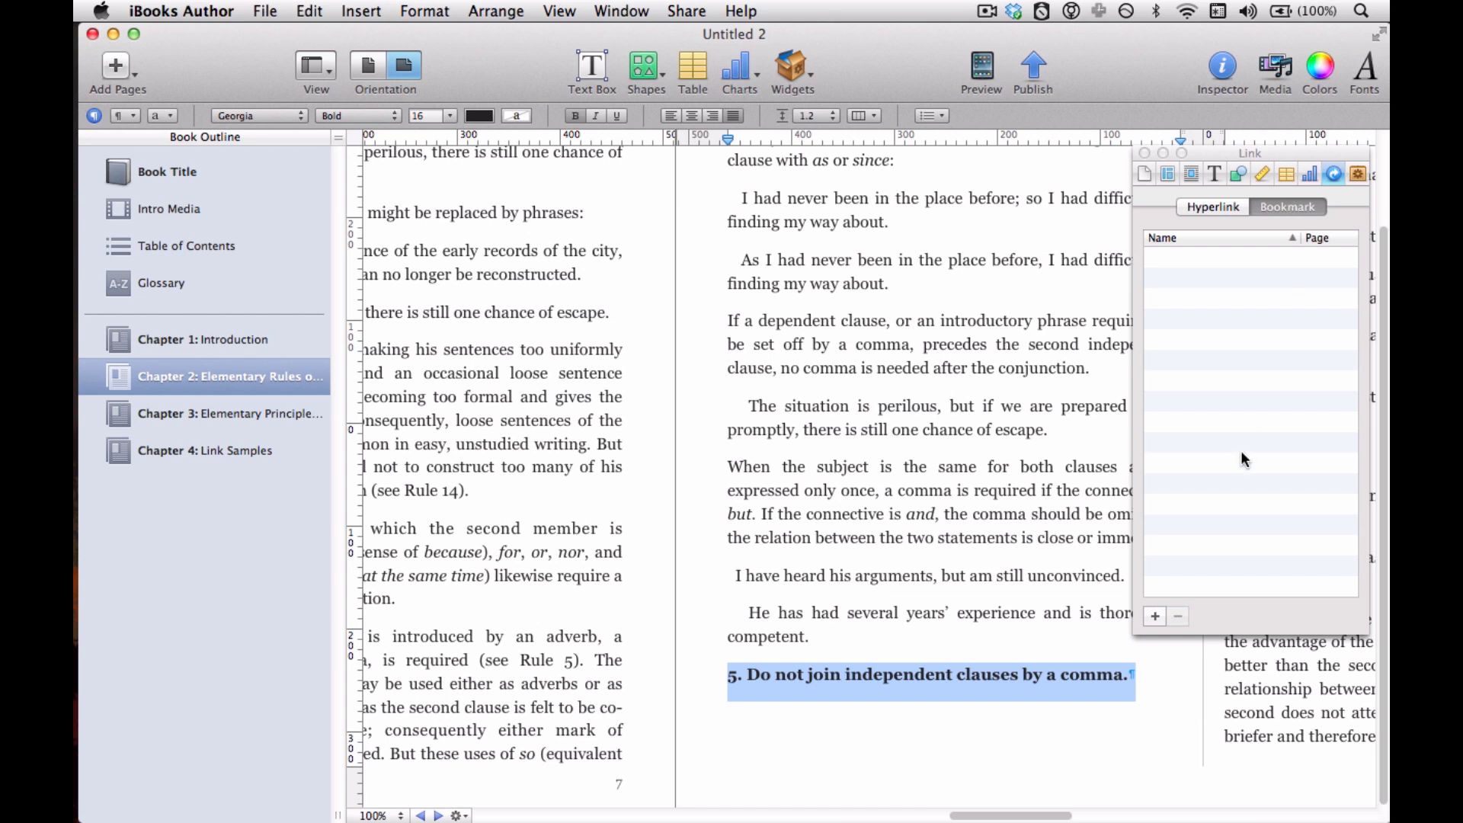
left_click(1154, 616)
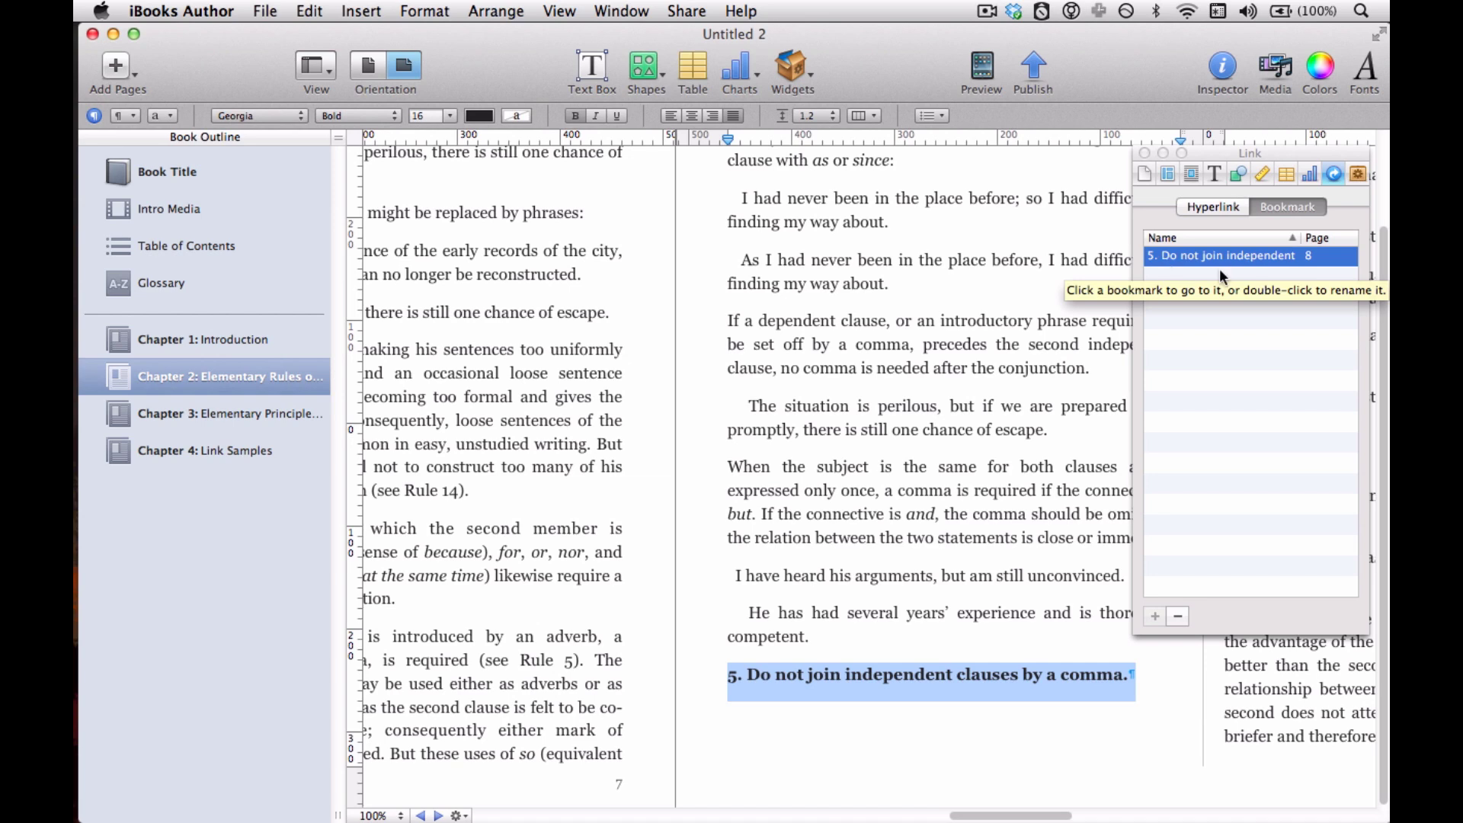
- Add a bookmark for the rule 14 heading, "Avoid a succession of loose sentences", in Chapter 3
left_click(241, 415)
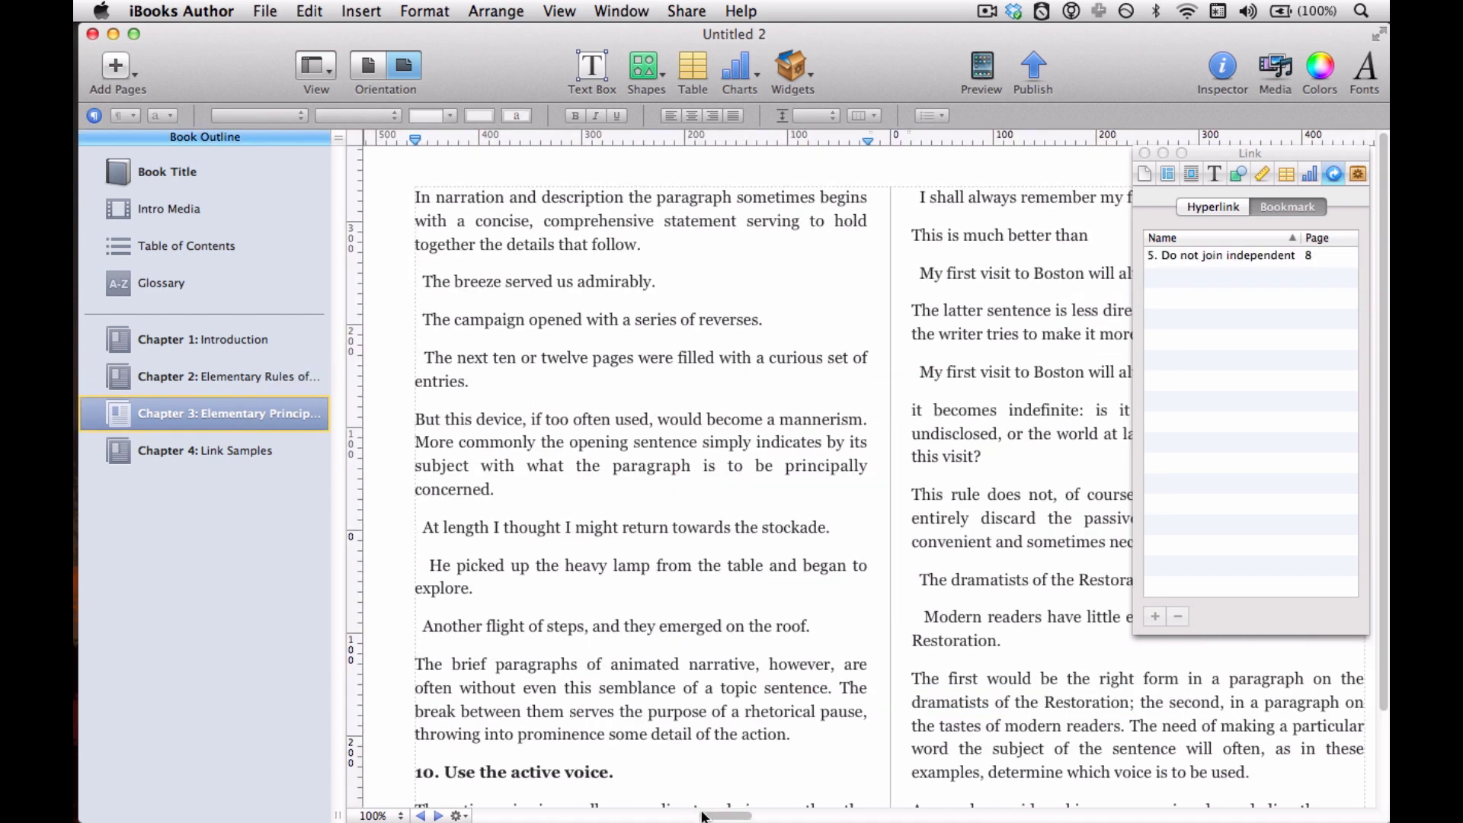
left_click_drag(705, 815, 980, 790)
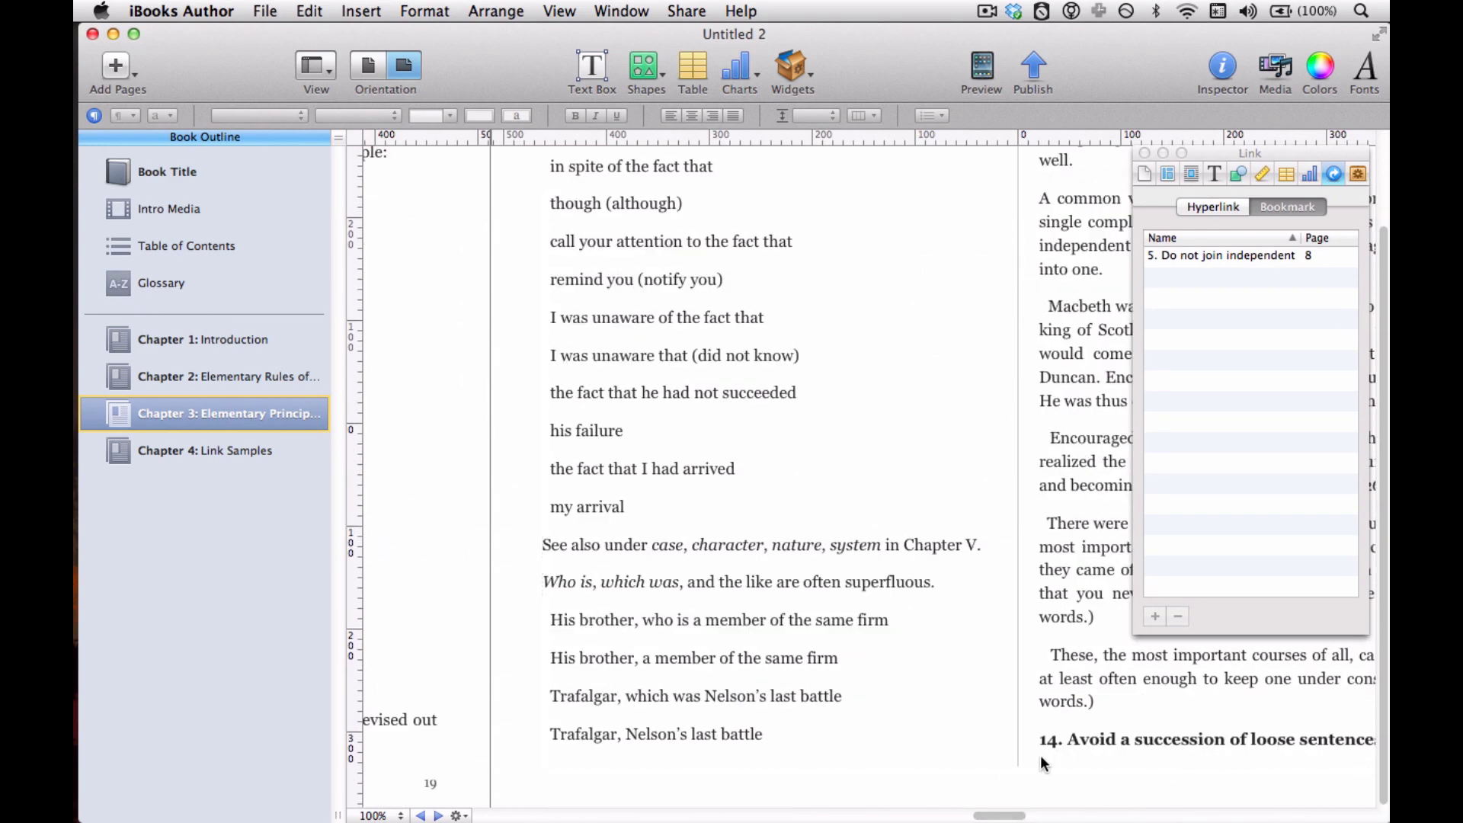
triple_click(1068, 741)
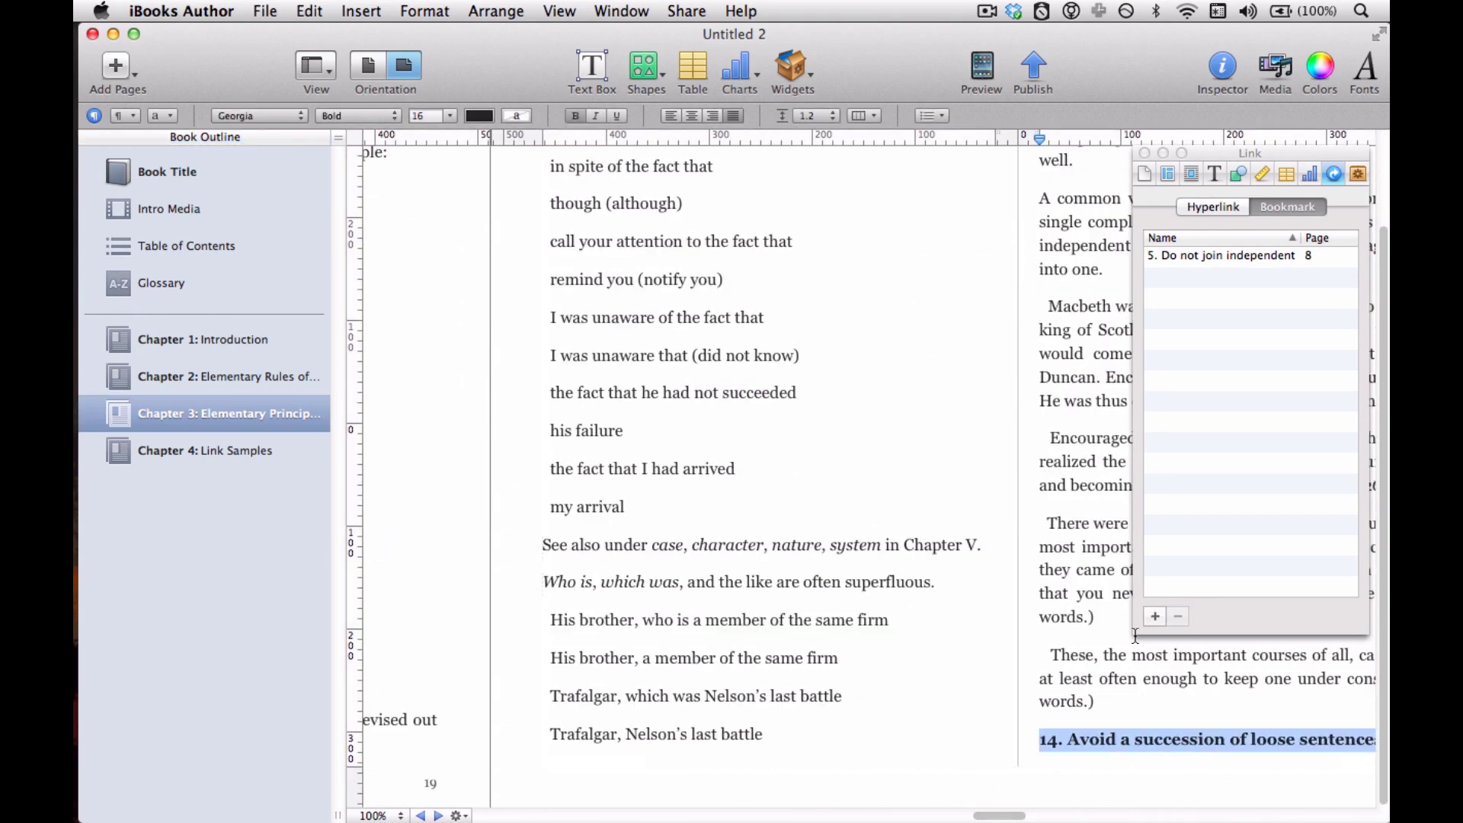
left_click(1153, 616)
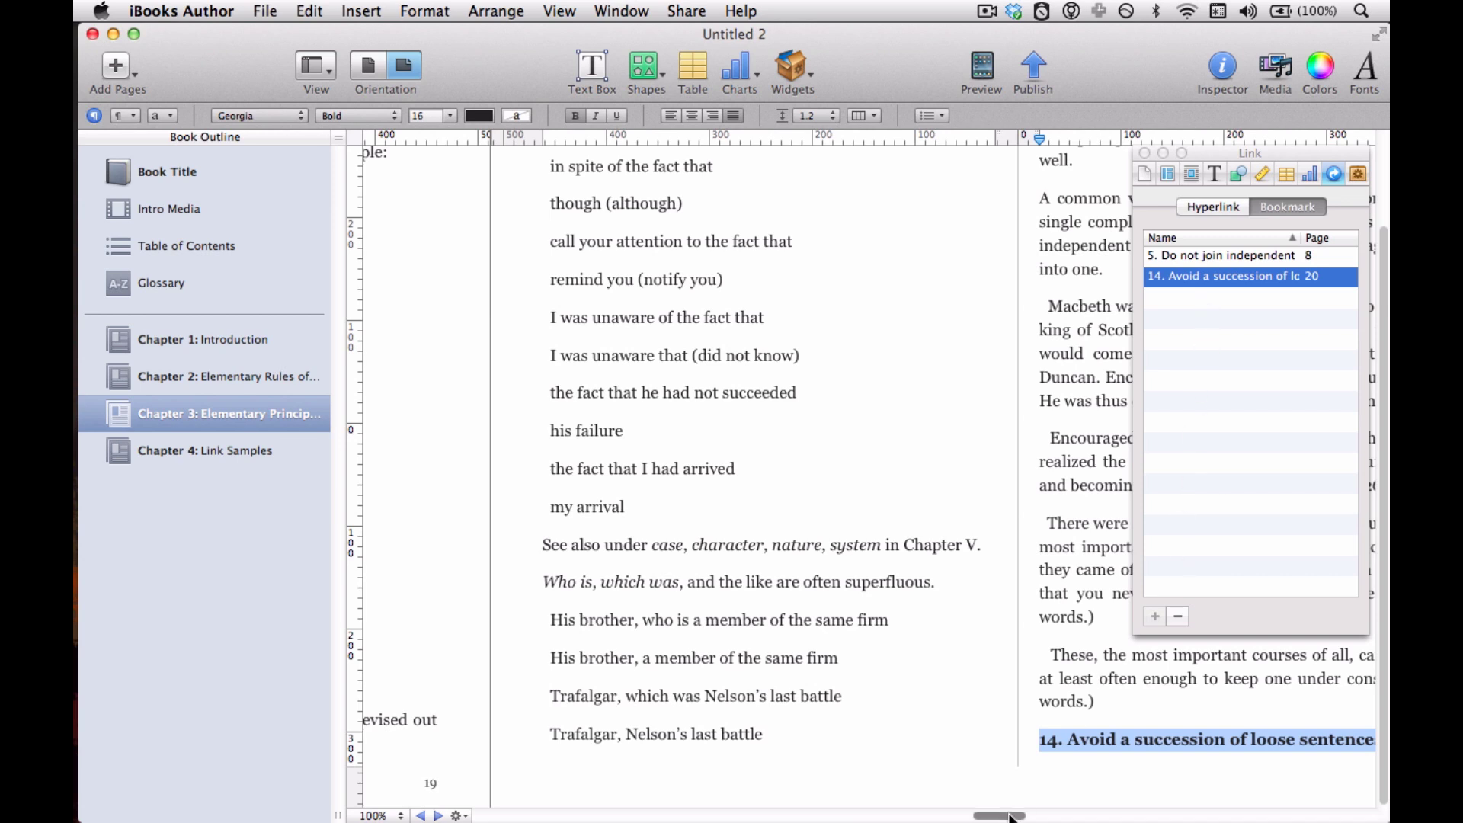
- Hyperlink the "Rule 5" reference above rule 4 in Chapter 2 to the bookmark "5. Do not join independent clauses"
left_click_drag(1010, 818, 991, 818)
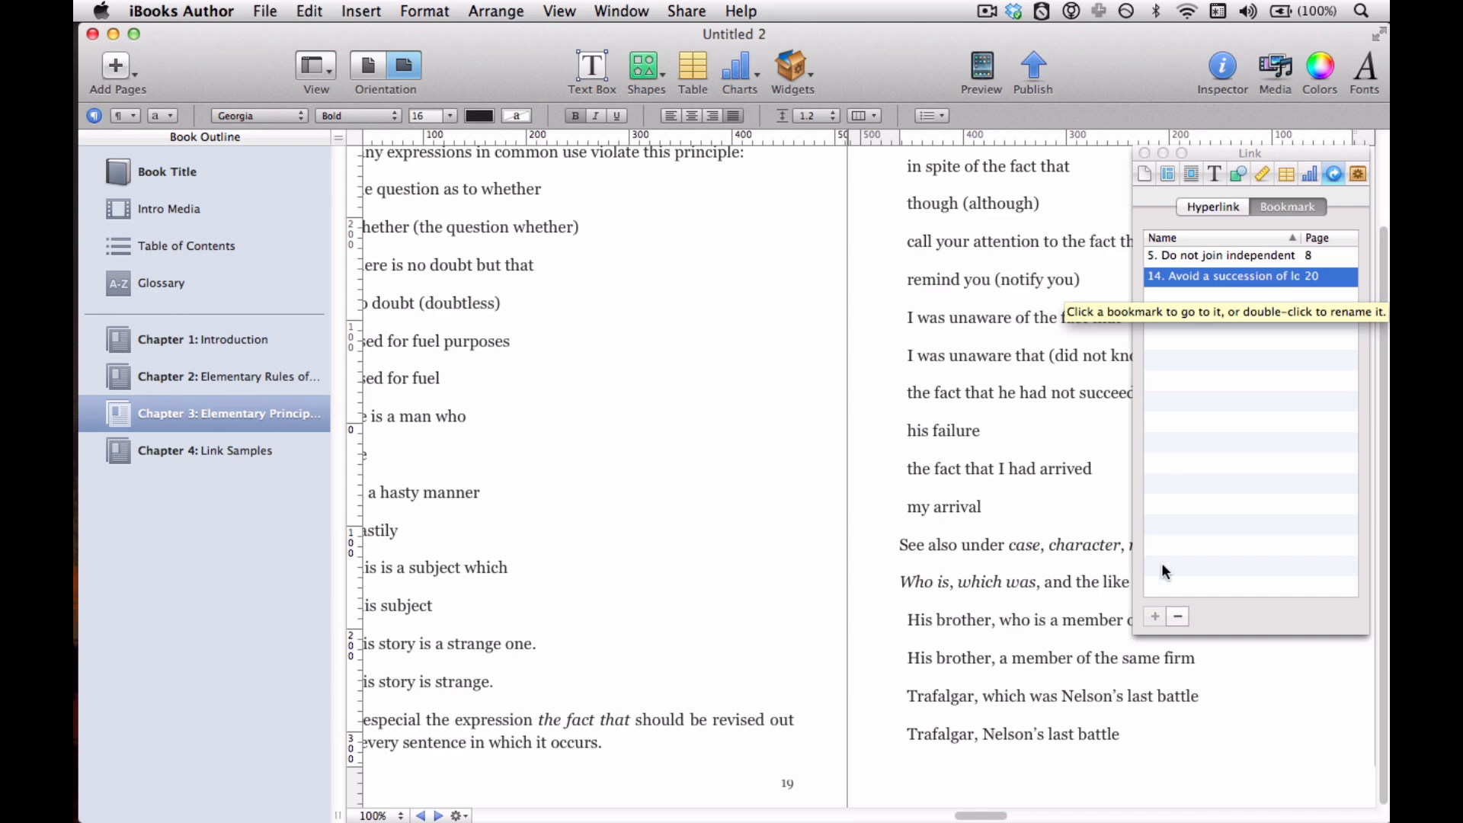
left_click_drag(981, 817, 948, 817)
left_click(253, 378)
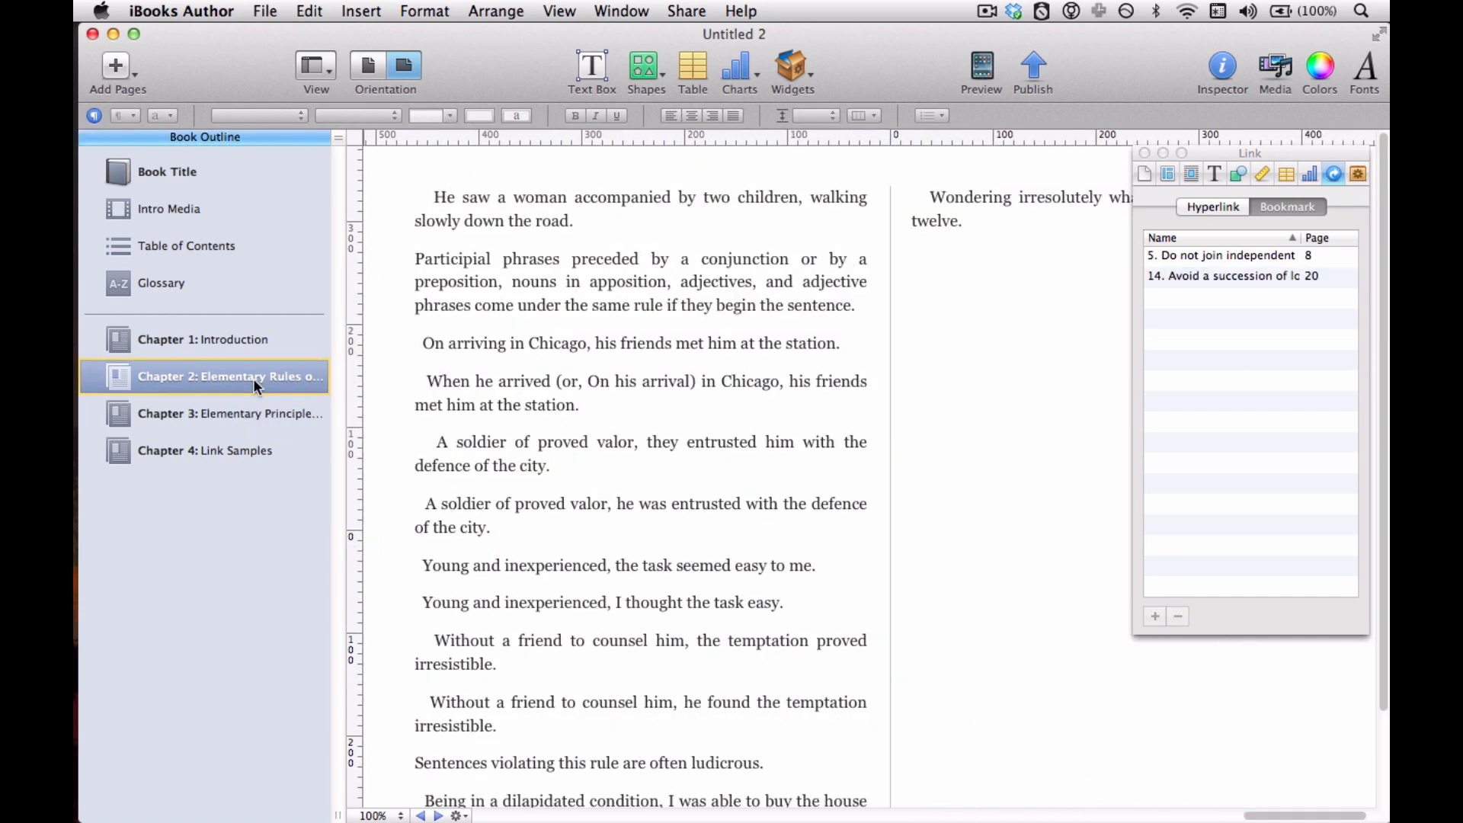
left_click(573, 816)
left_click_drag(573, 817, 913, 818)
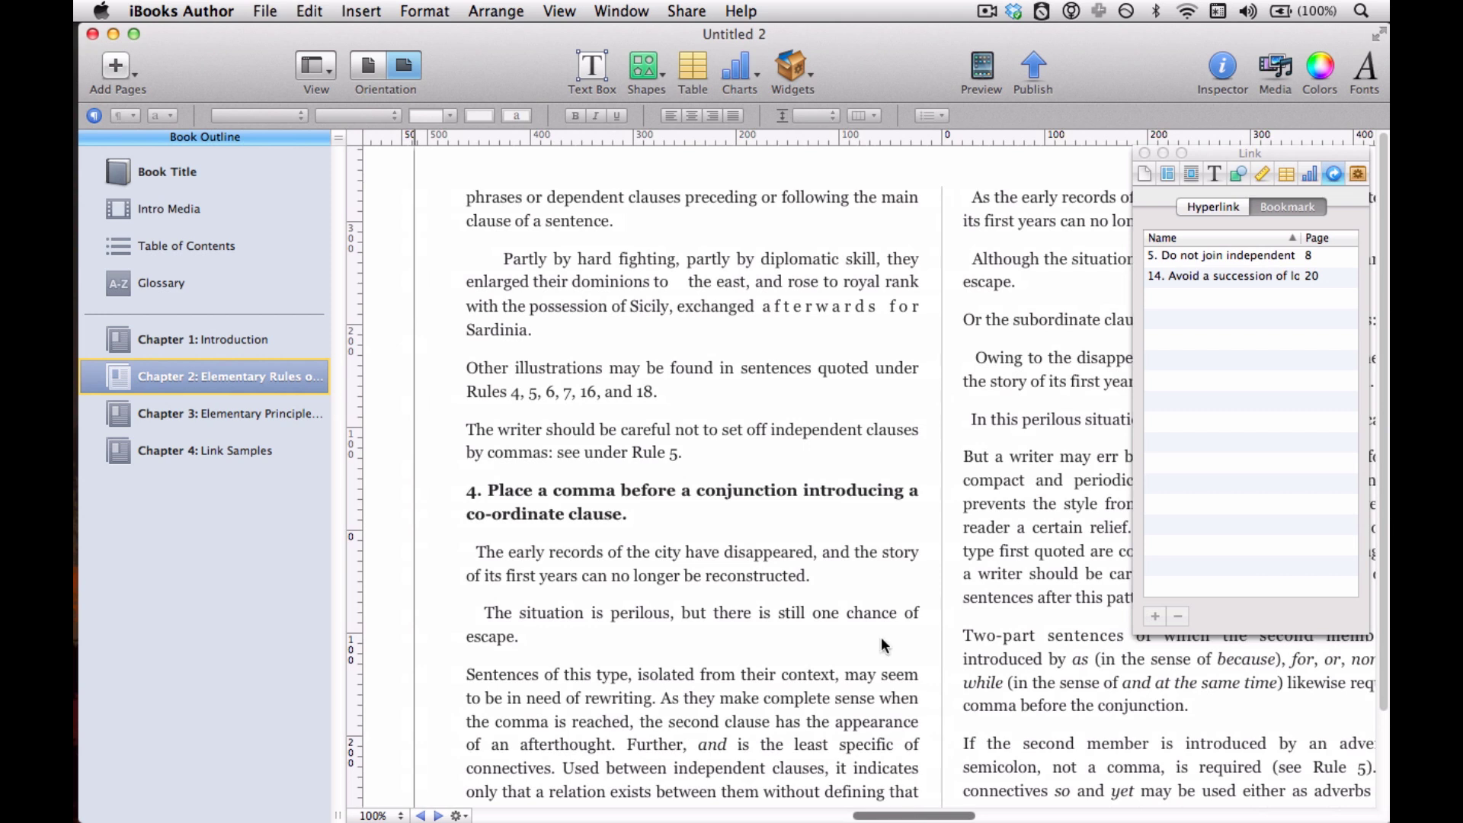
left_click(649, 453)
double_click(649, 452)
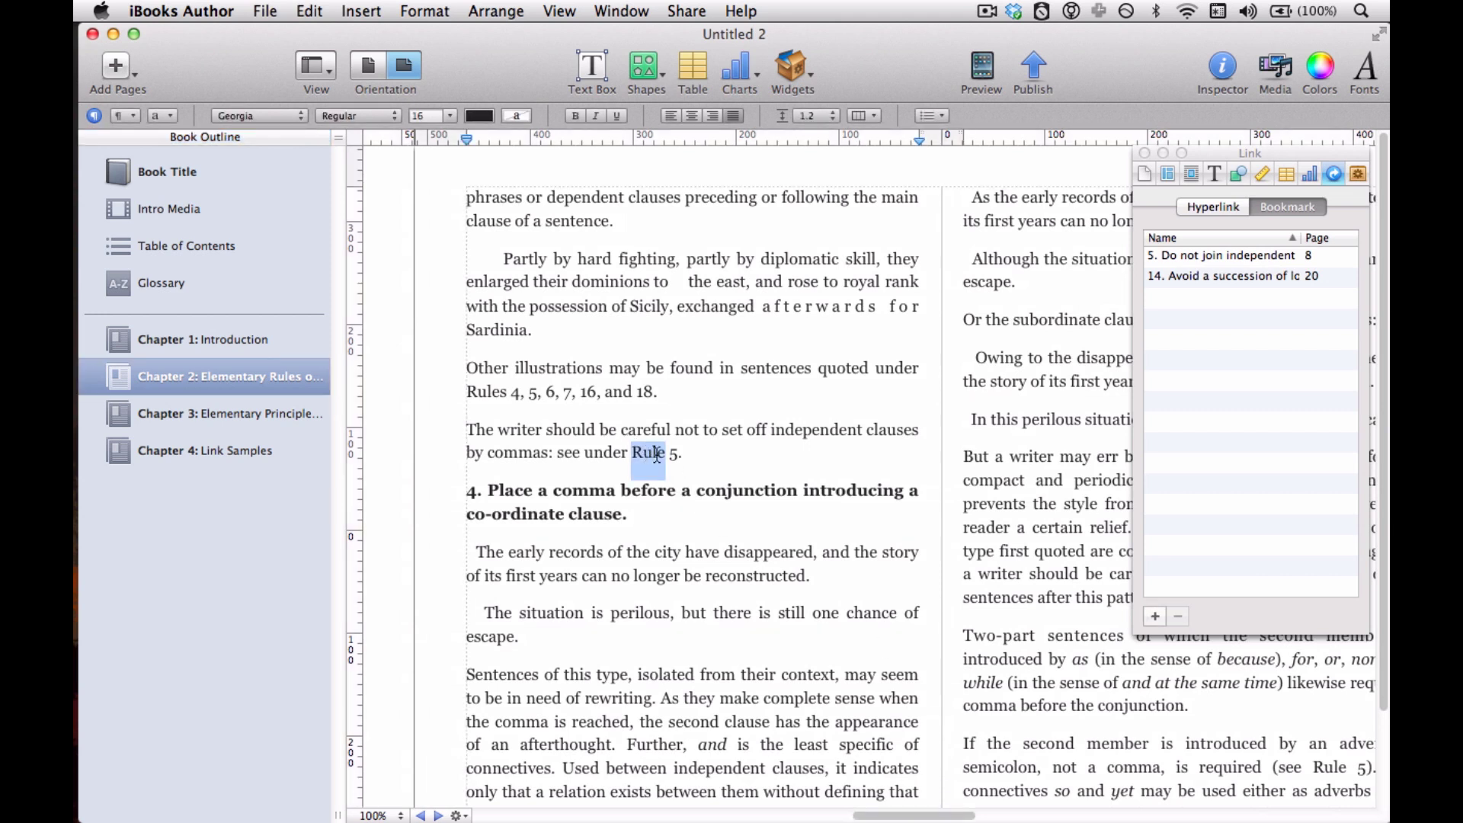
left_click_drag(649, 453, 674, 456)
left_click(1208, 207)
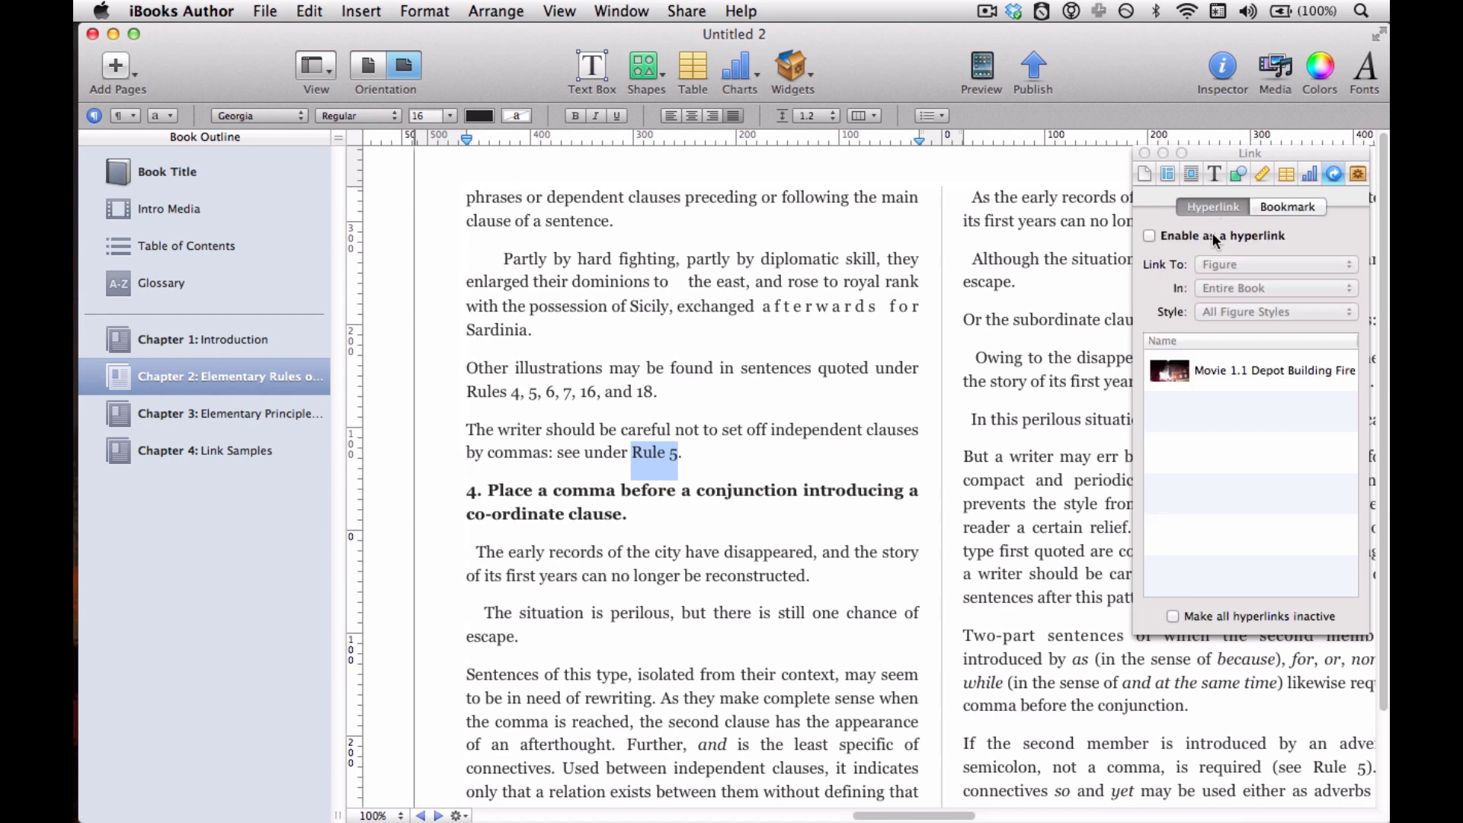
left_click(1213, 236)
left_click(1227, 265)
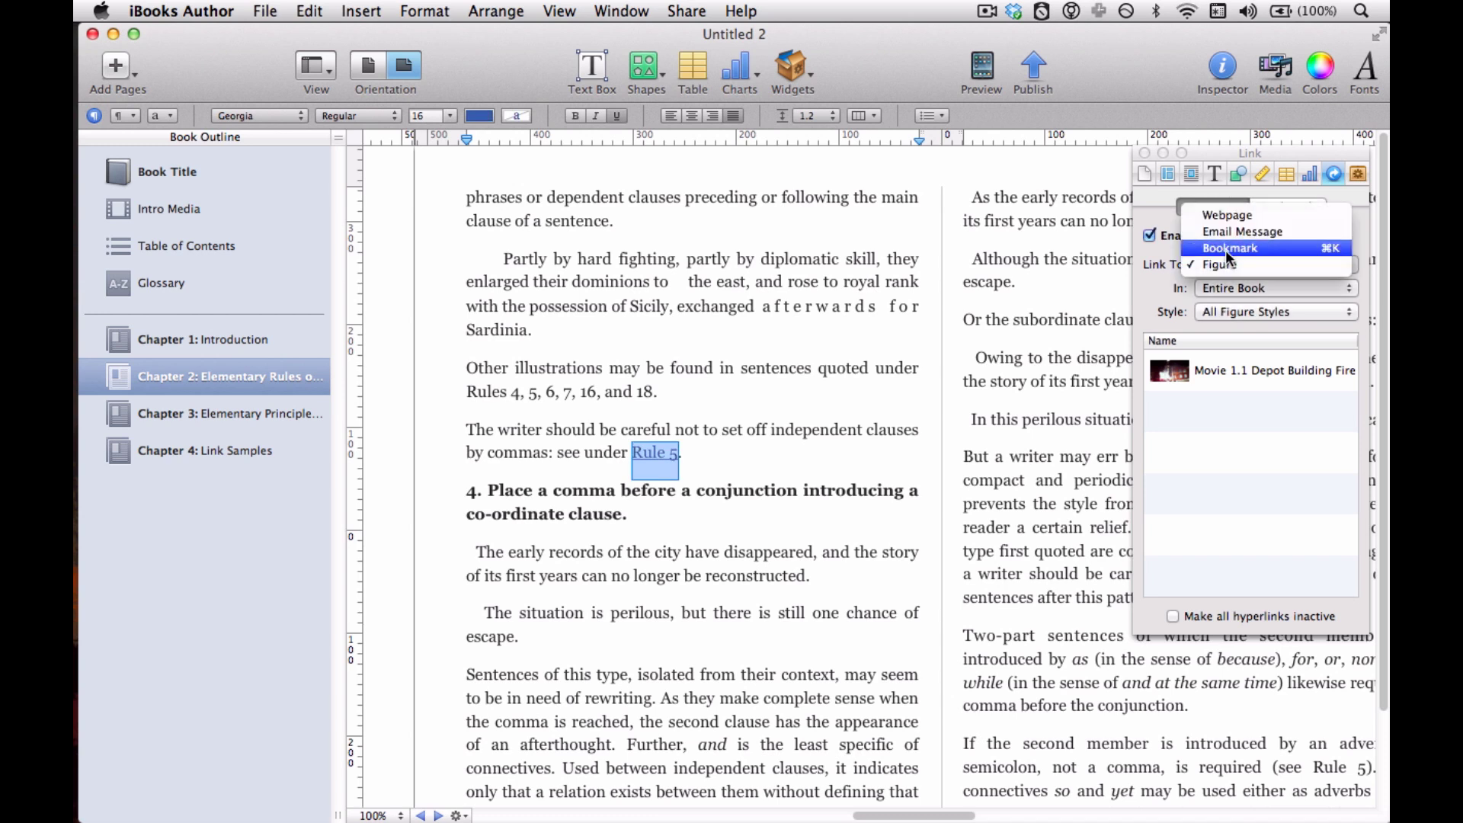
left_click(1225, 249)
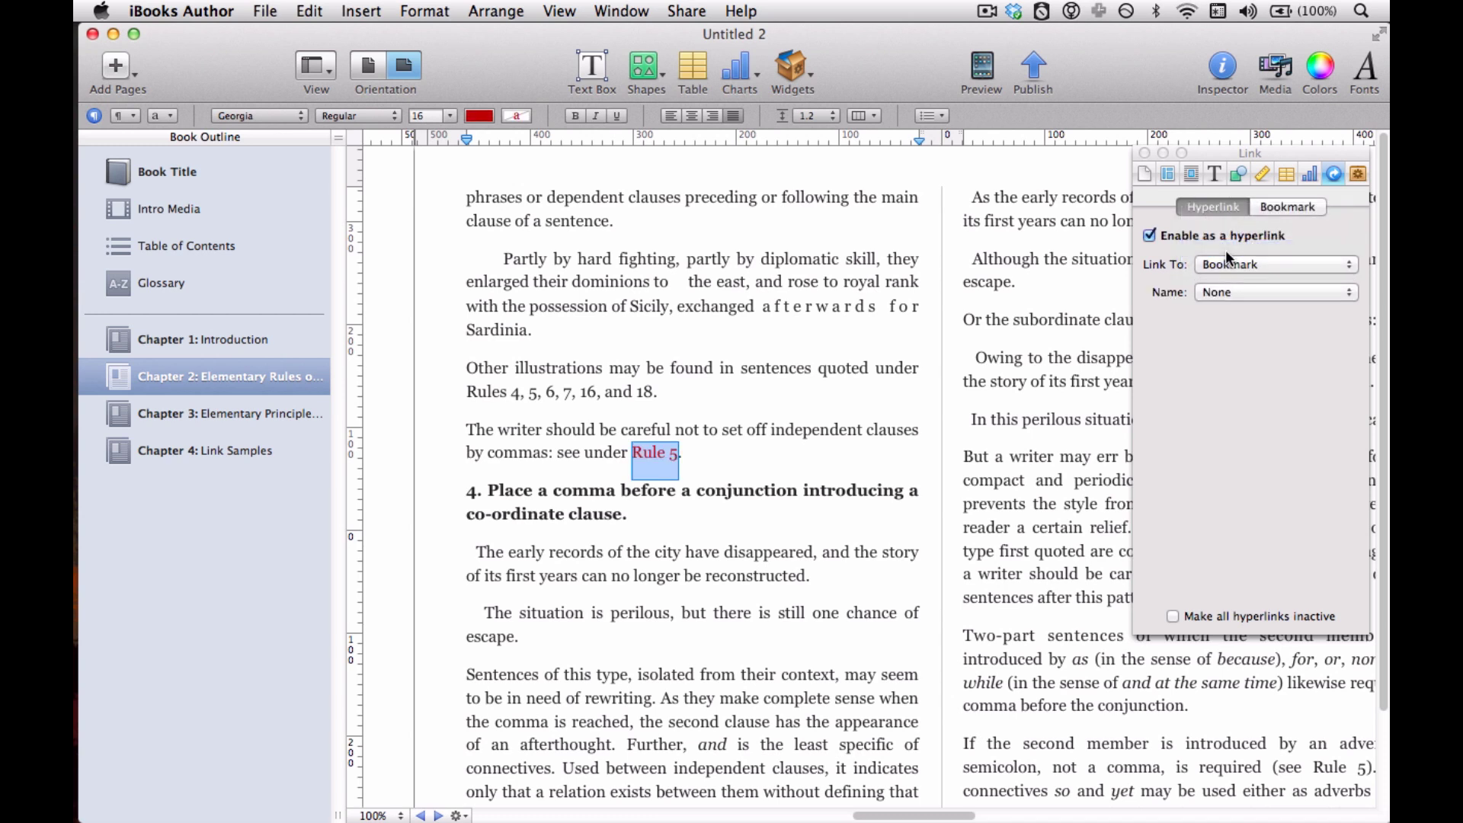
left_click(1236, 290)
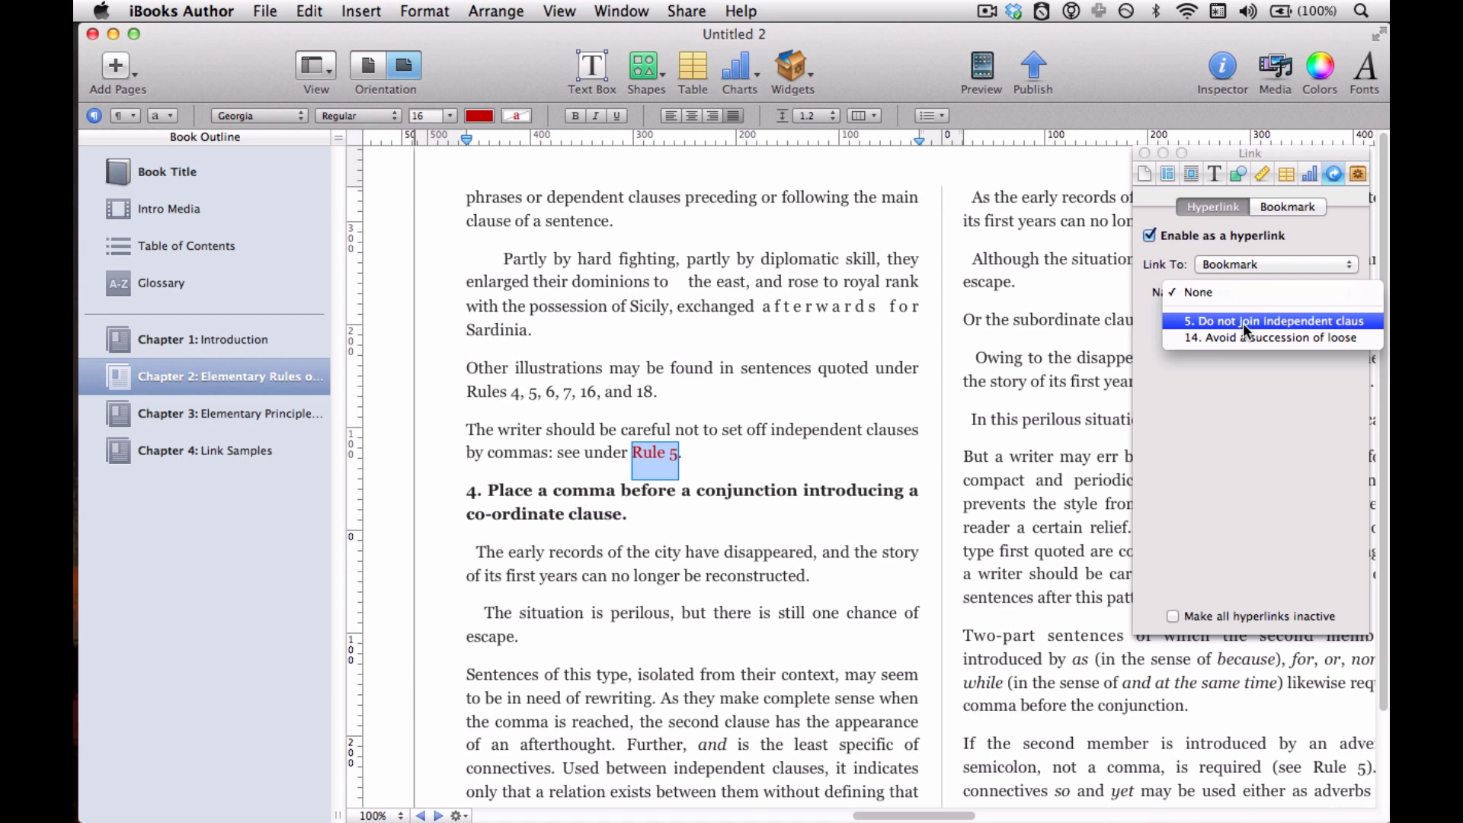
left_click(1242, 321)
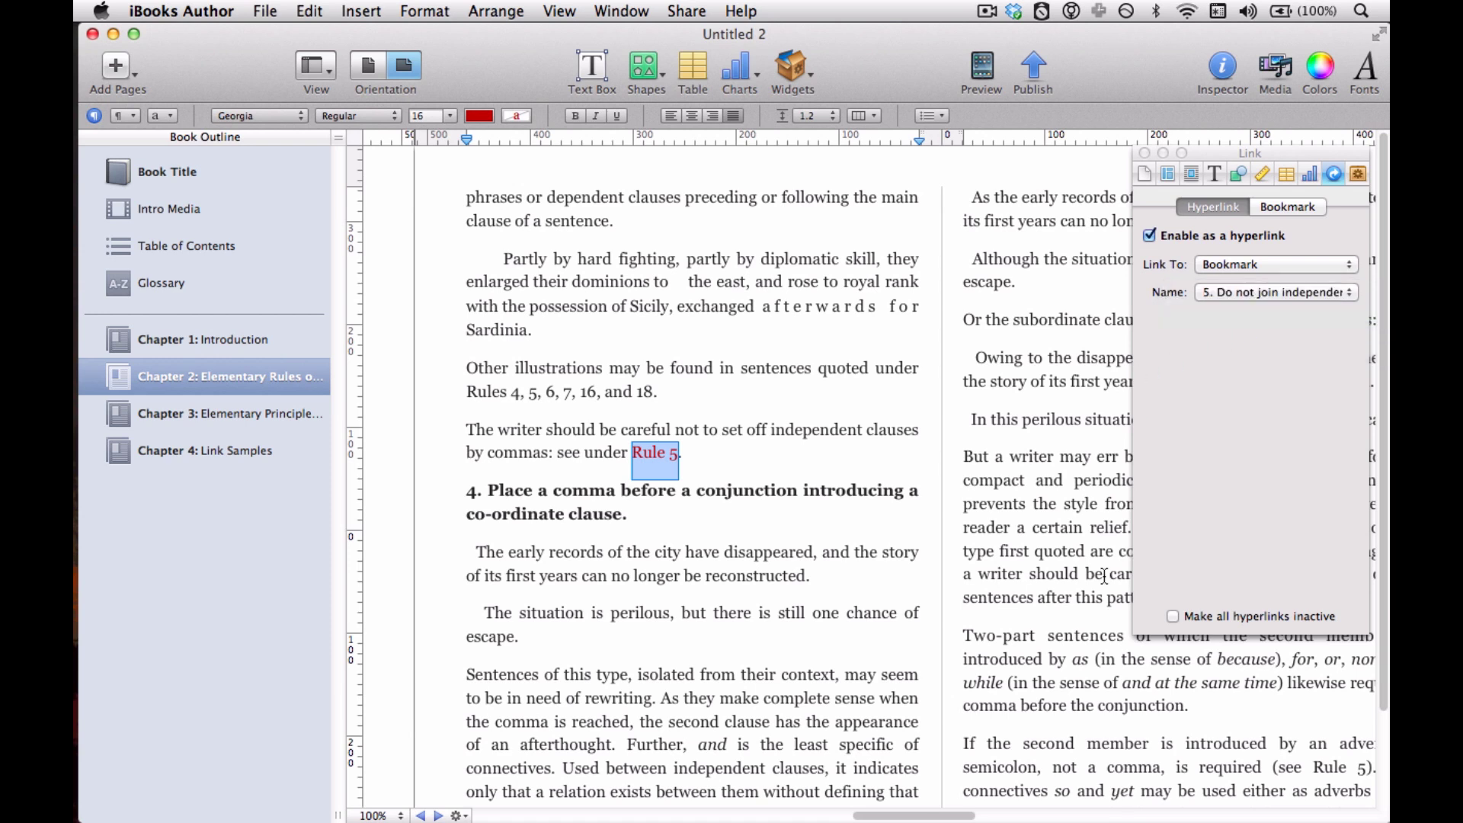
- Hyperlink the "Rule 14" reference in Chapter 2 to the bookmark "14. Avoid a succession of loose sentences"
left_click_drag(949, 816, 966, 816)
scroll(966, 816, "right", 10)
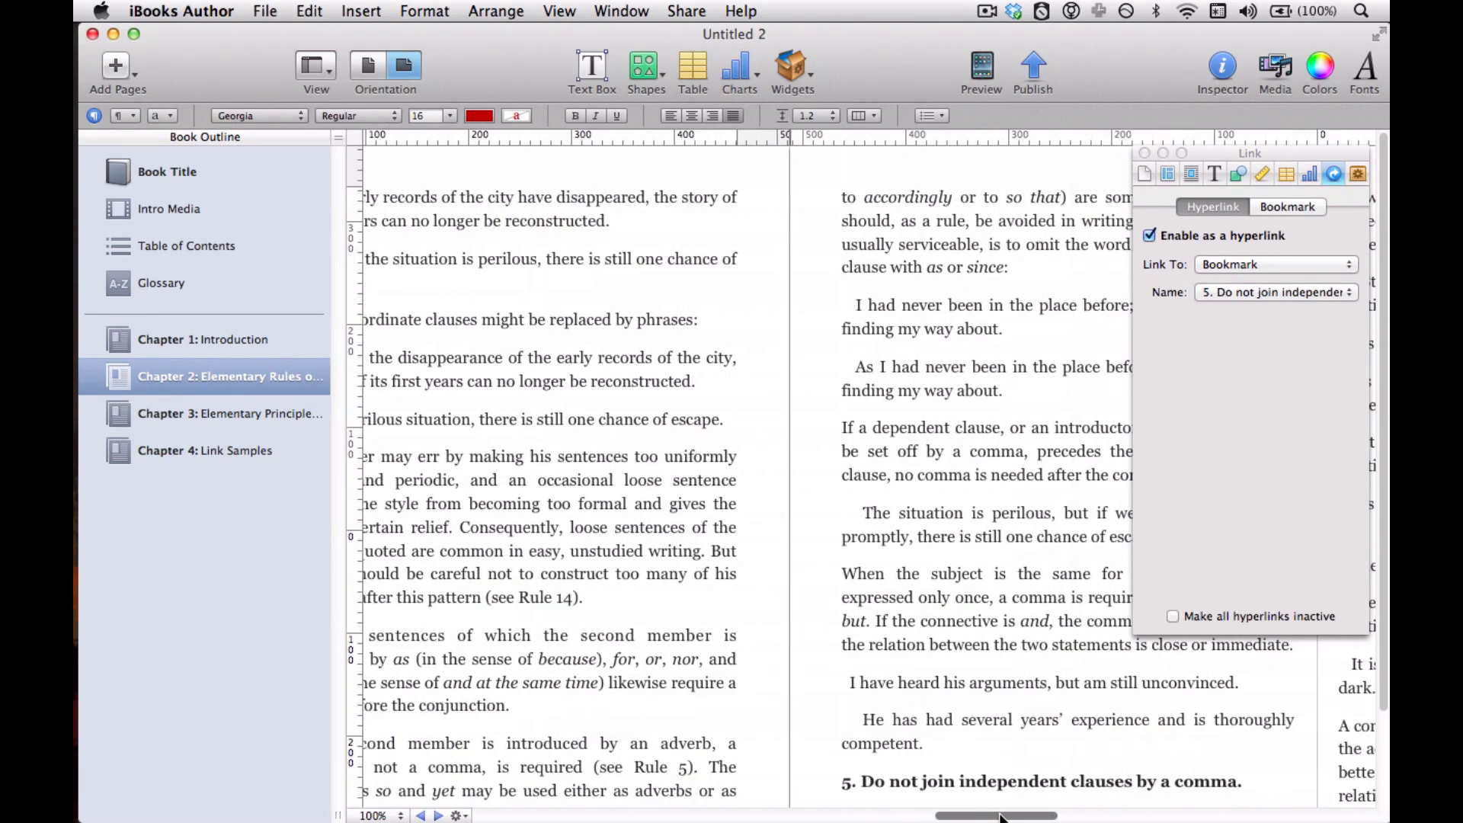
scroll(972, 817, "left", 5)
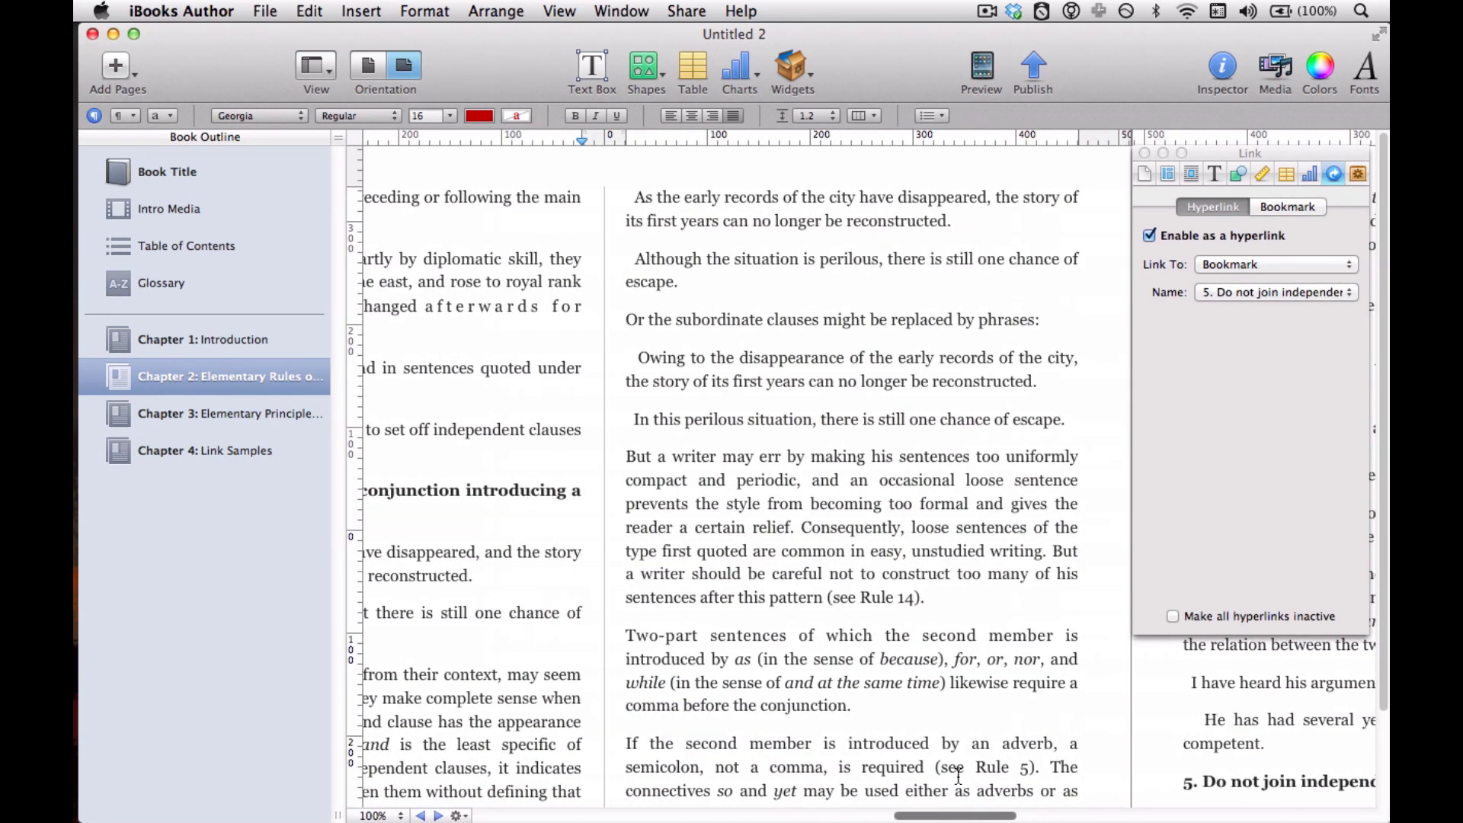
left_click_drag(917, 597, 912, 597)
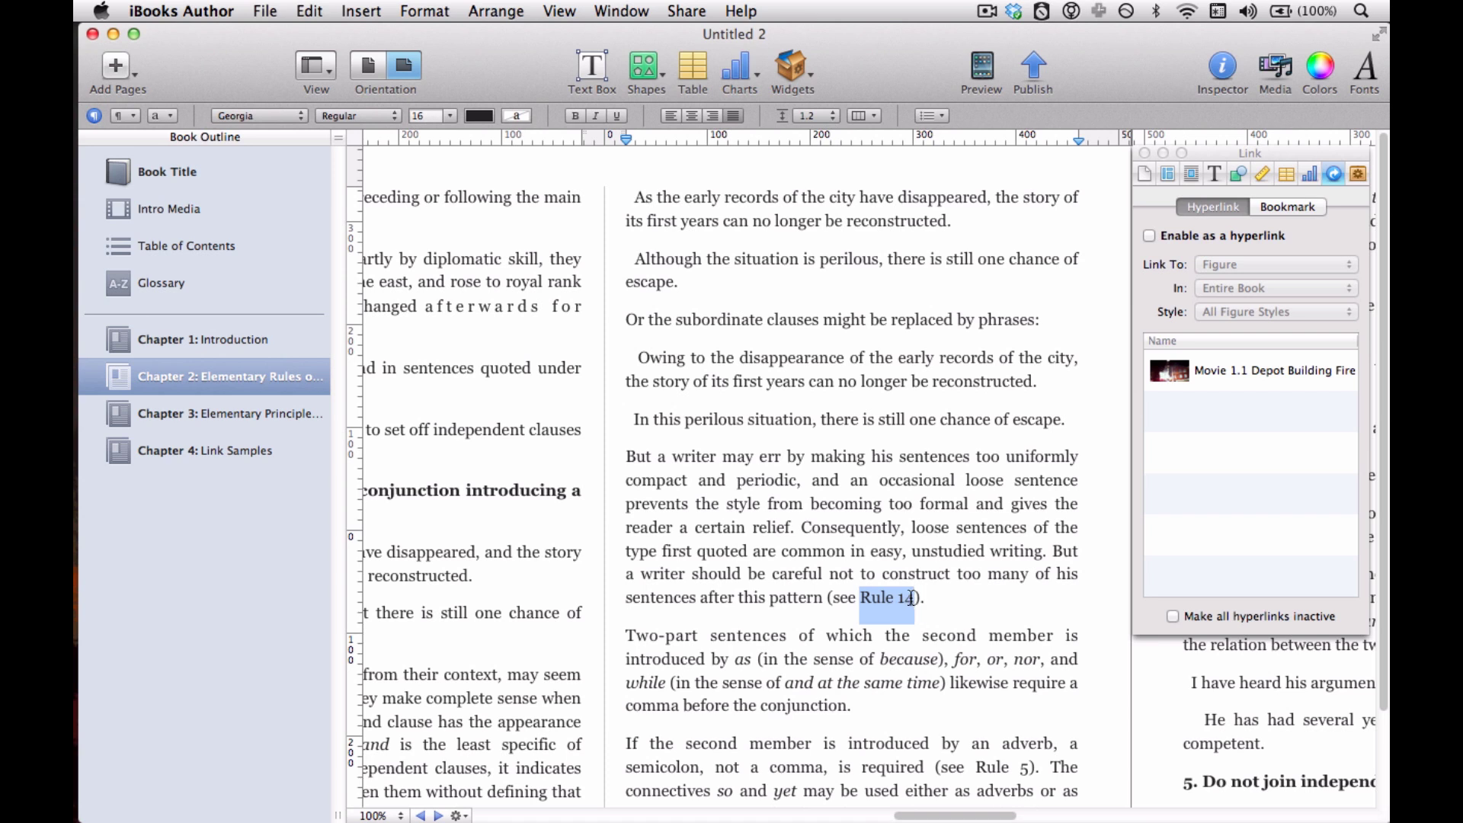
left_click(1226, 233)
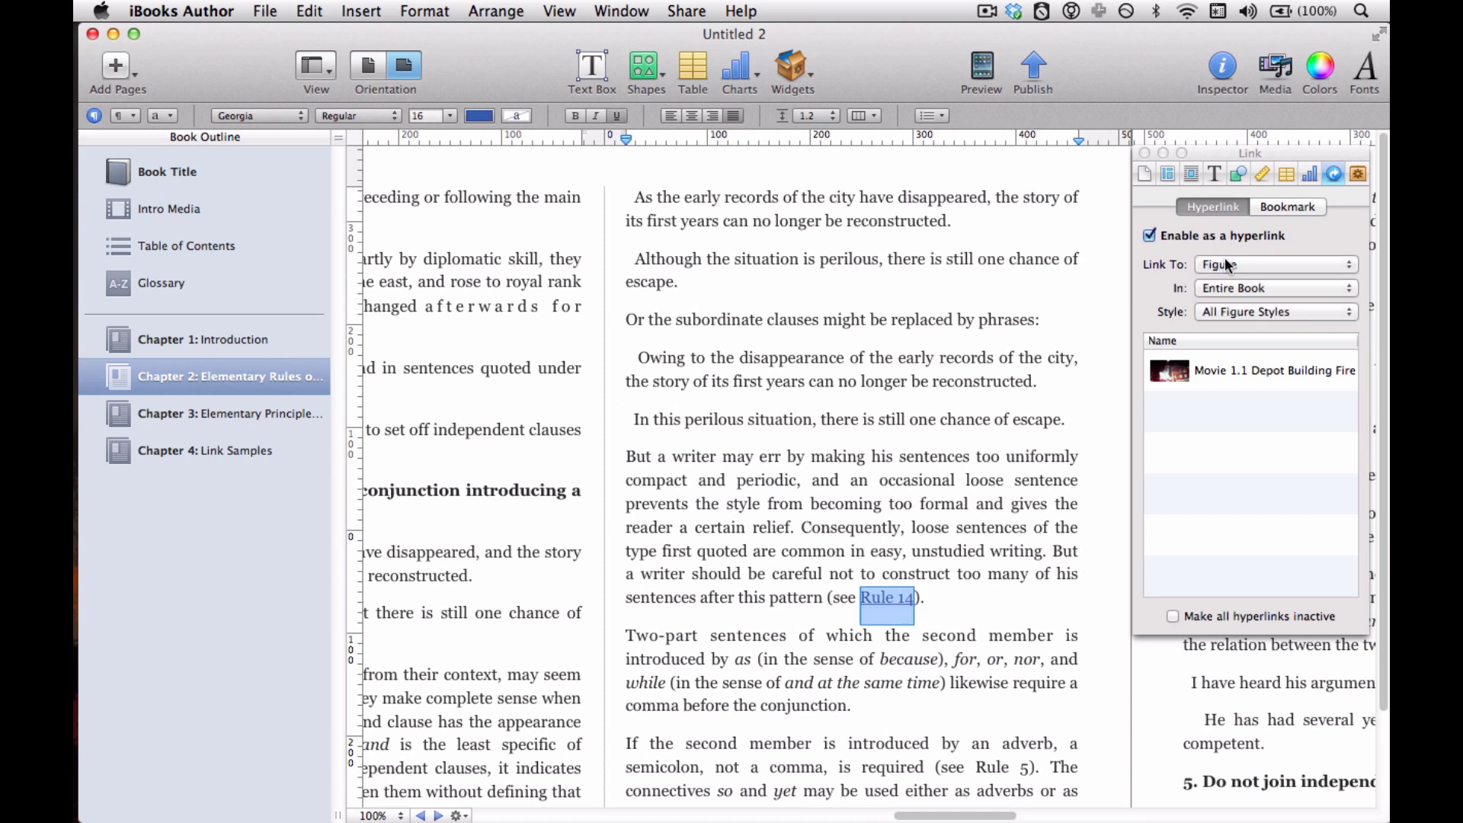
left_click(1227, 263)
left_click(1227, 249)
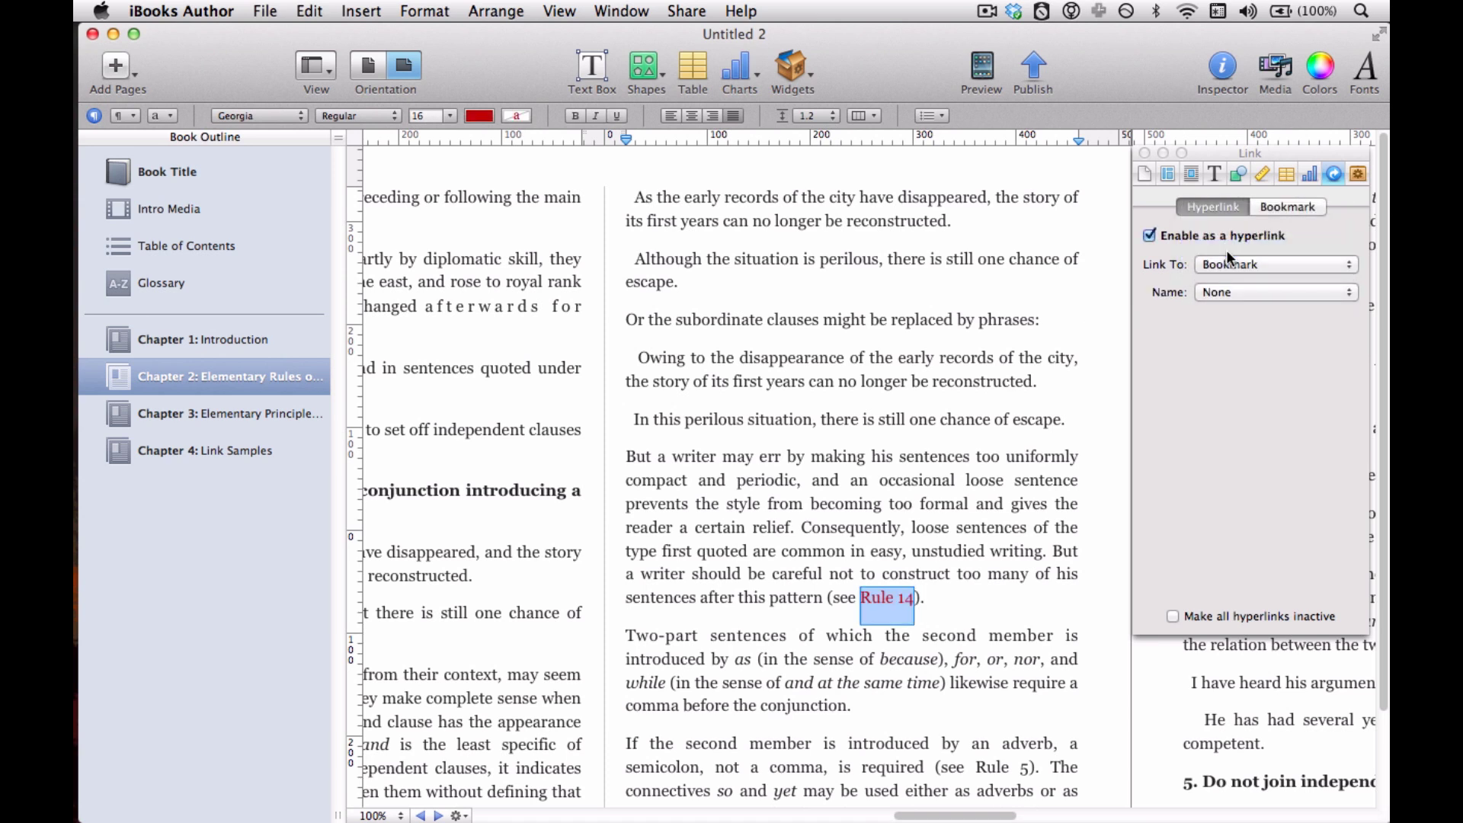
left_click(1227, 292)
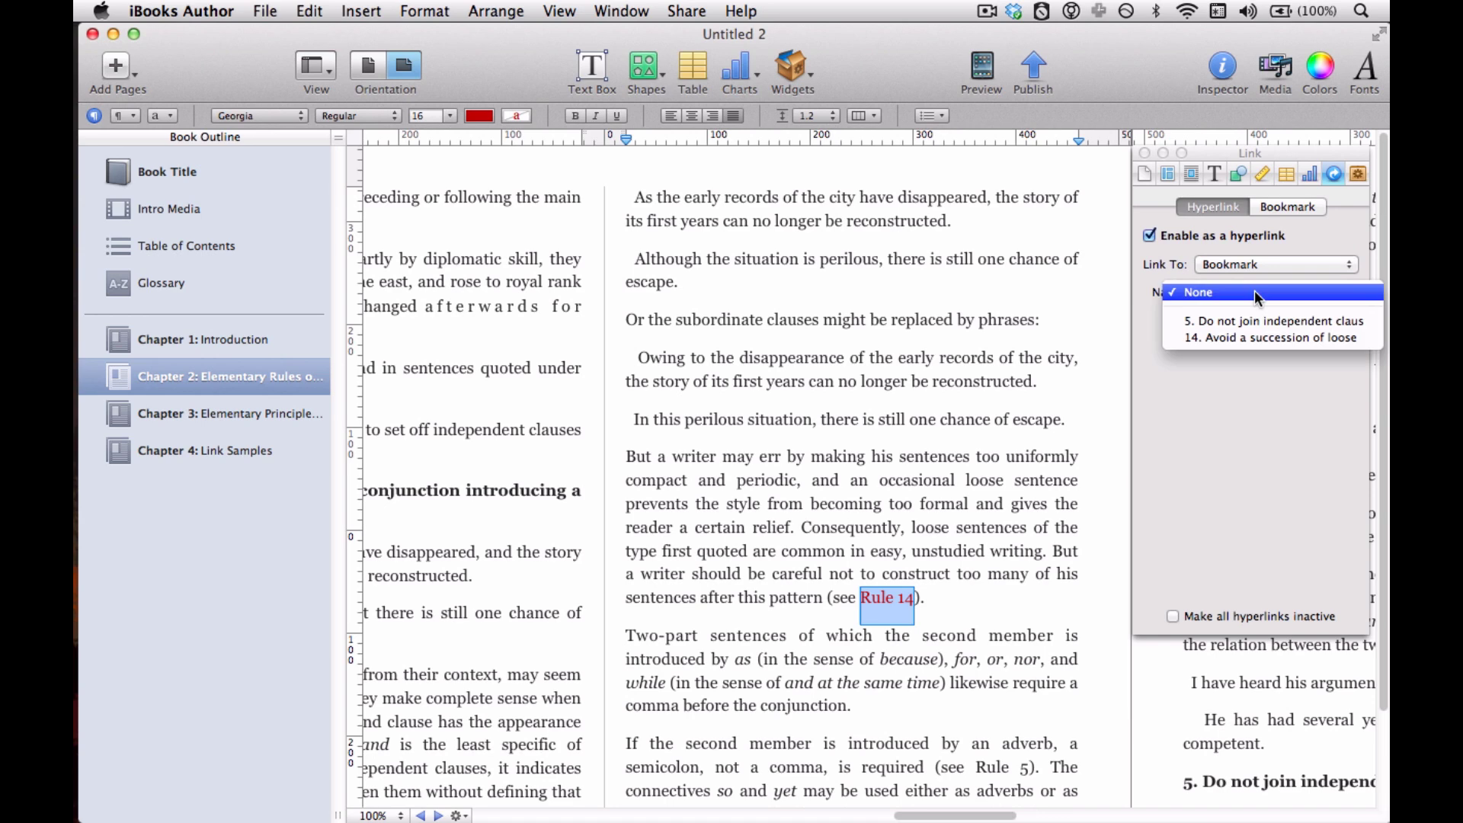
left_click(1255, 338)
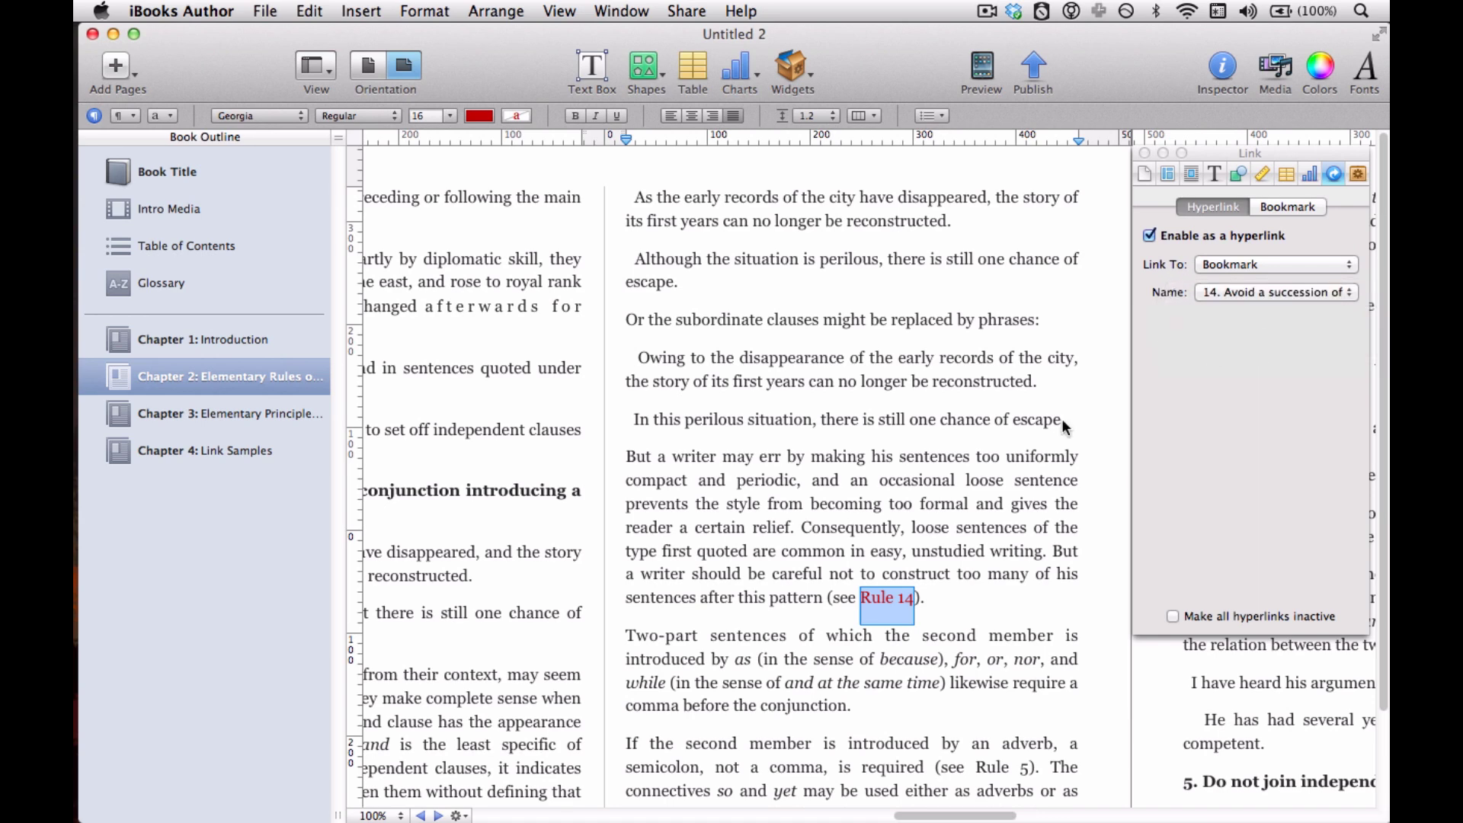
- Close the Inspector and follow the "Rule 5" link in Chapter 2 to test it
left_click(1145, 153)
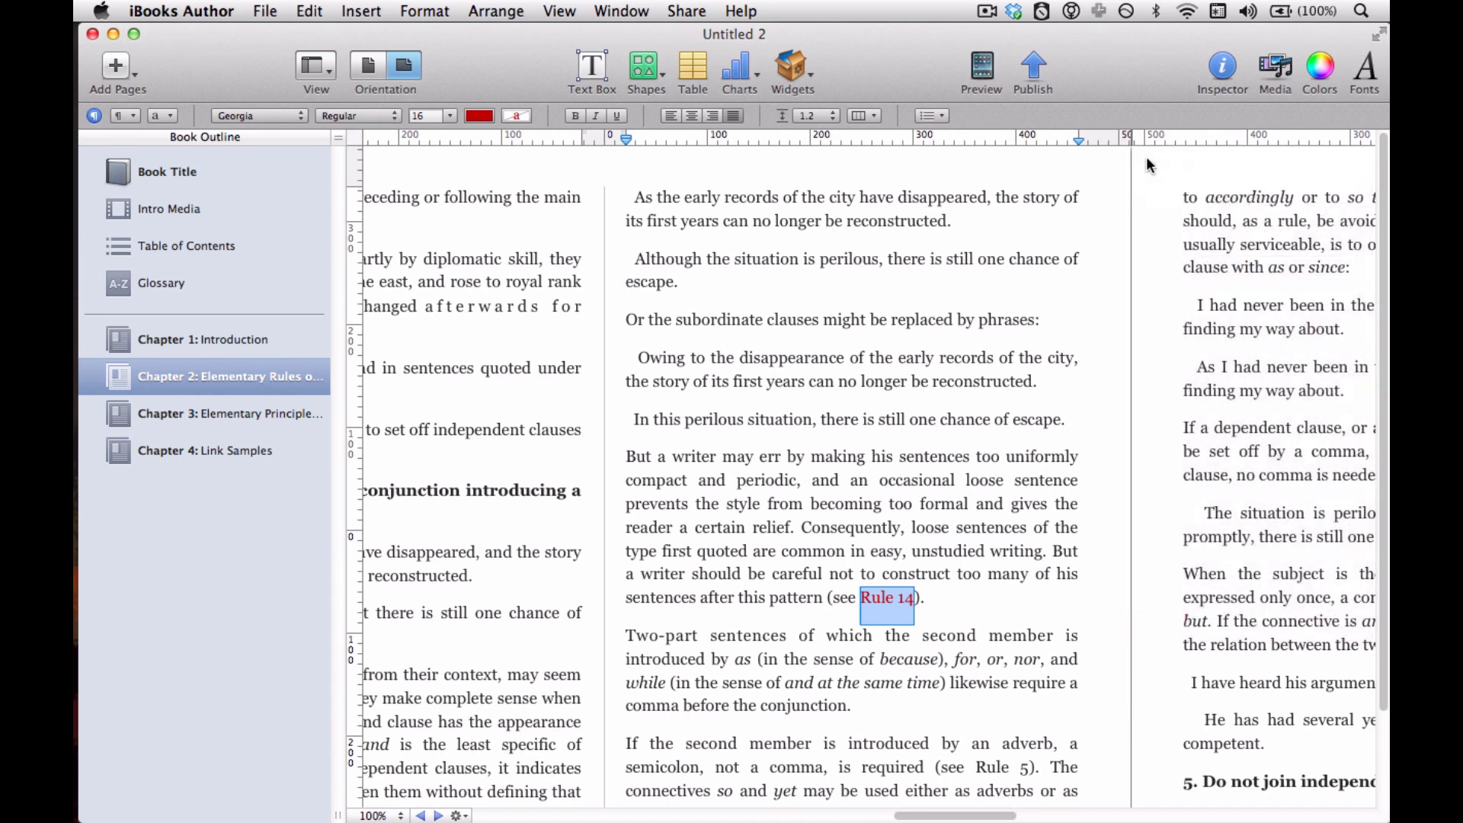
left_click(1017, 258)
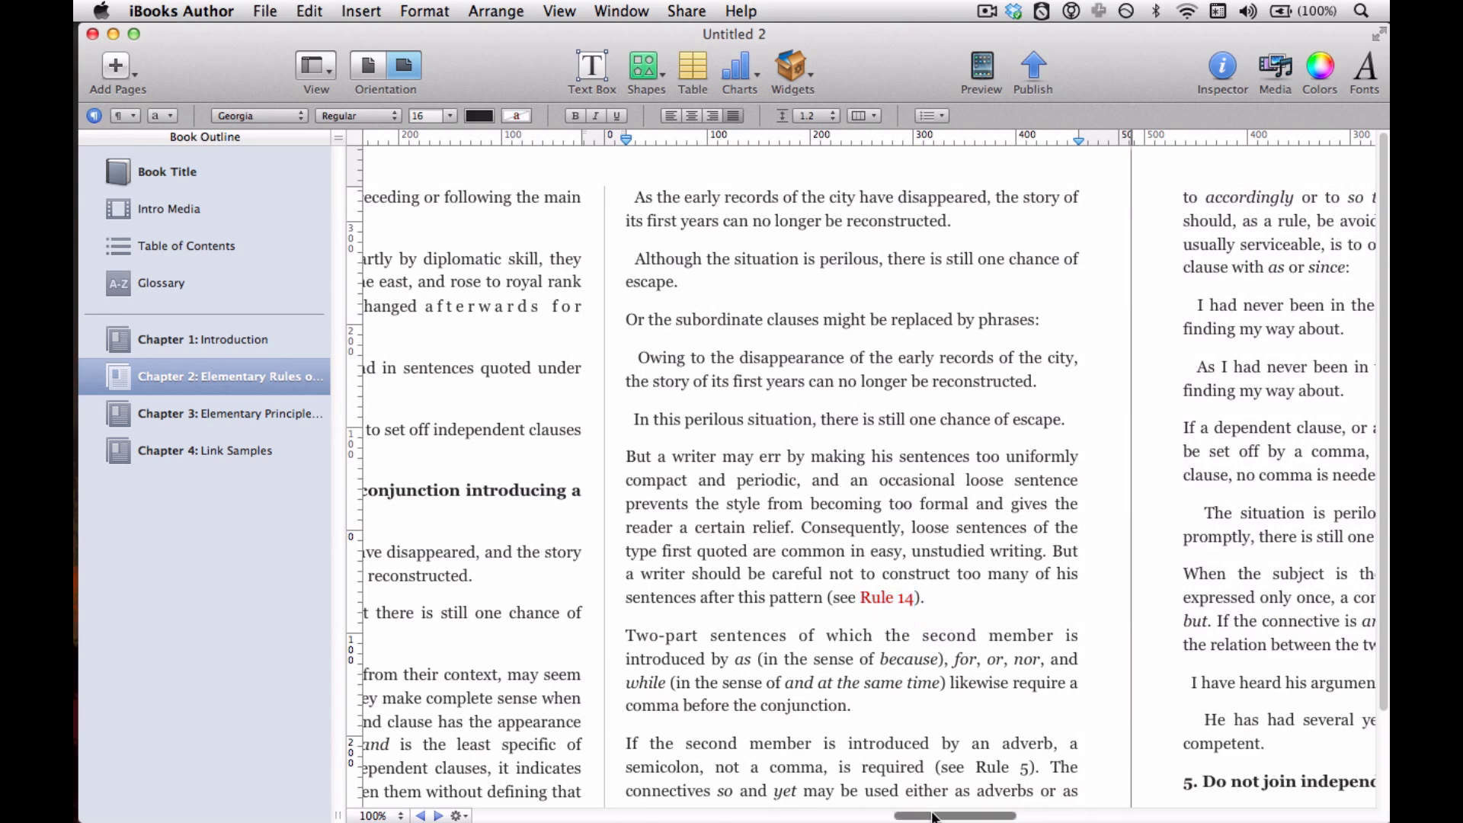
left_click_drag(935, 817, 855, 816)
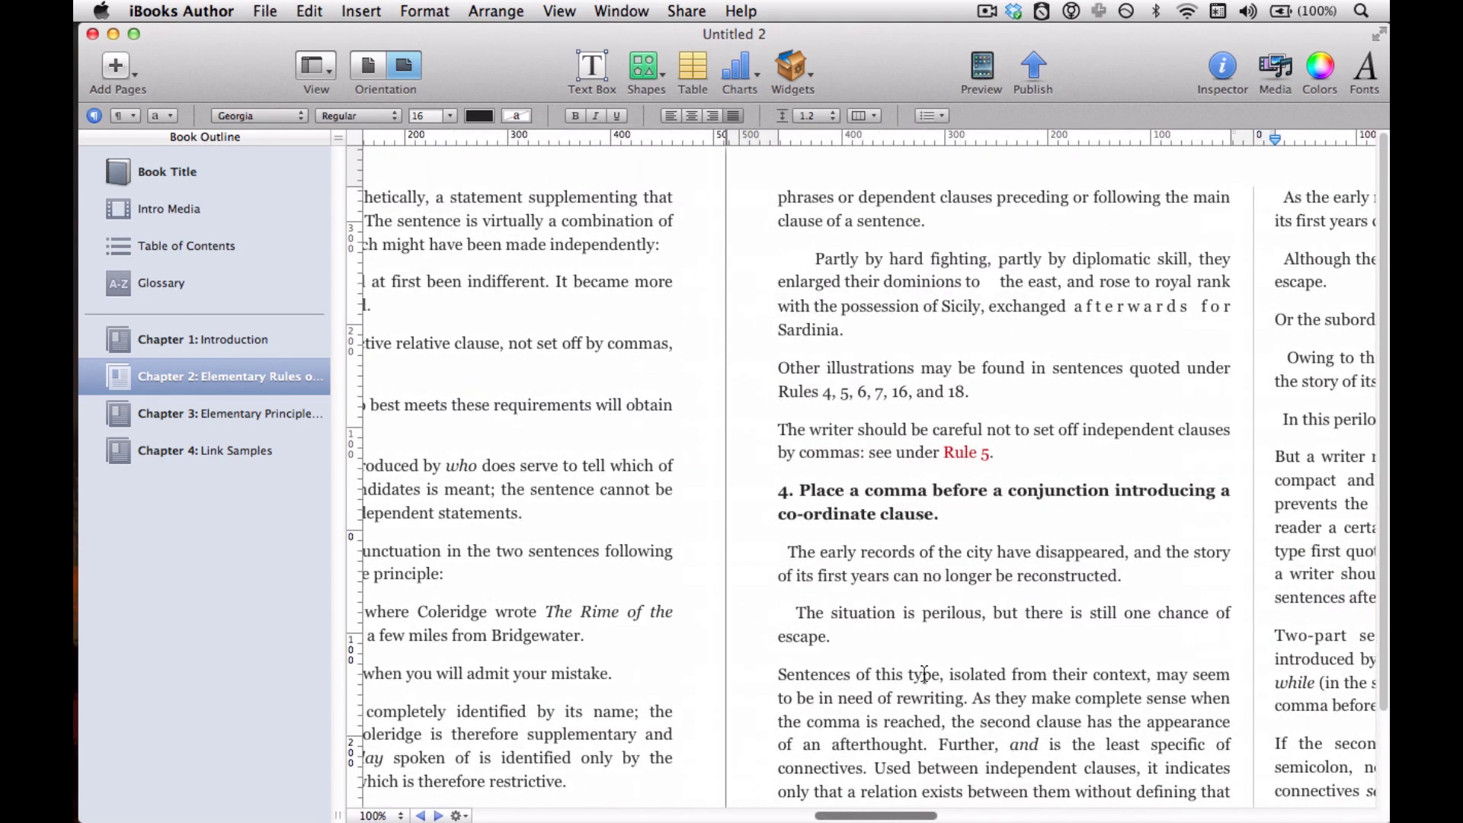
left_click(974, 456)
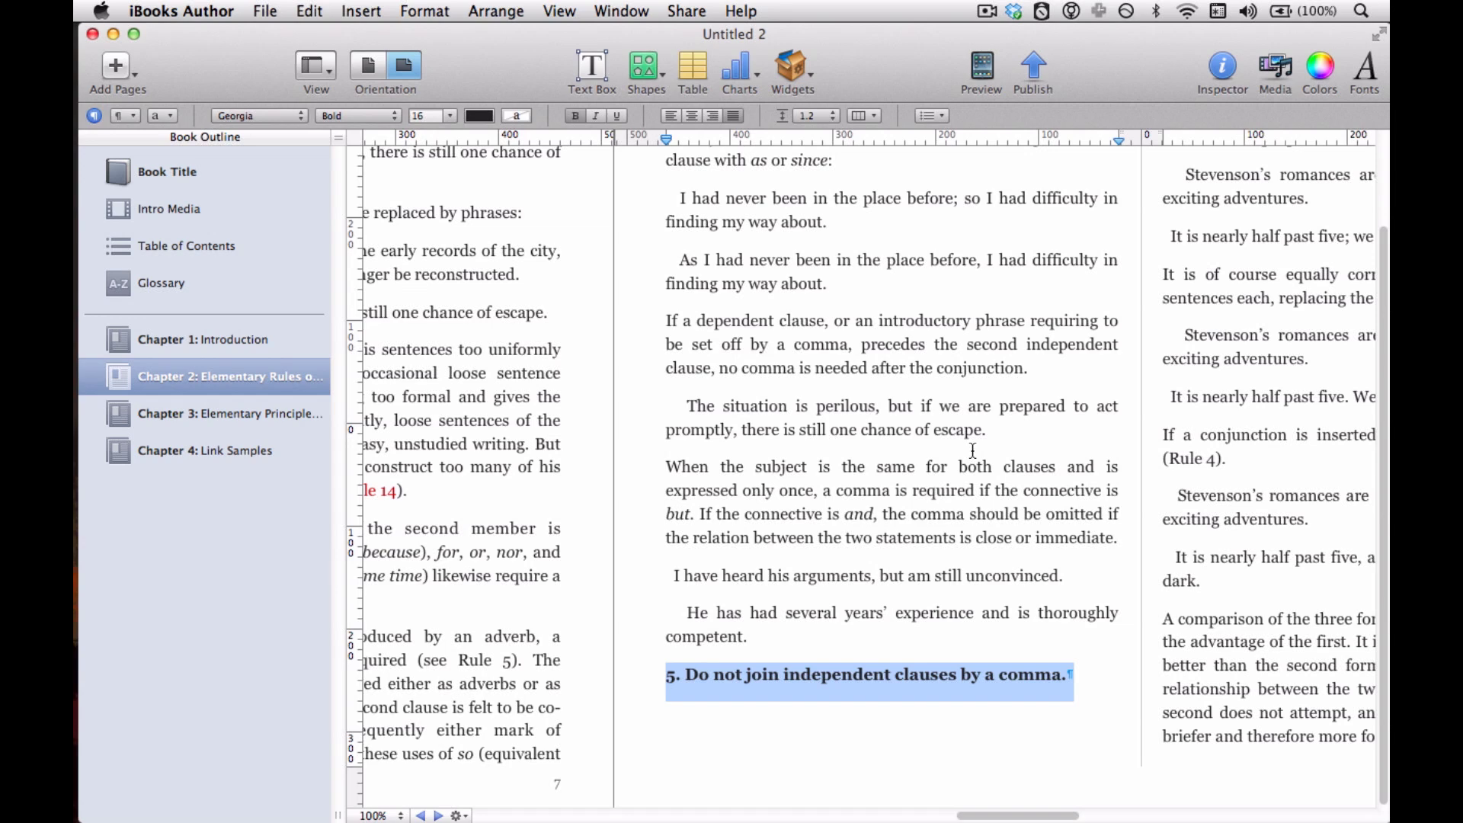
left_click(819, 658)
- Follow the "Rule 14" link in Chapter 2 to test its jump to the Chapter 3 heading
scroll(972, 817, "left", 1)
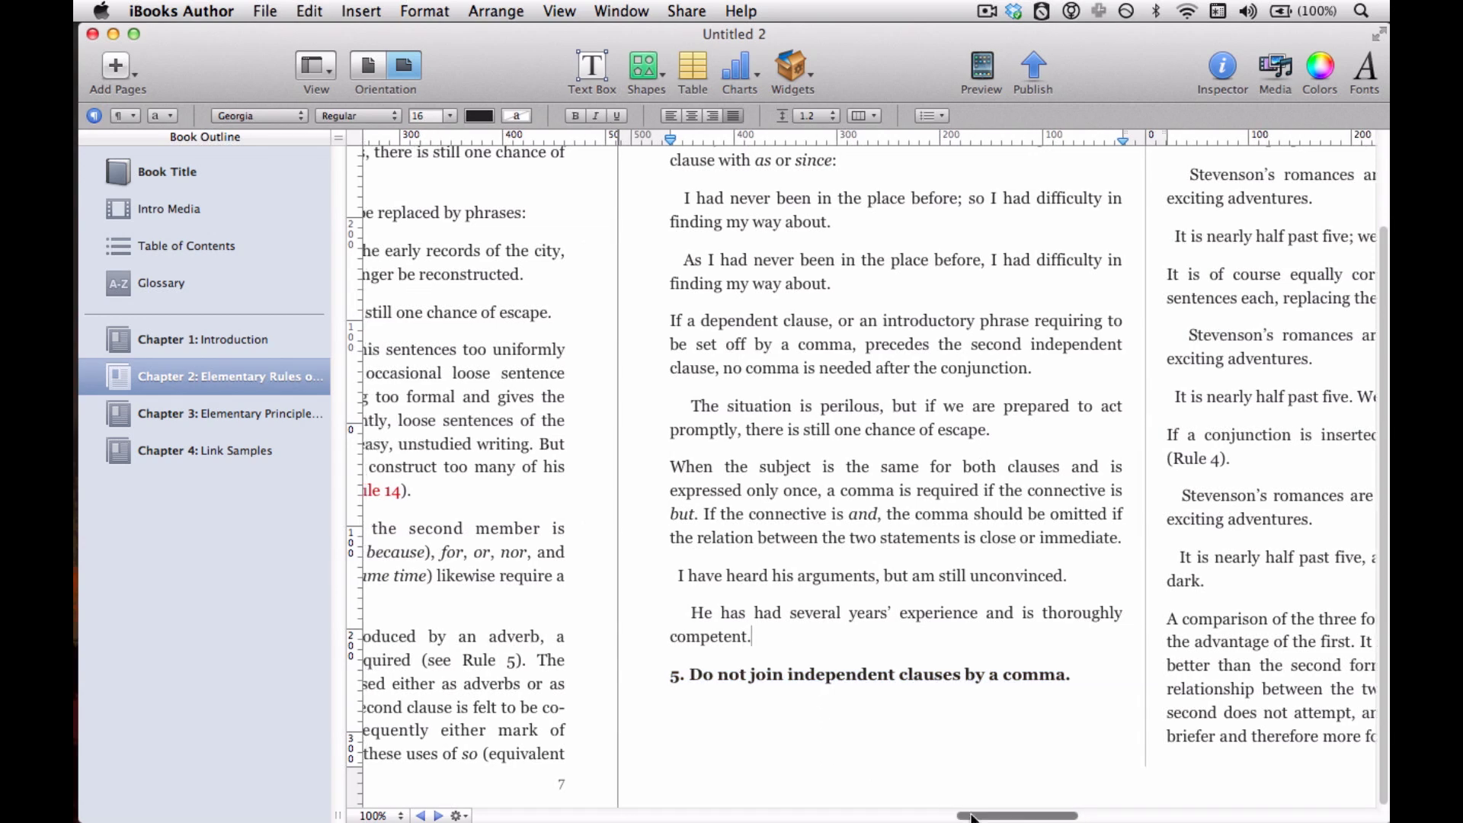
scroll(973, 817, "left", 5)
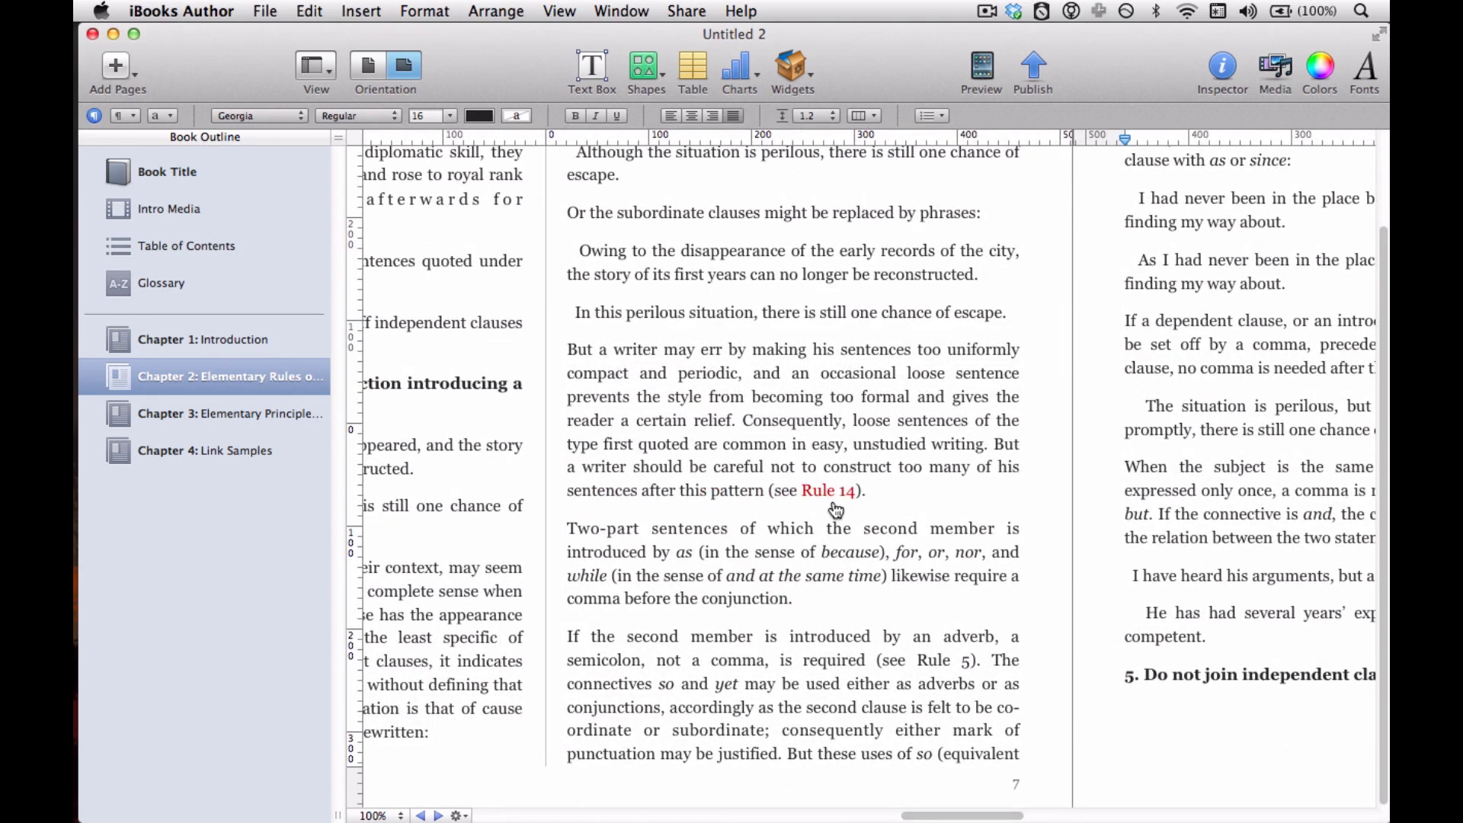
left_click(834, 494)
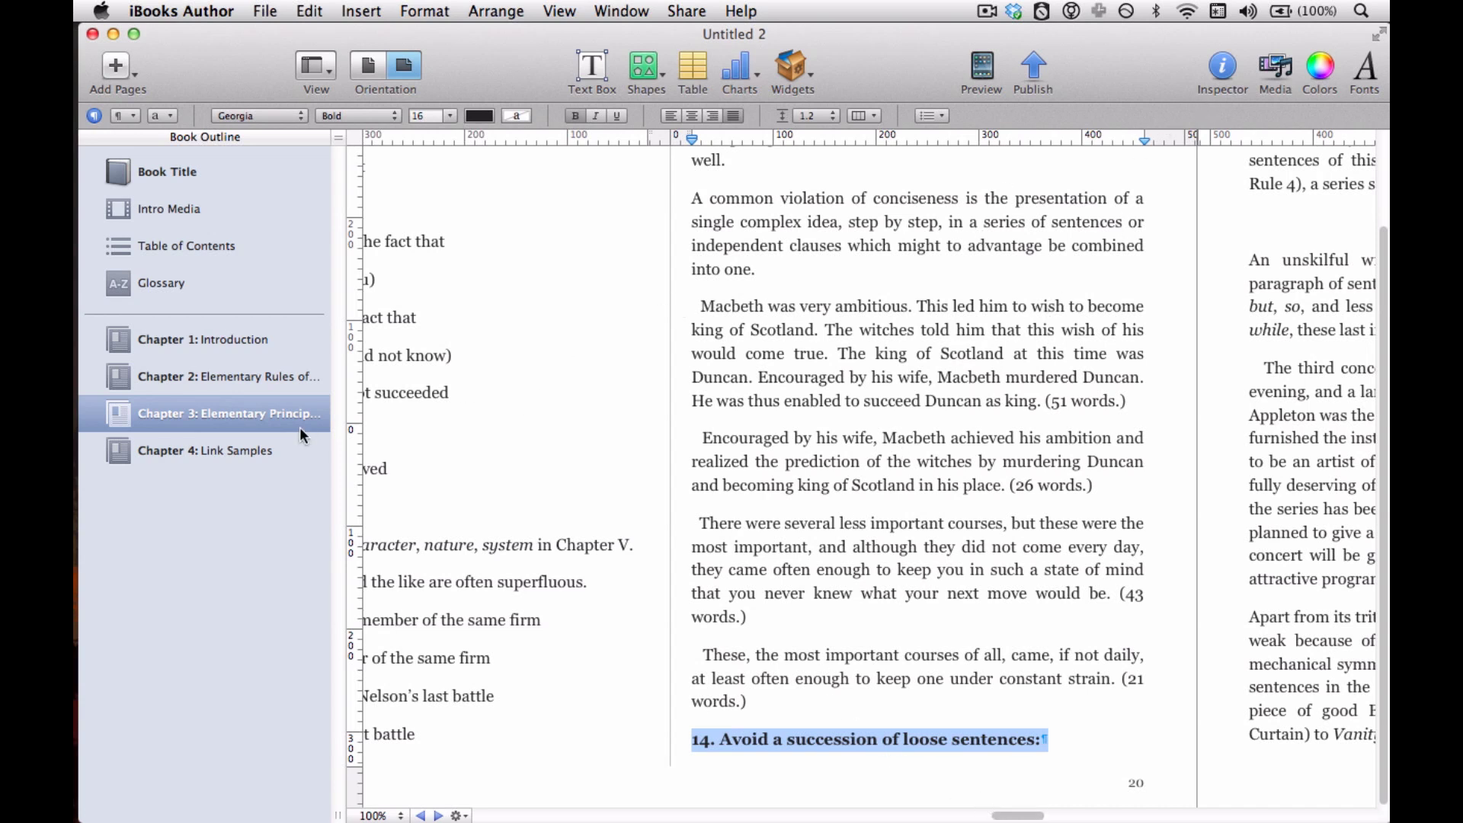
- Return to the "Rule 14" link in Chapter 2, review its bookmark choices in the Link Inspector, and close the Inspector
left_click(248, 374)
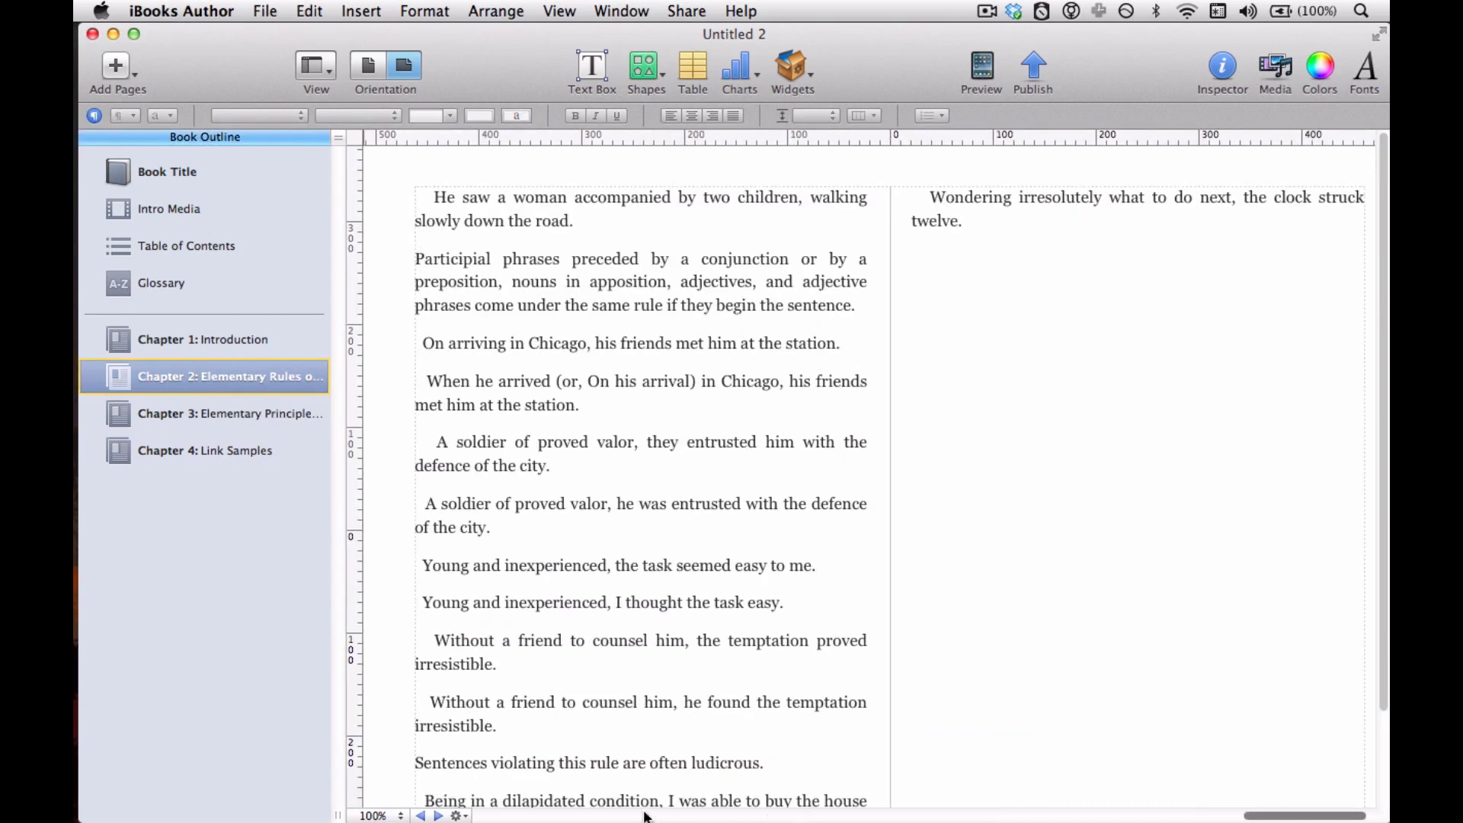
left_click_drag(801, 818, 929, 815)
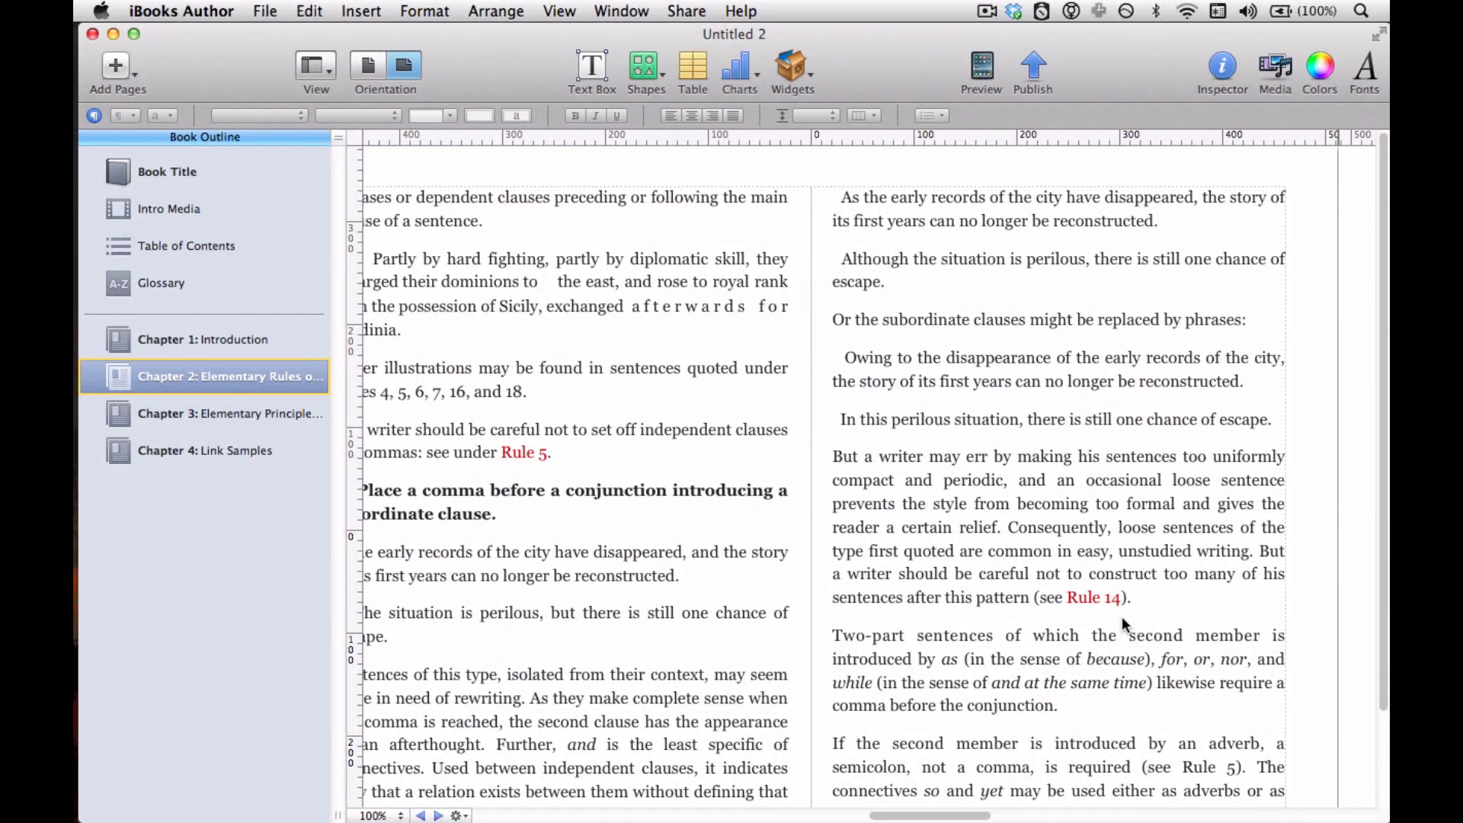
left_click(1126, 600)
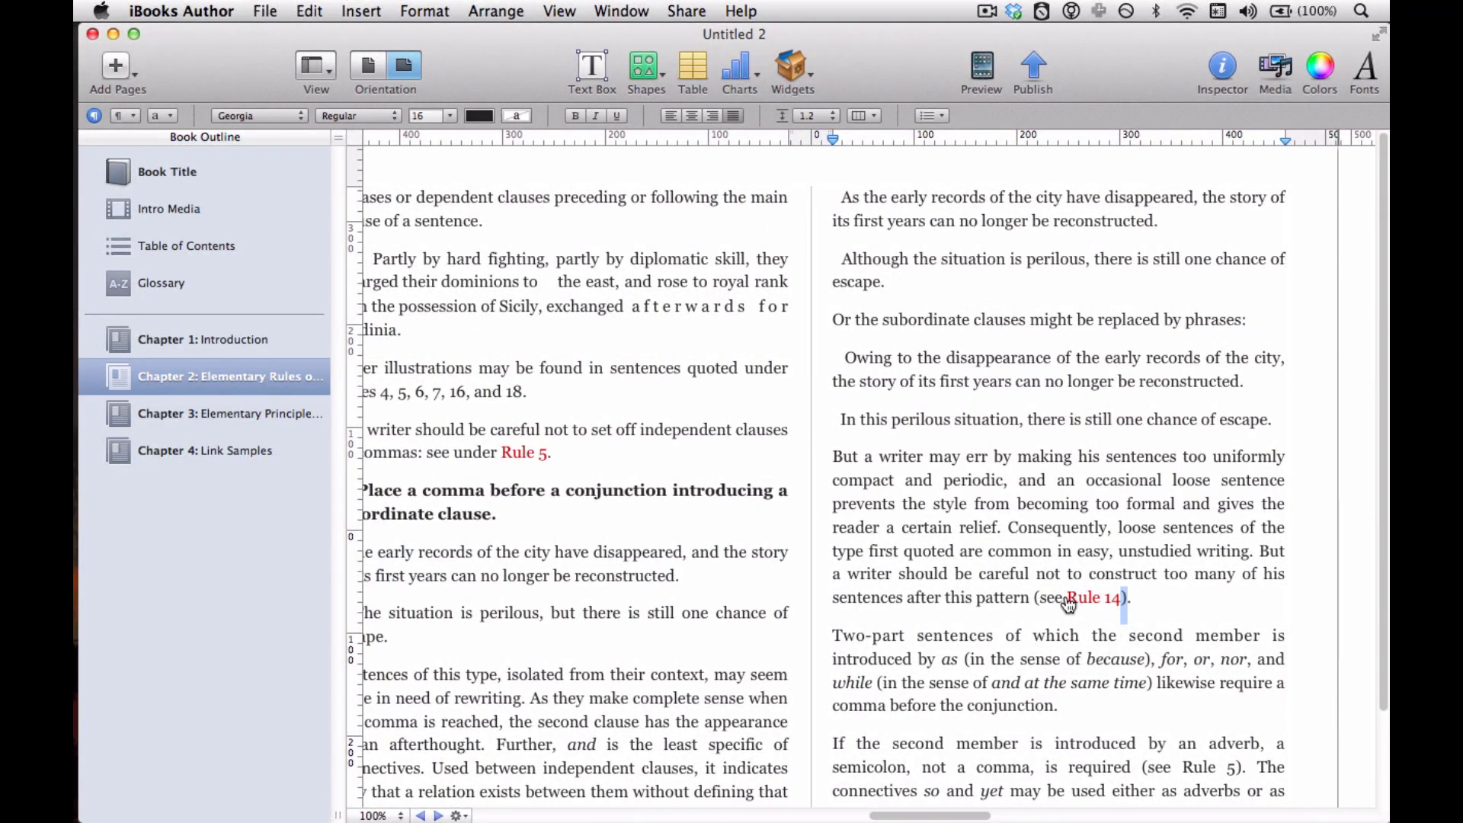
left_click_drag(1067, 598, 1106, 601)
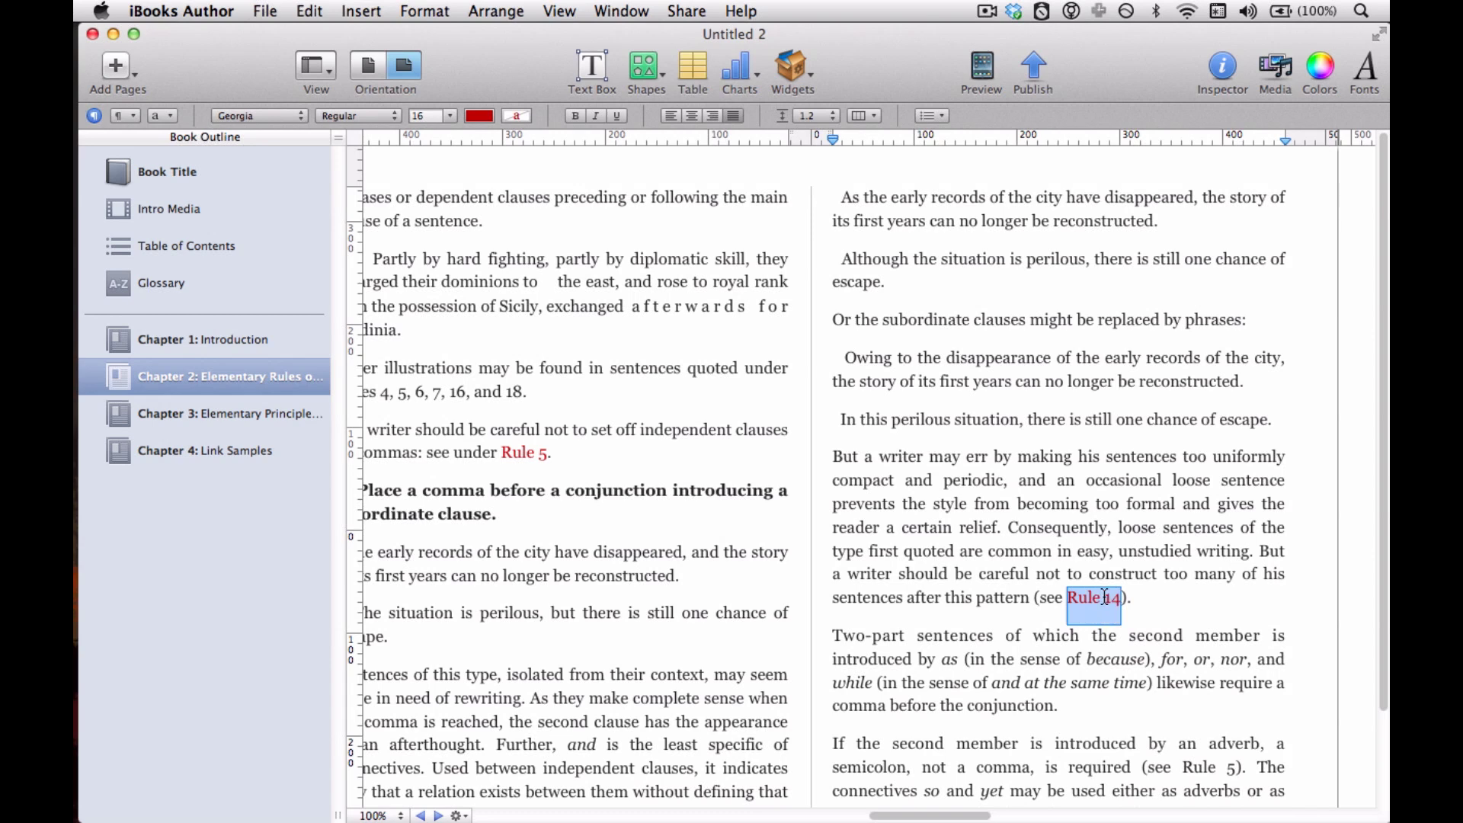
right_click(1107, 602)
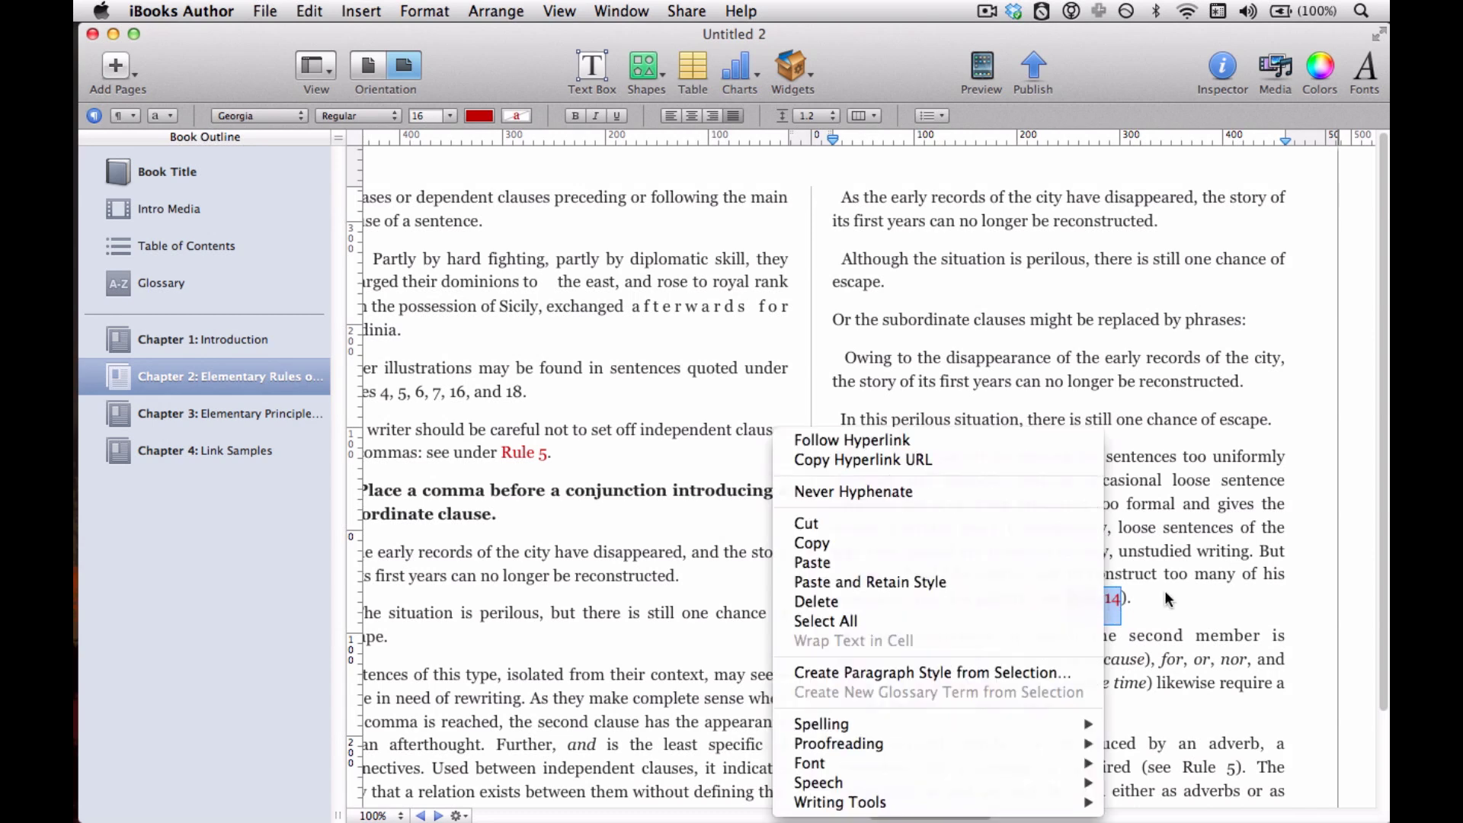
left_click(1224, 73)
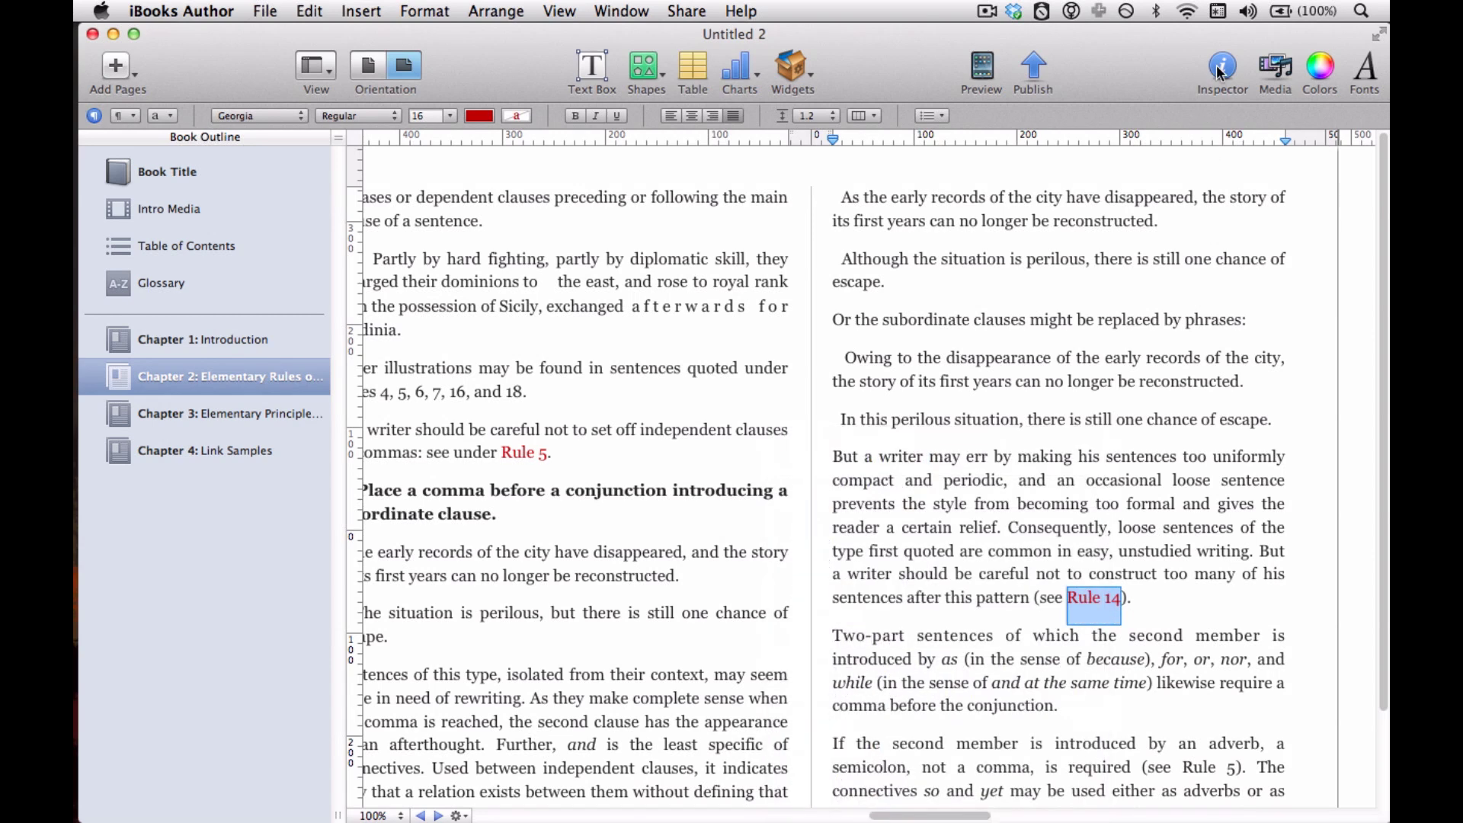
left_click(1223, 68)
left_click(1262, 293)
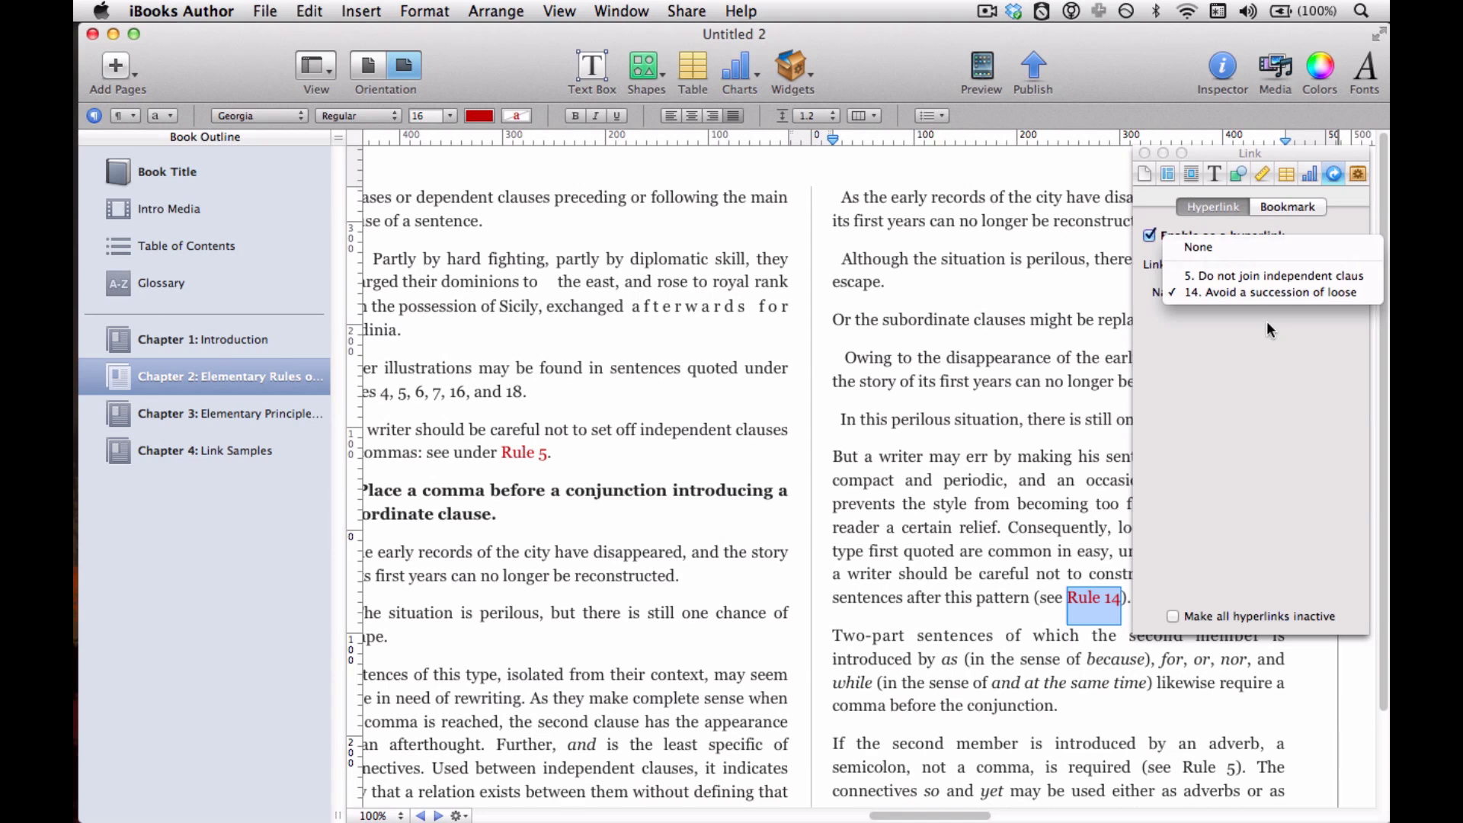
left_click(1266, 321)
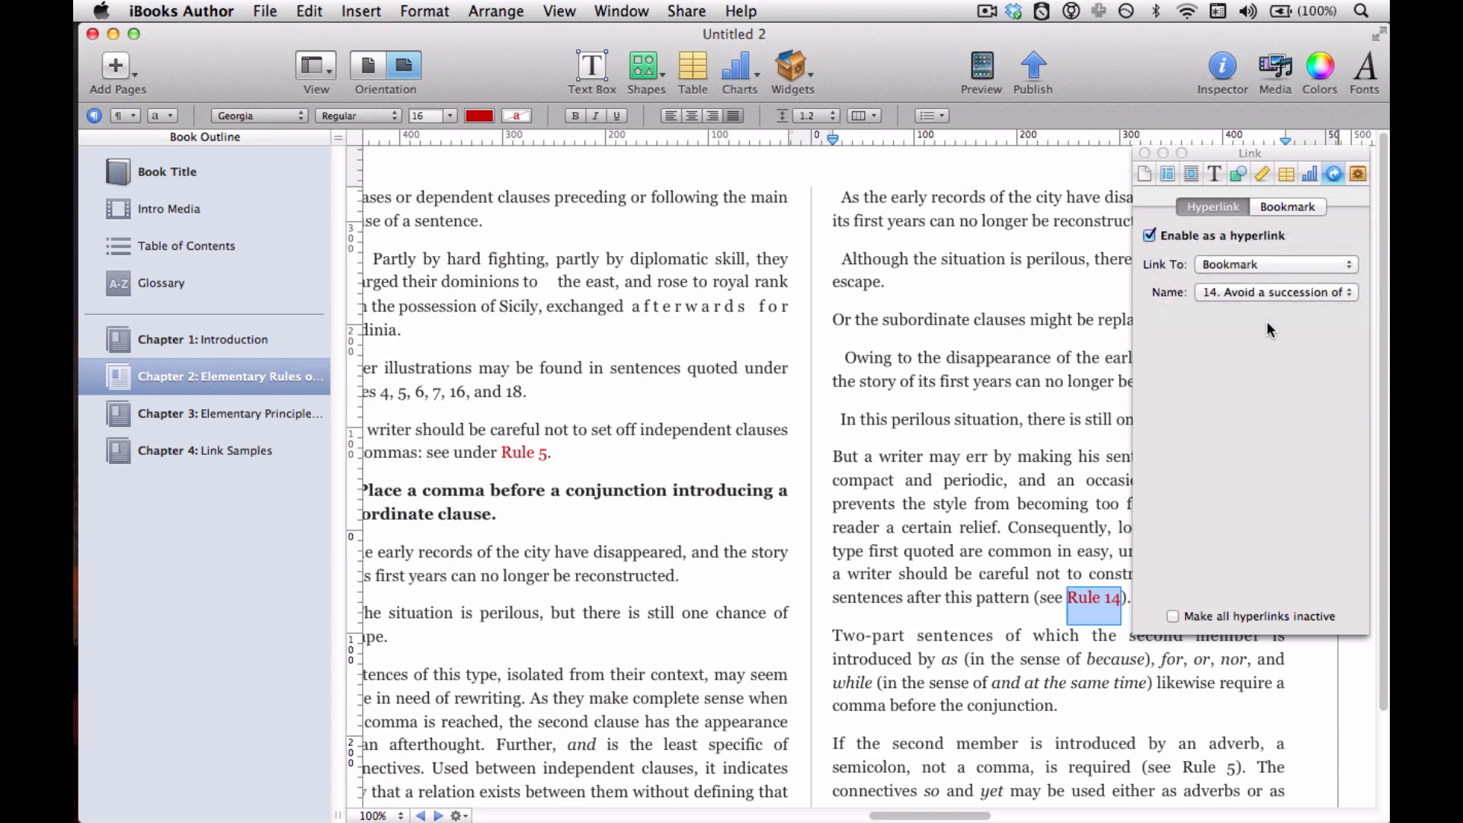
left_click(1143, 155)
left_click(1100, 223)
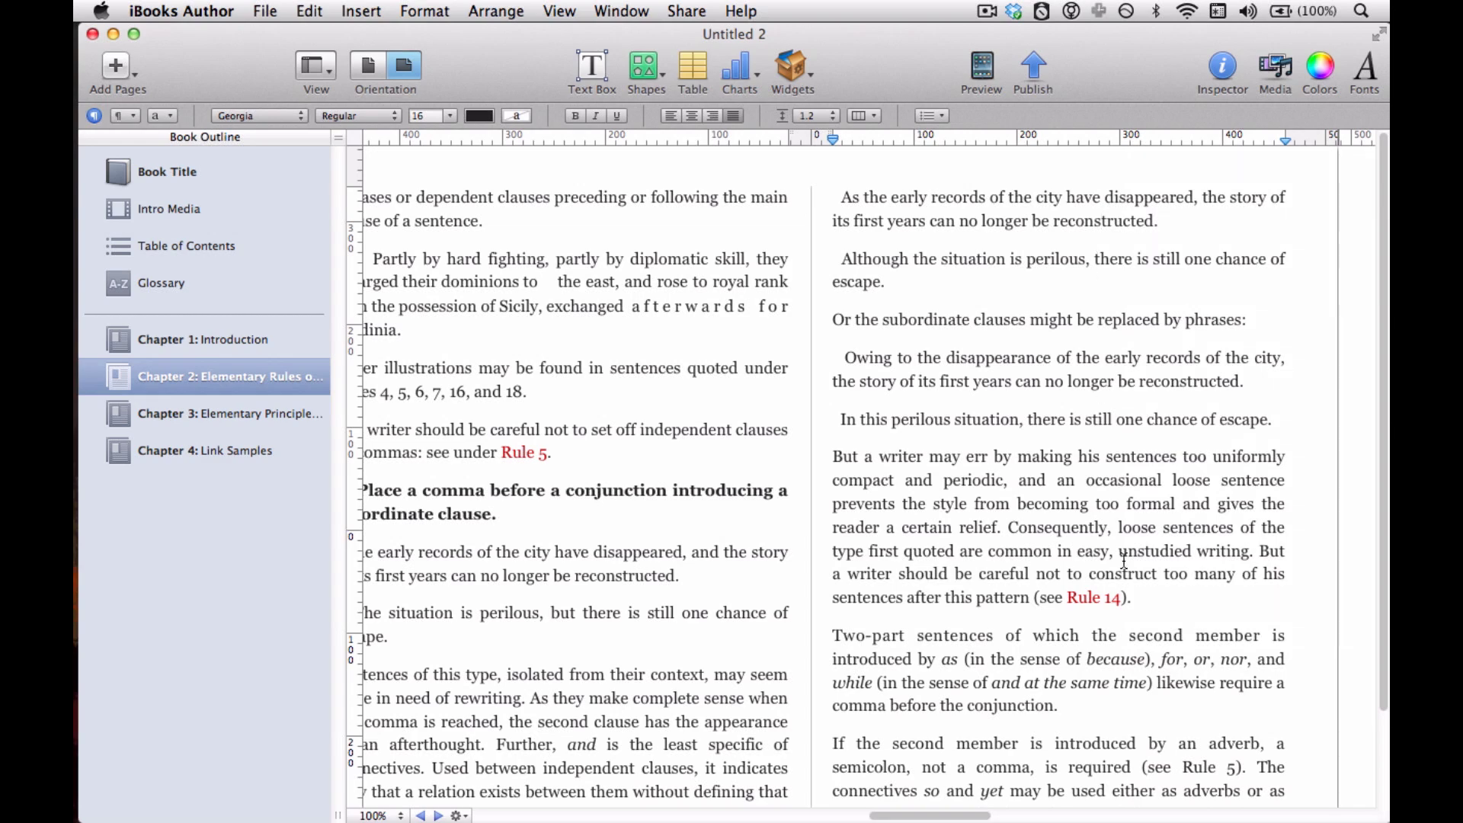